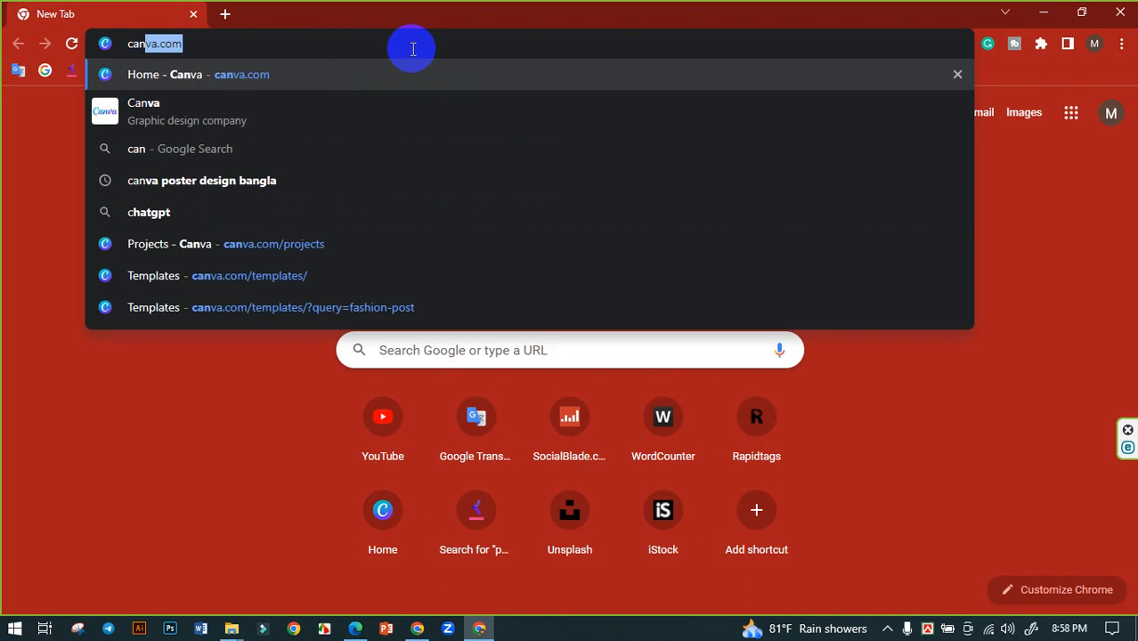
# - Open canva.com, go to its template library and search the templates for "shoe post"
pyautogui.press('Return')
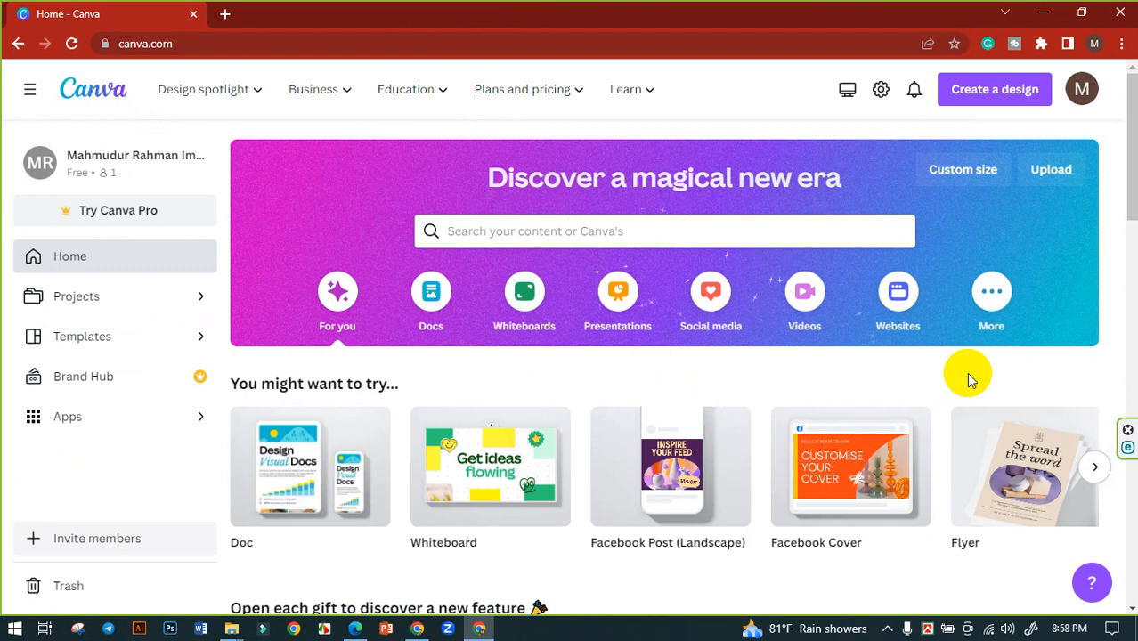
pyautogui.click(81, 338)
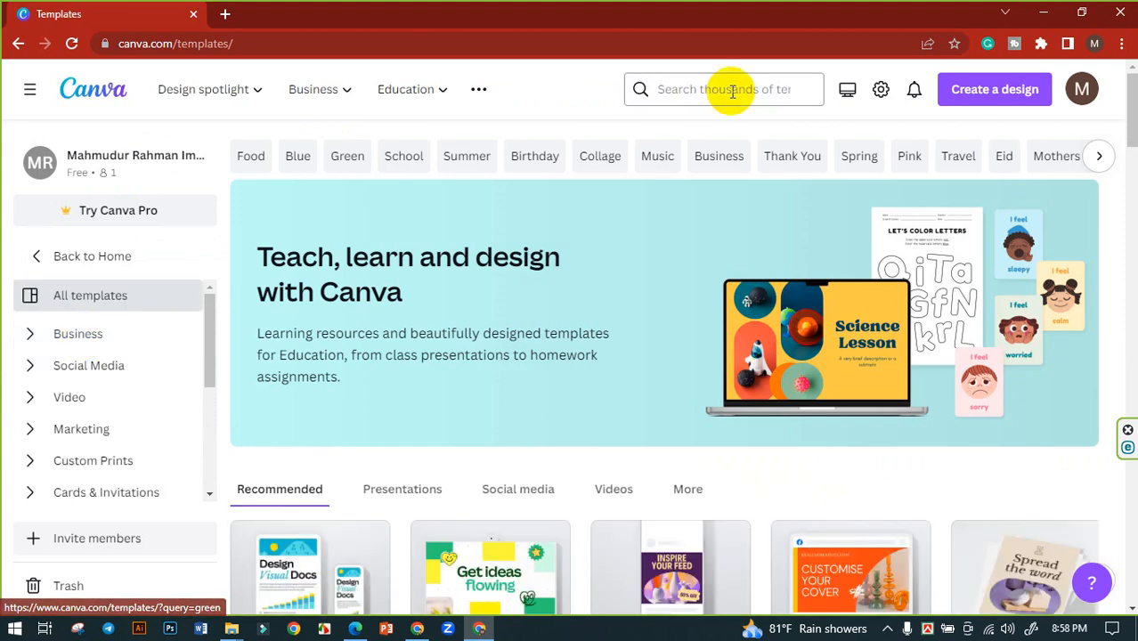
pyautogui.click(732, 89)
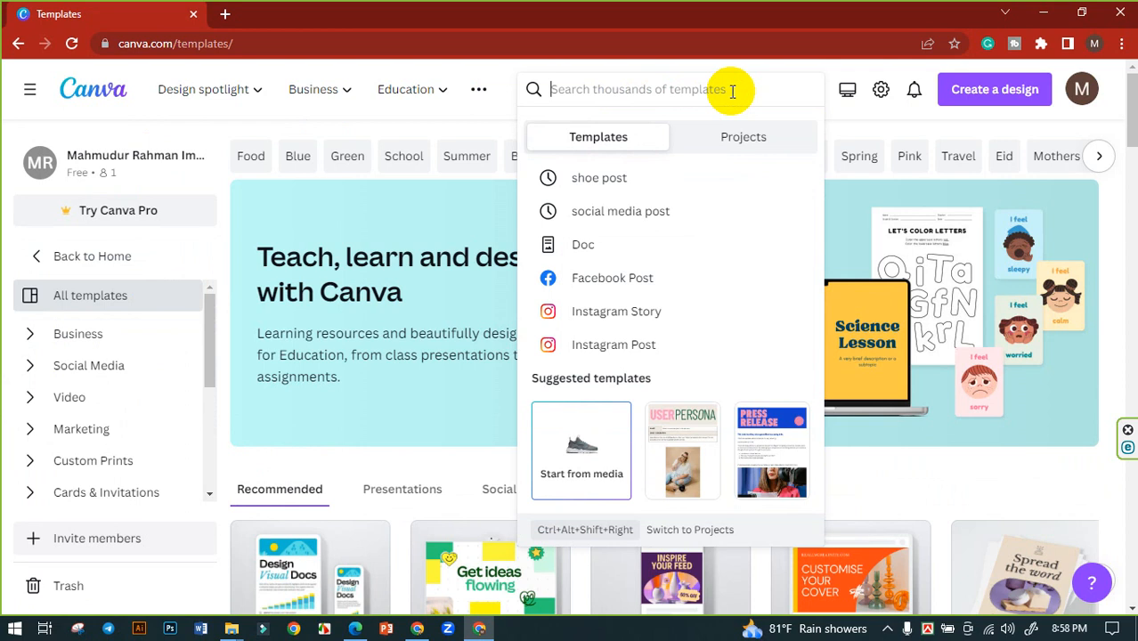
pyautogui.write('sh')
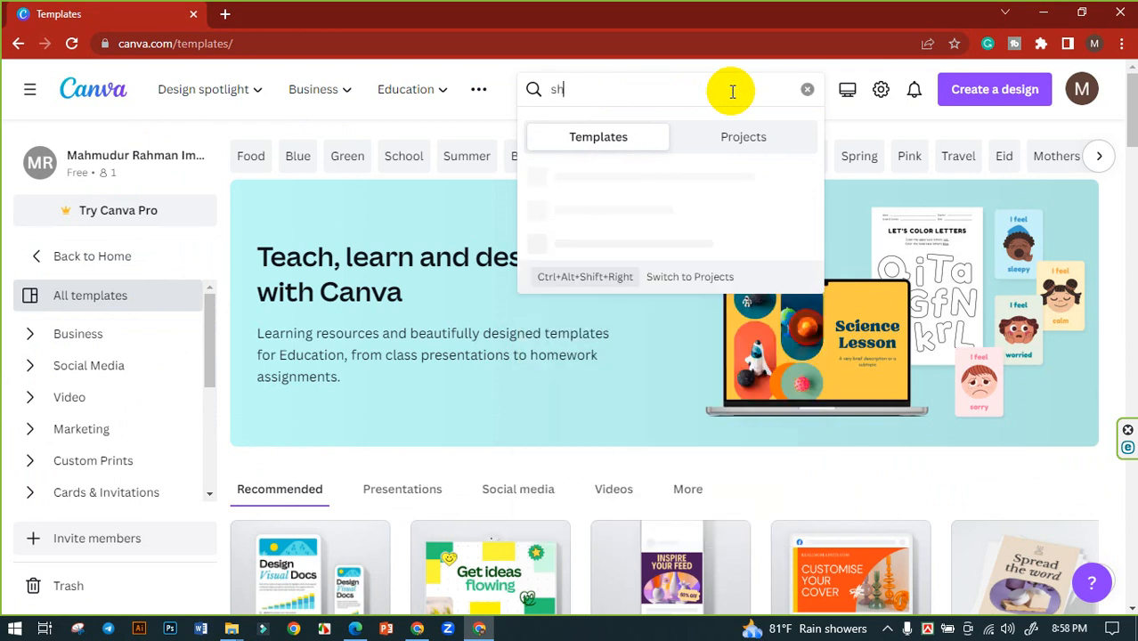
pyautogui.write('oe post')
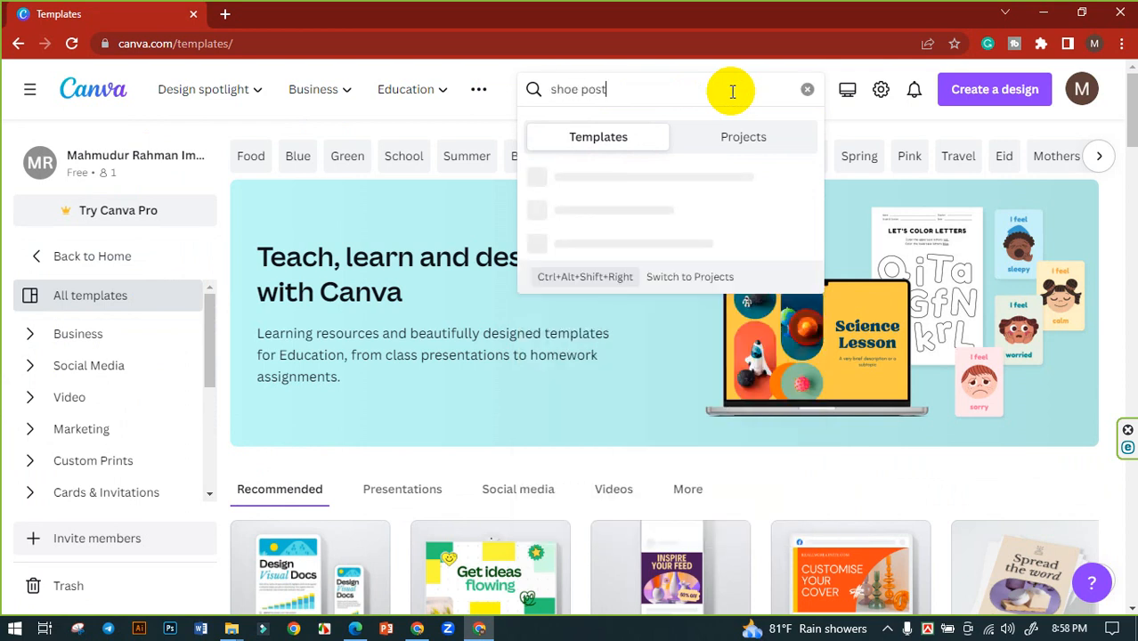
pyautogui.press('Return')
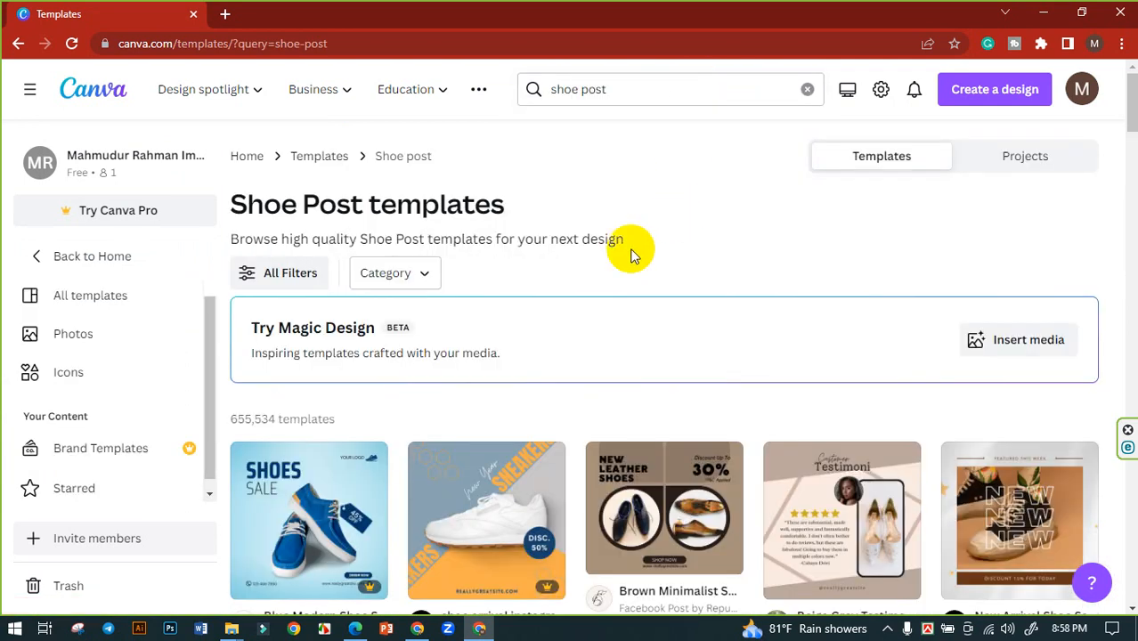
# - Browse the shoe post template results, comparing designs and their free, paid or Pro labels to find a suitable sneaker sale post
pyautogui.scroll(-3, 554, 427)
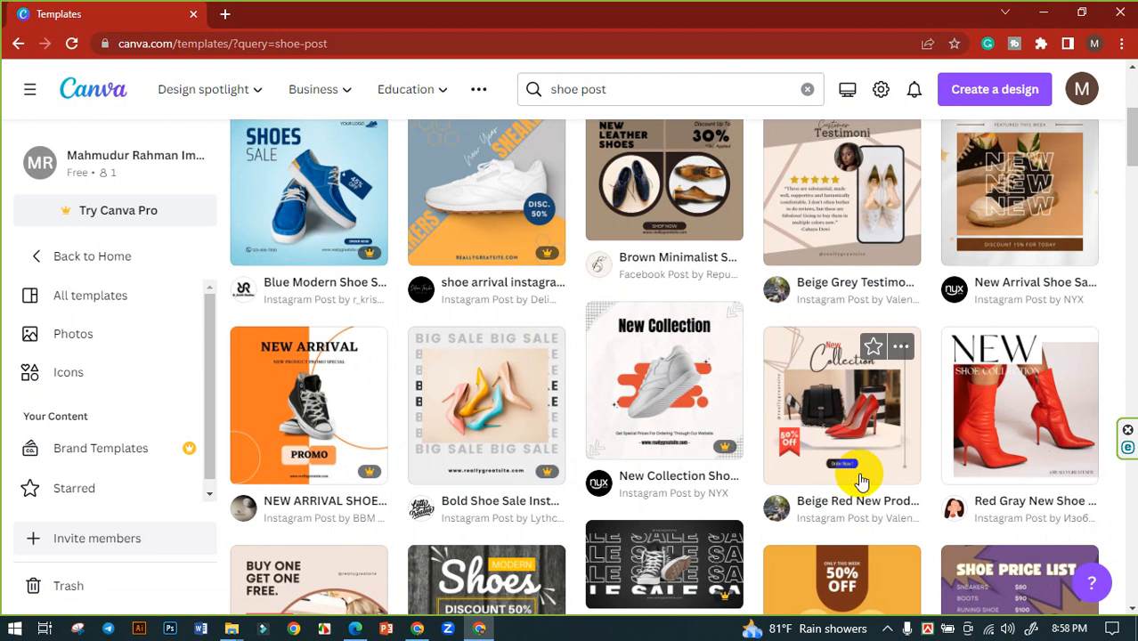
pyautogui.scroll(1, 873, 437)
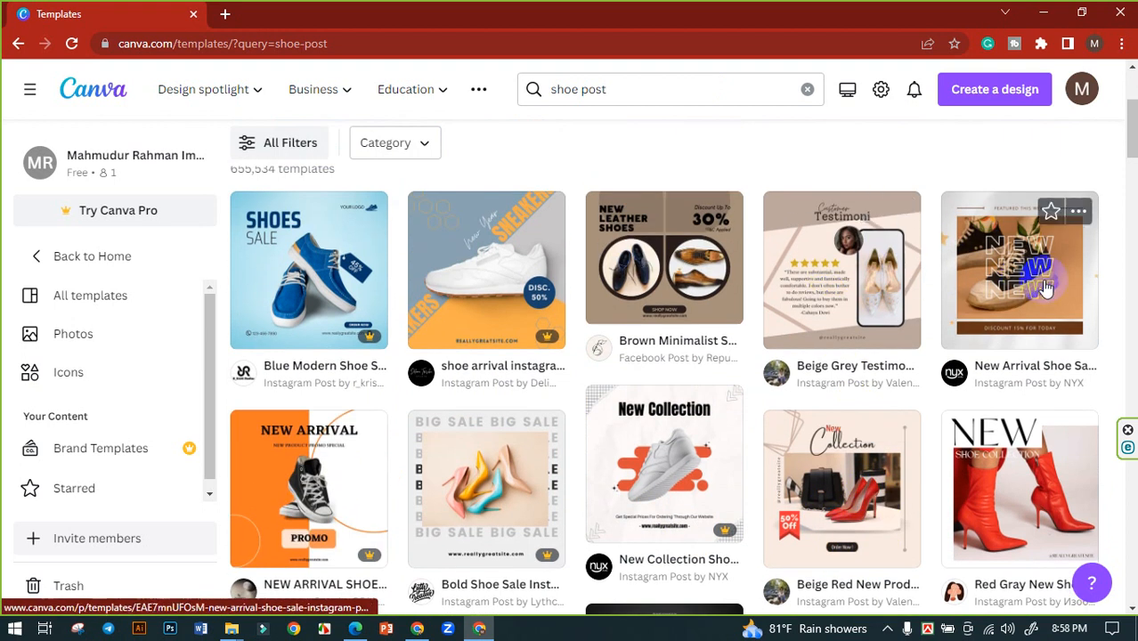
pyautogui.scroll(-4, 948, 374)
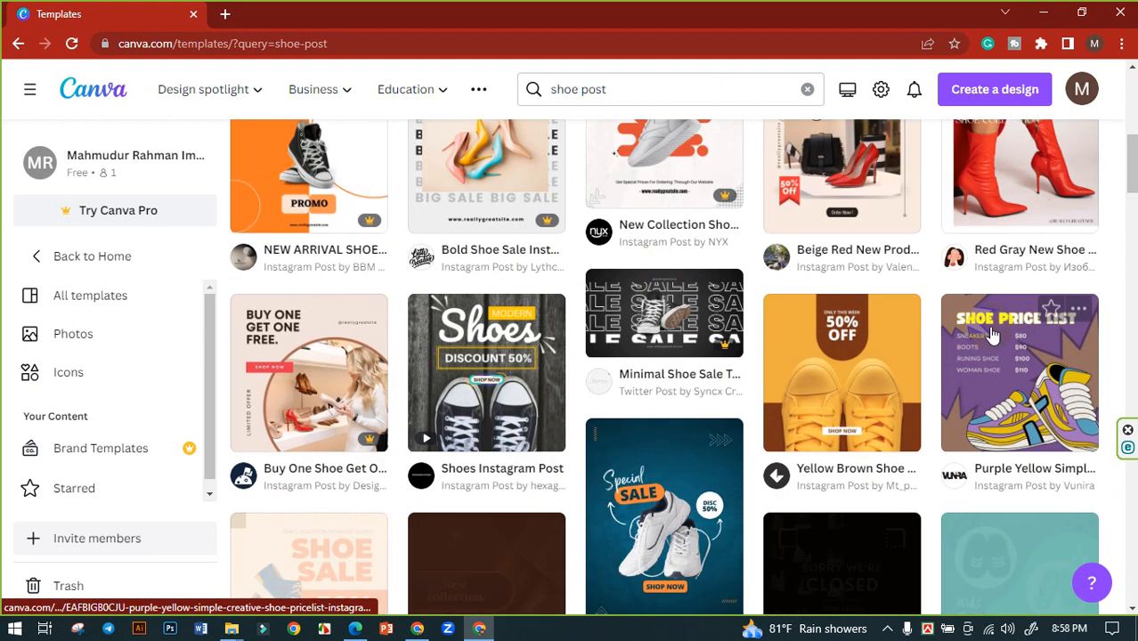
pyautogui.scroll(-2, 592, 415)
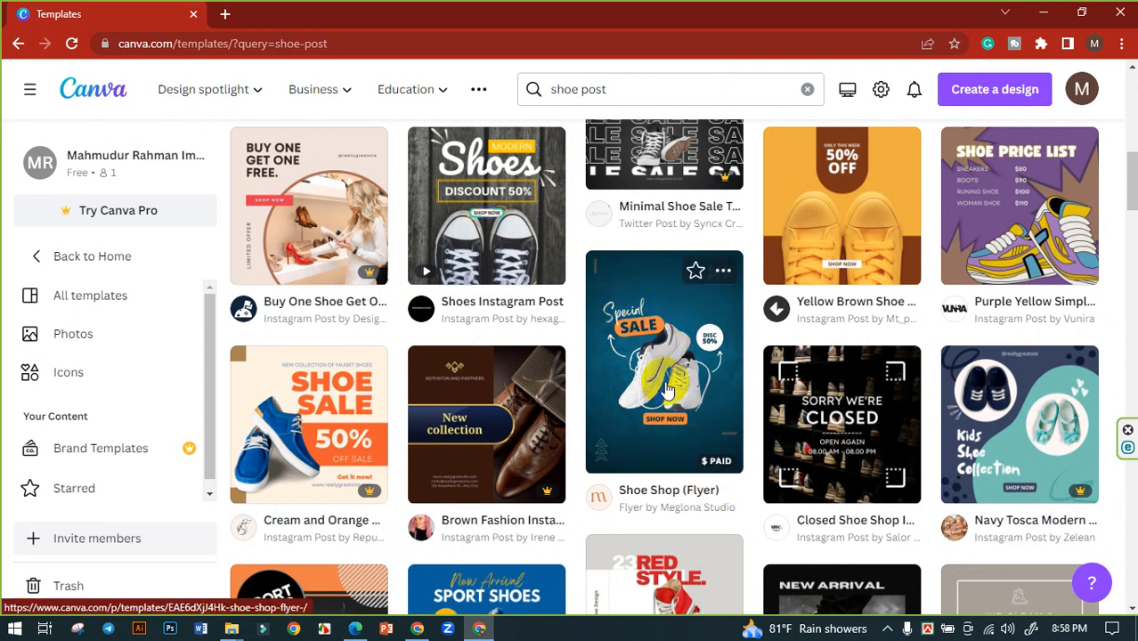
pyautogui.scroll(1, 656, 363)
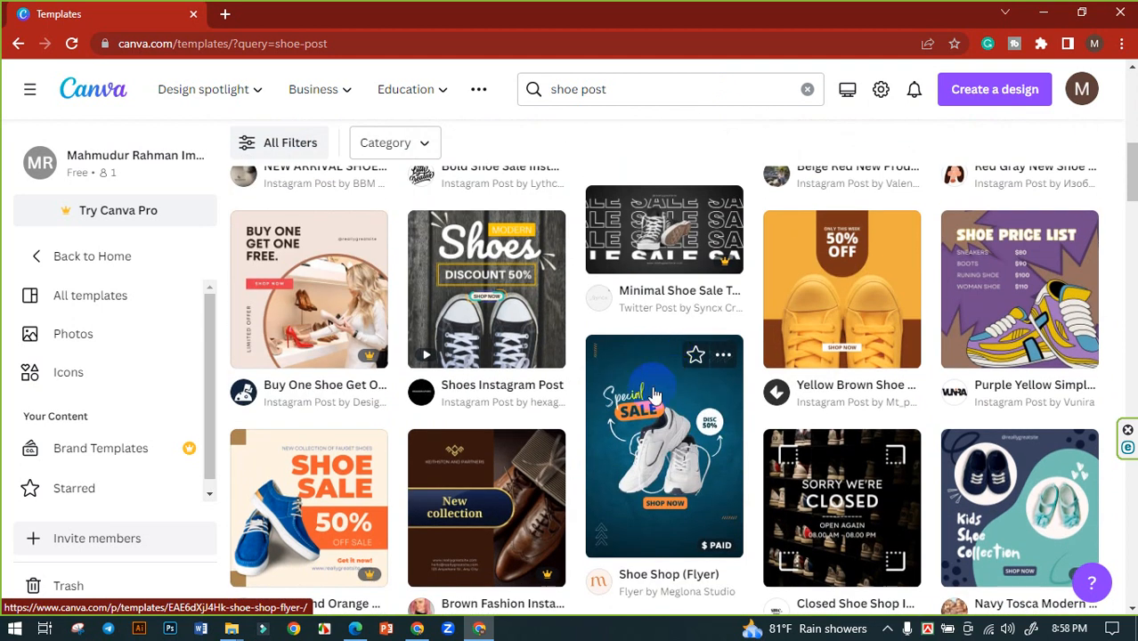
pyautogui.scroll(3, 685, 356)
pyautogui.scroll(-4, 703, 401)
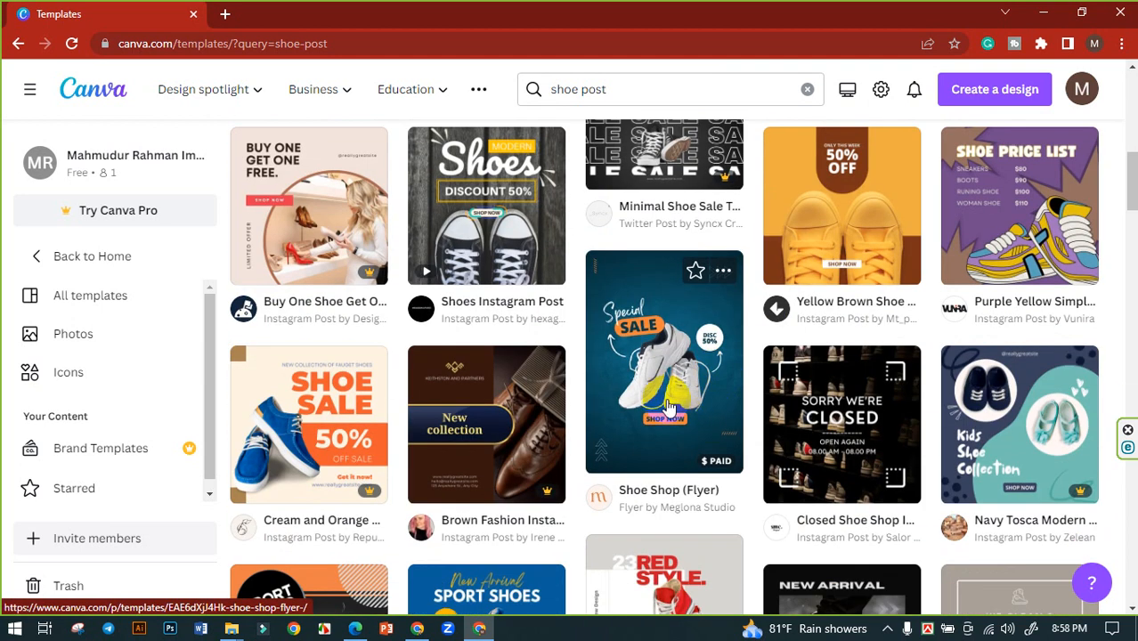
pyautogui.scroll(-3, 663, 376)
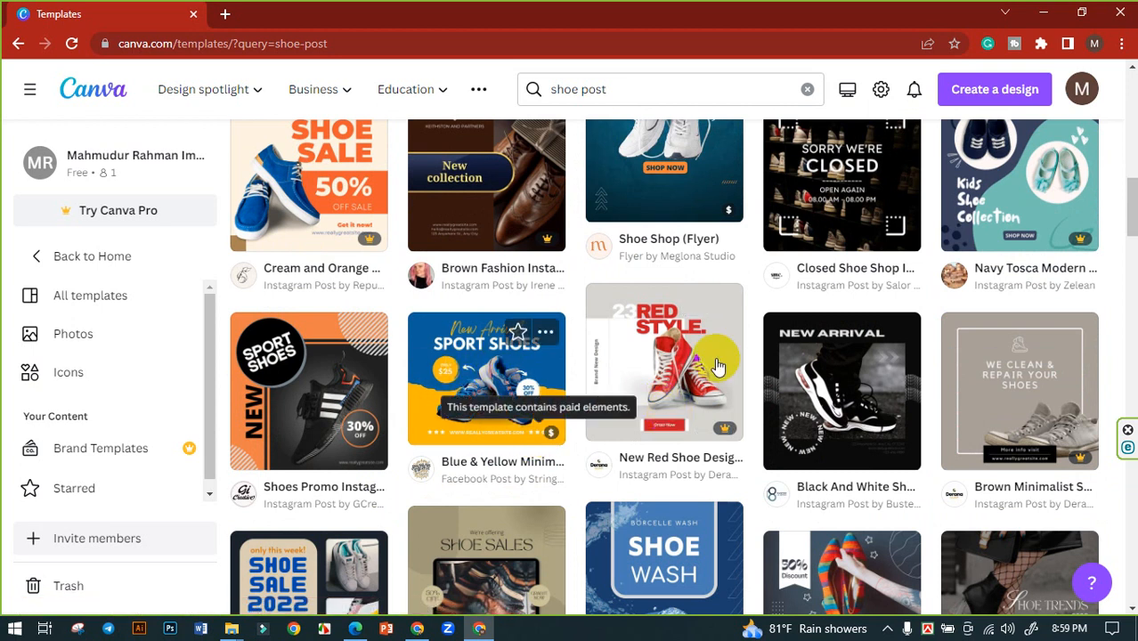
pyautogui.scroll(-5, 579, 418)
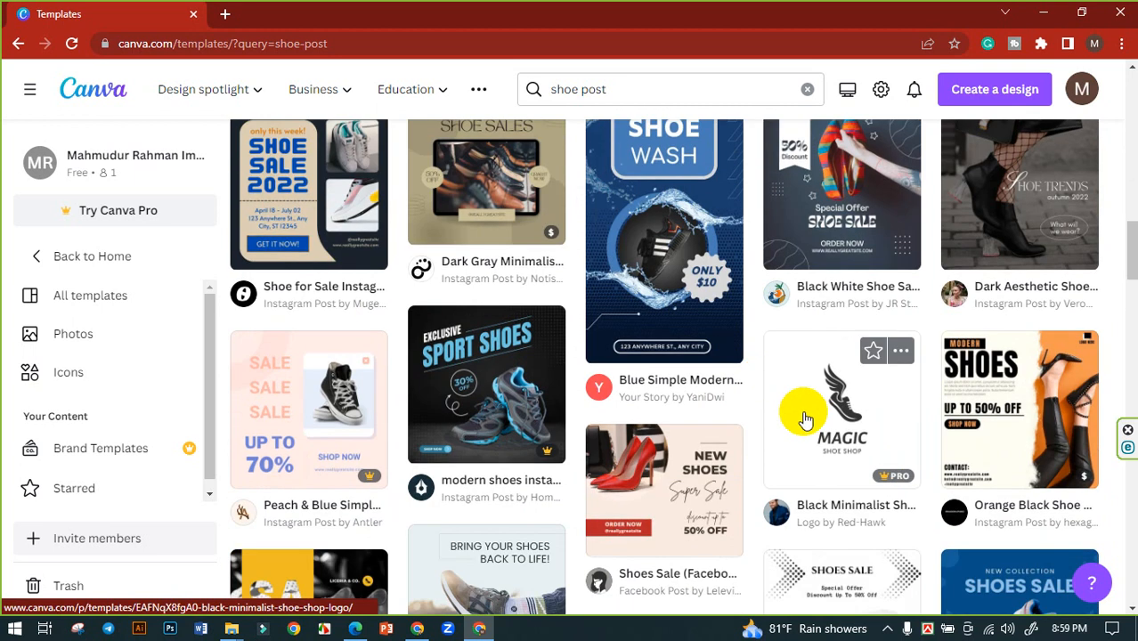
pyautogui.scroll(-3, 802, 415)
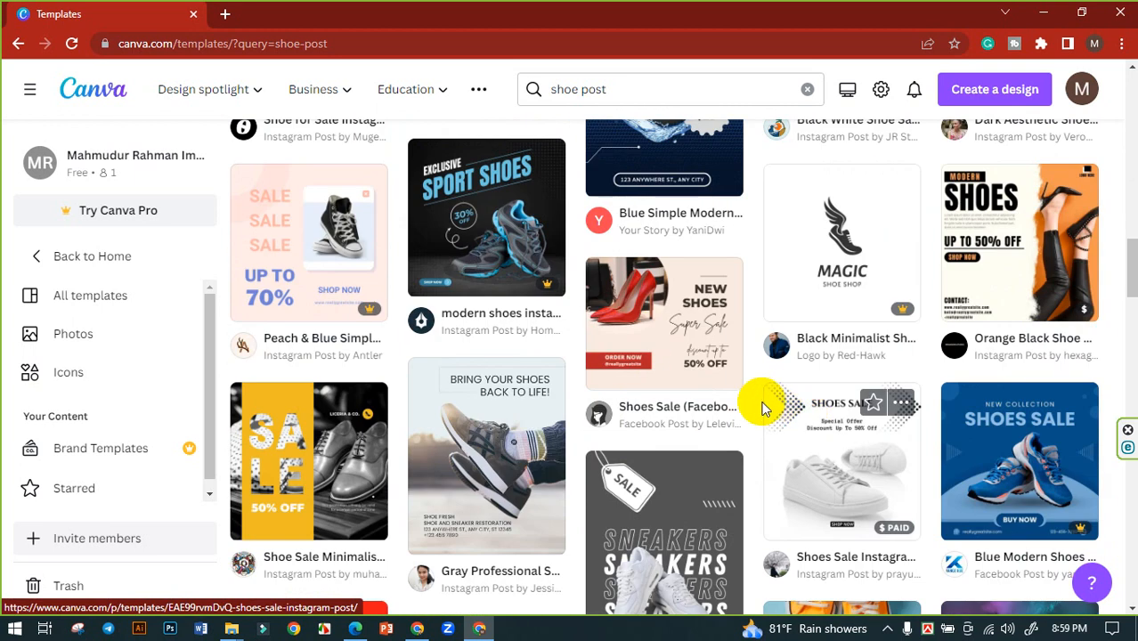
pyautogui.scroll(-1, 763, 399)
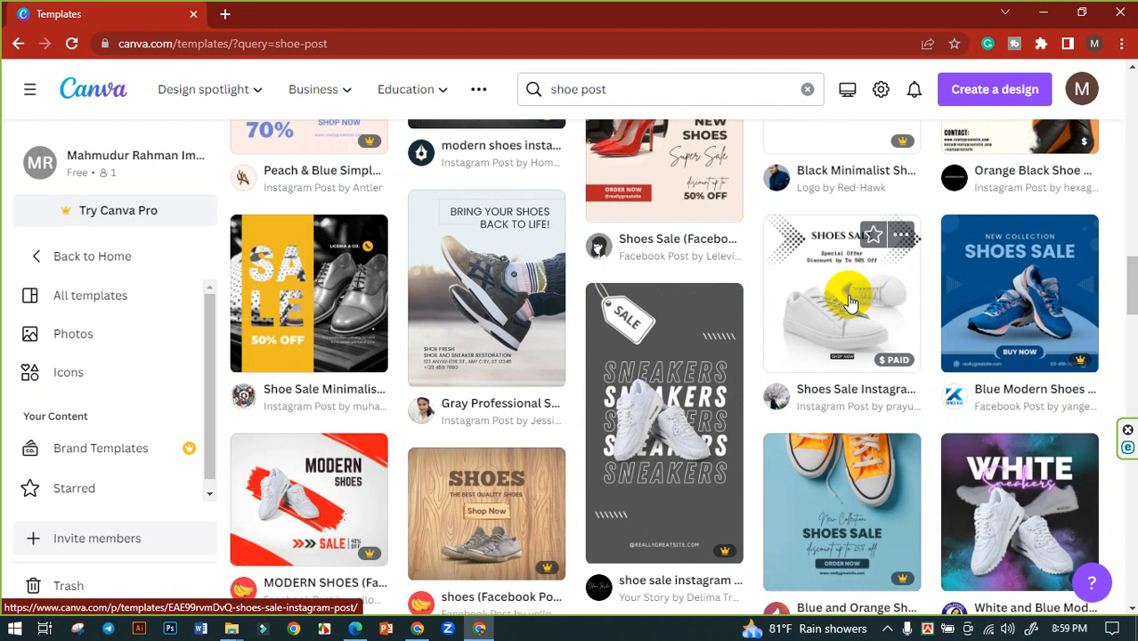
pyautogui.scroll(-1, 818, 300)
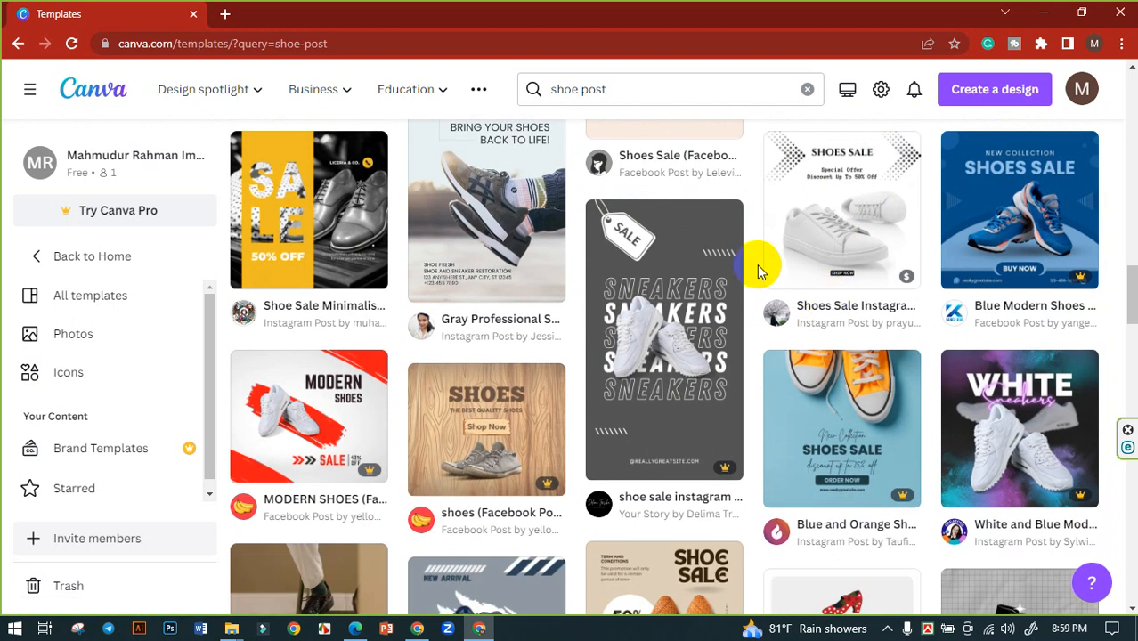
pyautogui.scroll(-3, 463, 310)
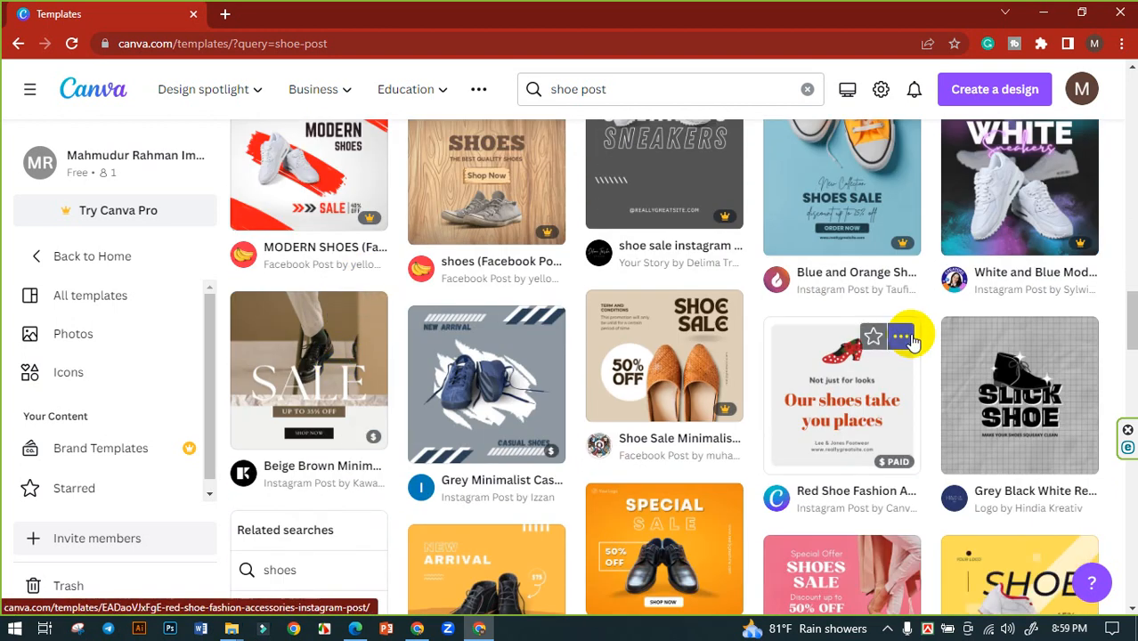
pyautogui.scroll(-2, 909, 355)
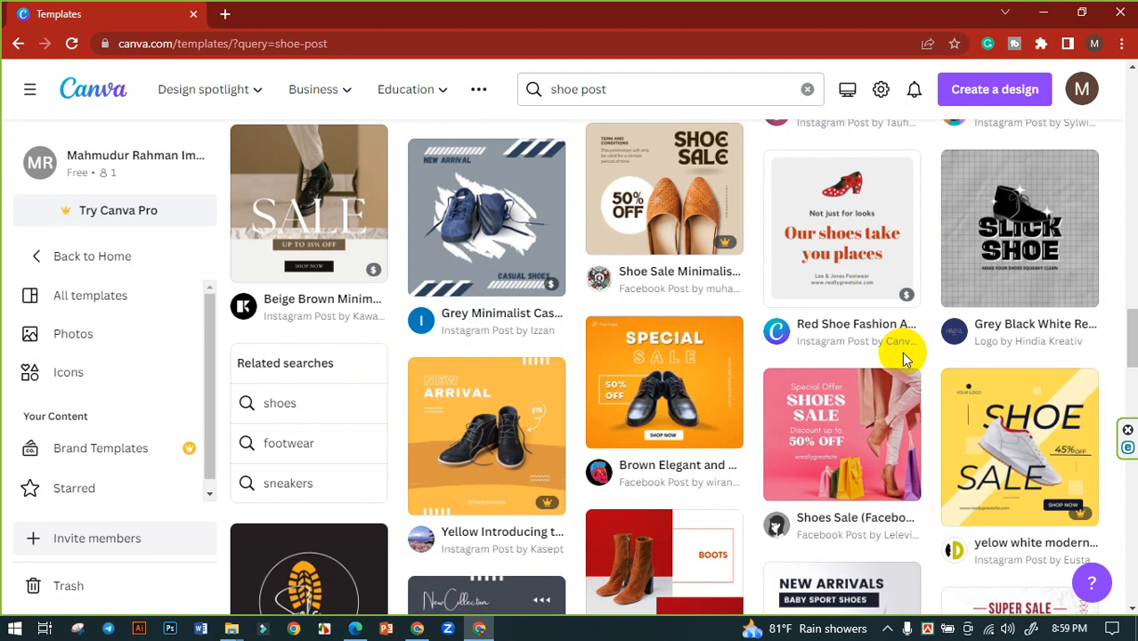
pyautogui.scroll(-2, 901, 352)
pyautogui.scroll(-2, 704, 374)
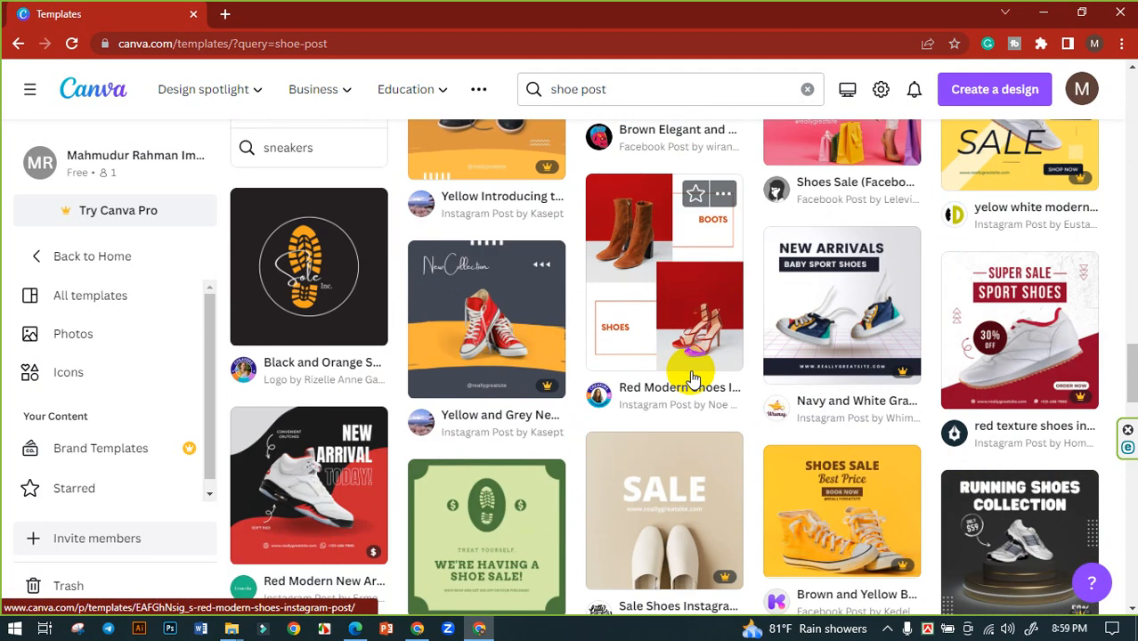
pyautogui.scroll(-2, 534, 365)
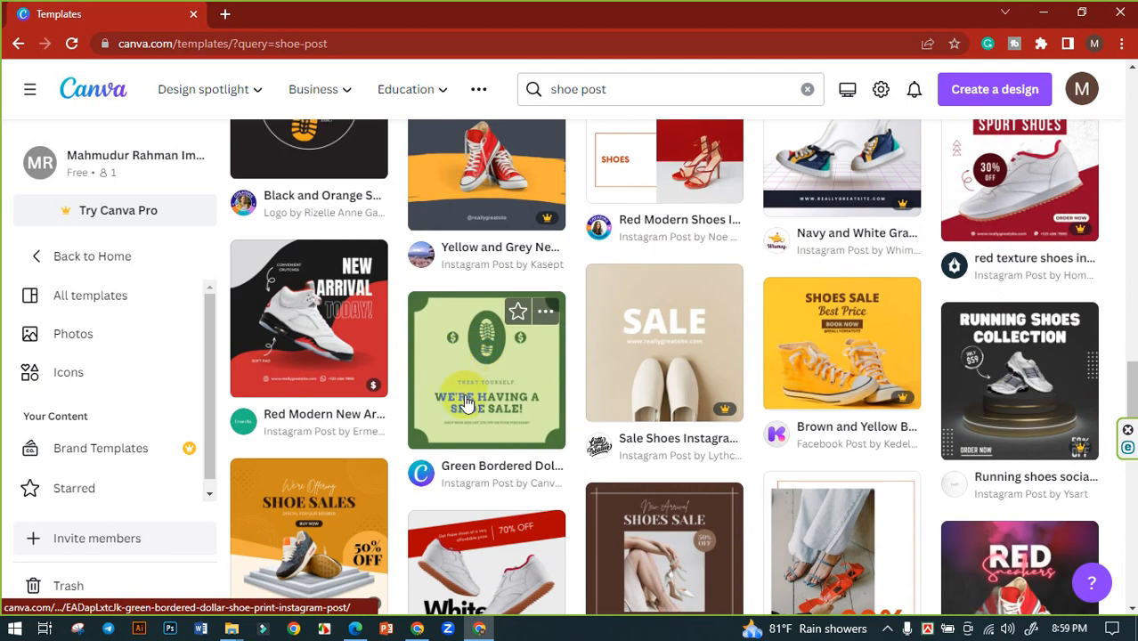
pyautogui.scroll(-3, 468, 356)
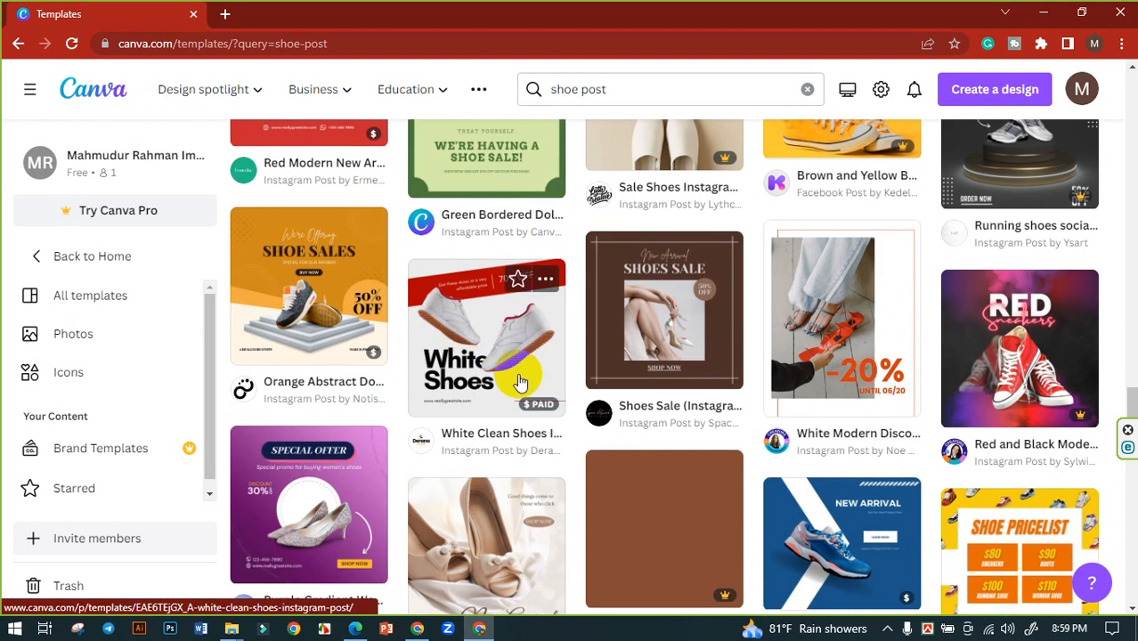
pyautogui.scroll(-3, 953, 417)
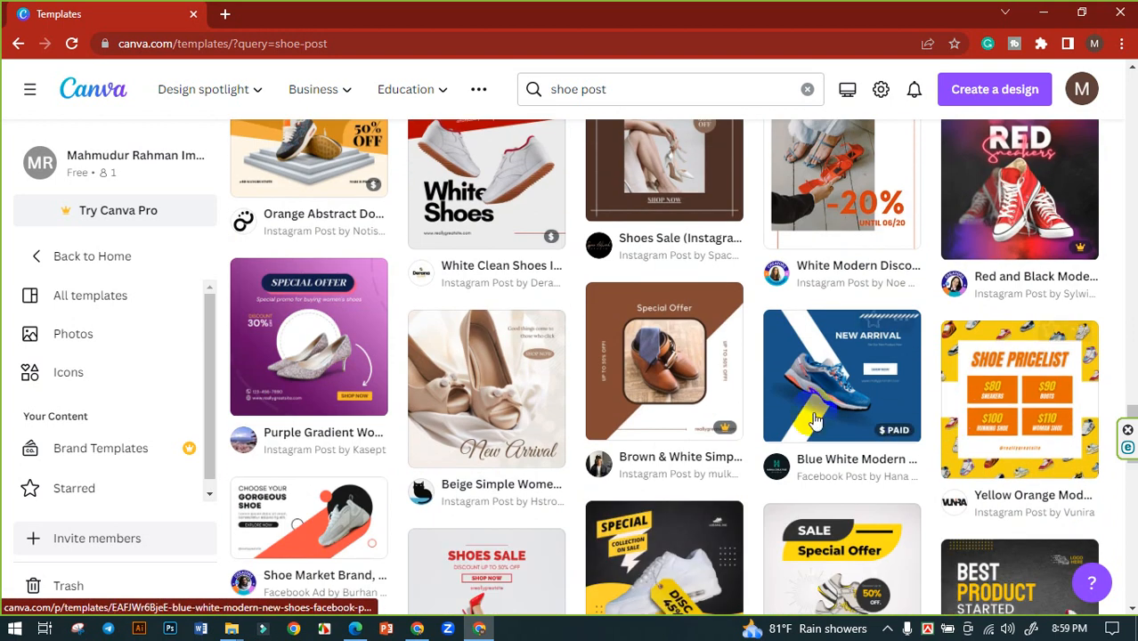
pyautogui.scroll(-2, 534, 417)
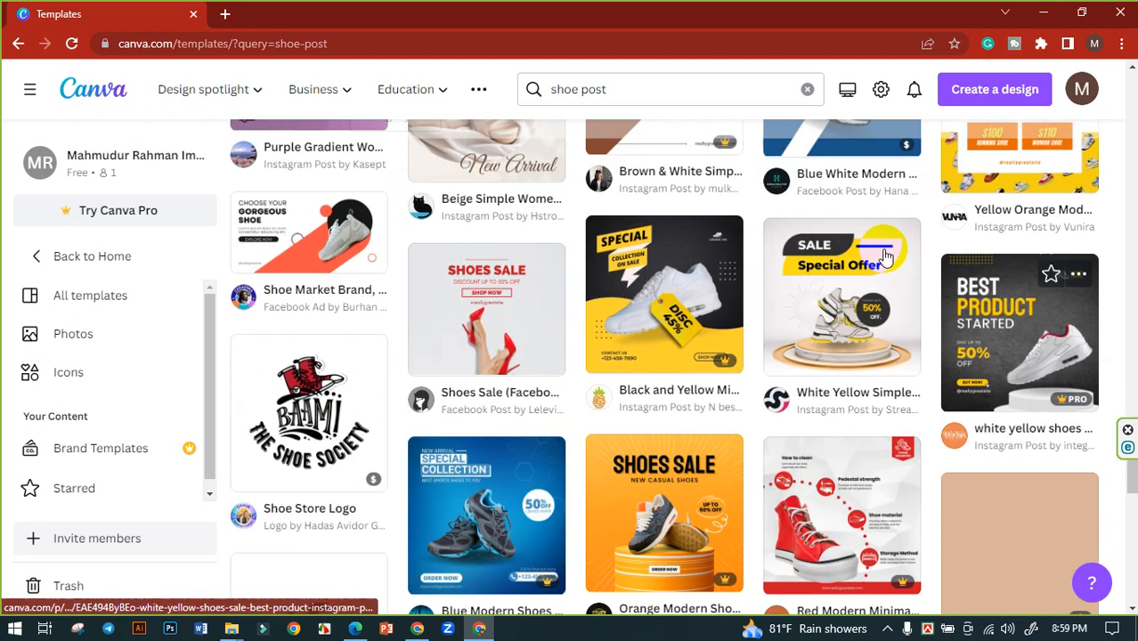
pyautogui.scroll(3, 822, 347)
pyautogui.scroll(-5, 740, 282)
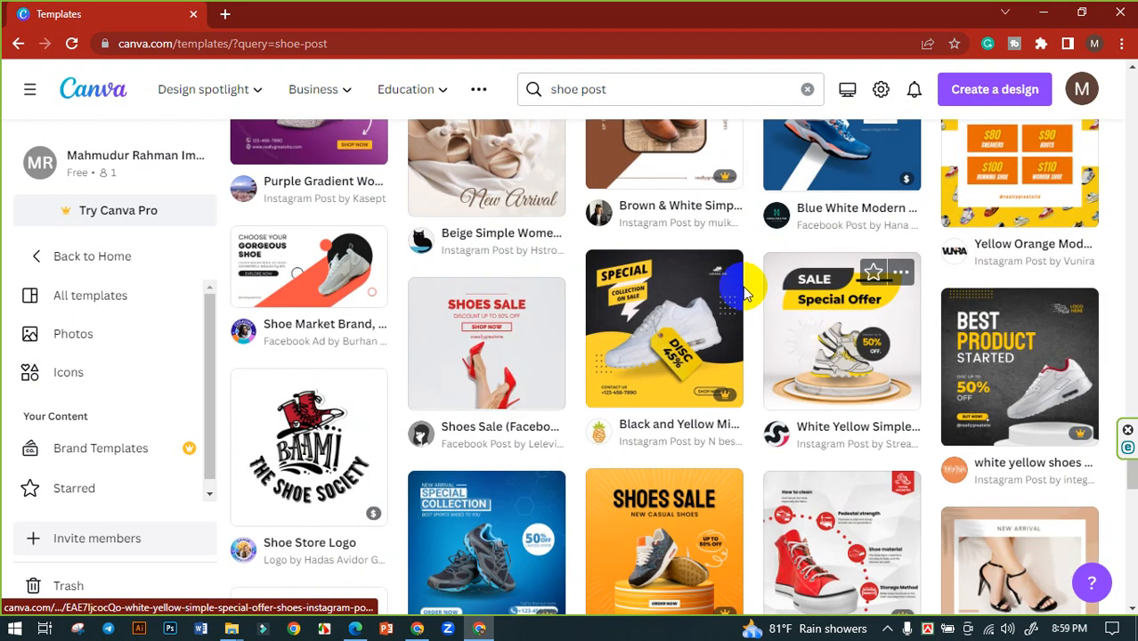
pyautogui.scroll(-1, 624, 308)
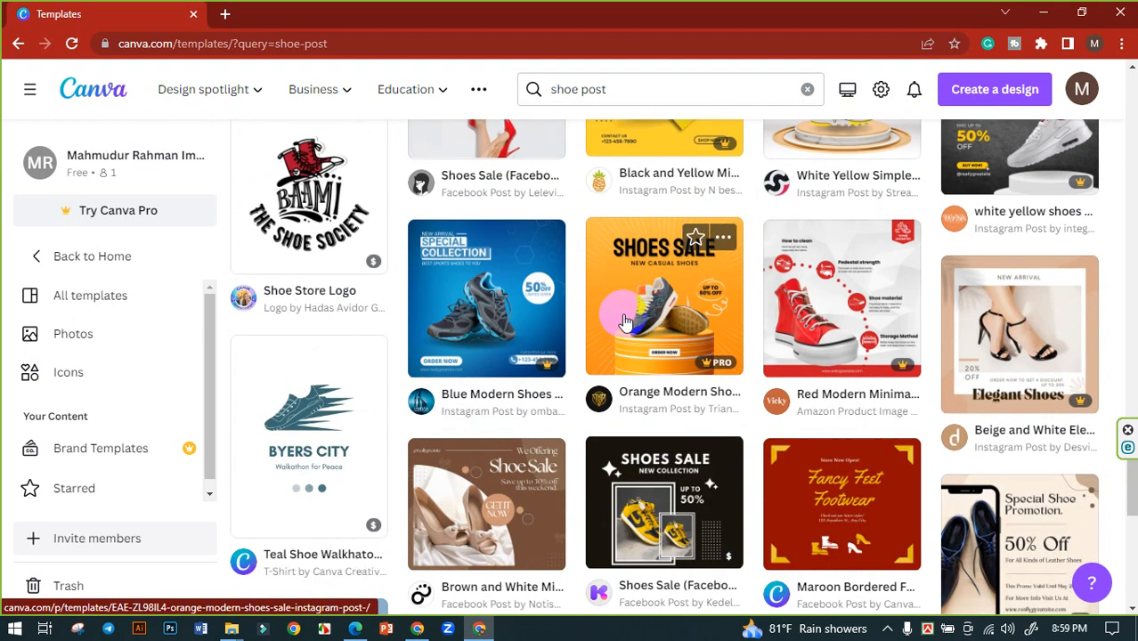
pyautogui.scroll(-3, 570, 329)
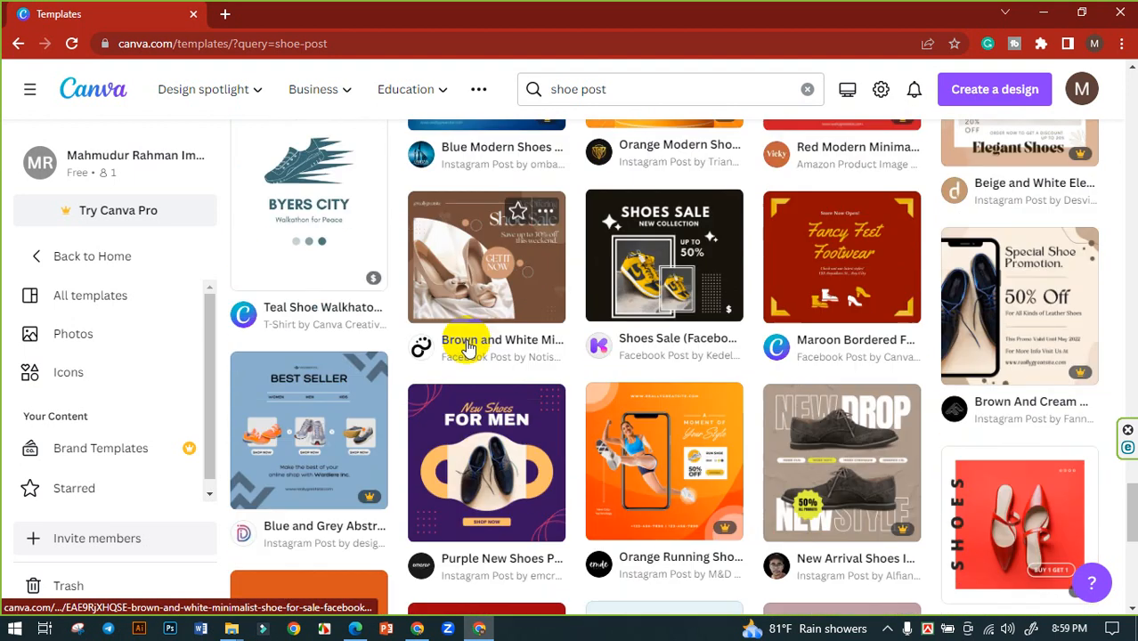
pyautogui.scroll(-3, 997, 332)
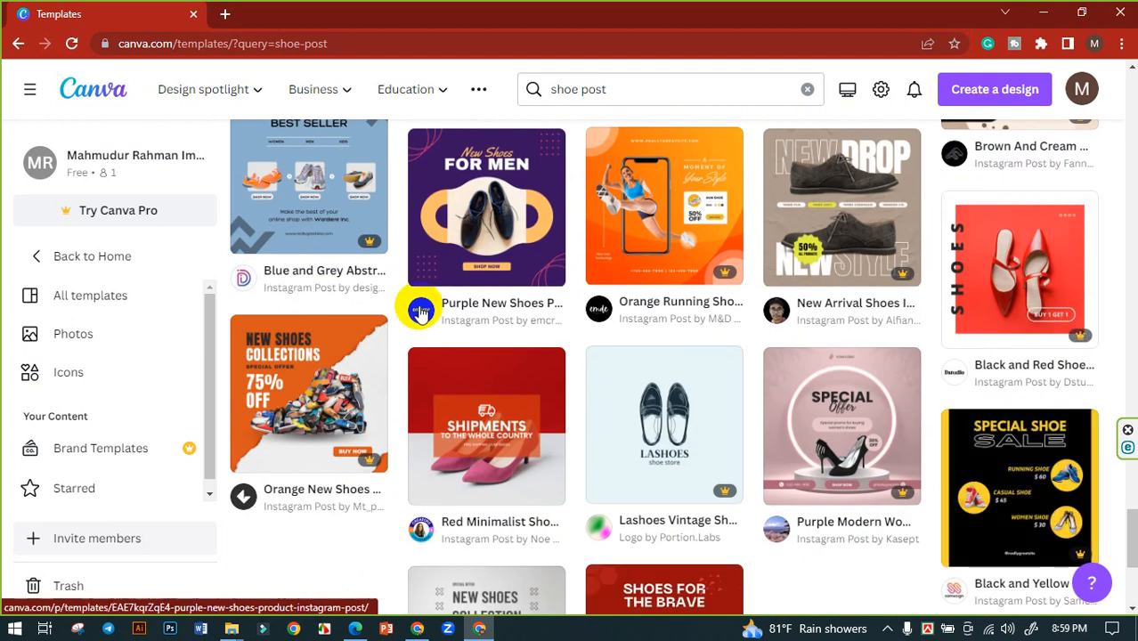
pyautogui.scroll(-3, 414, 339)
pyautogui.scroll(-3, 463, 325)
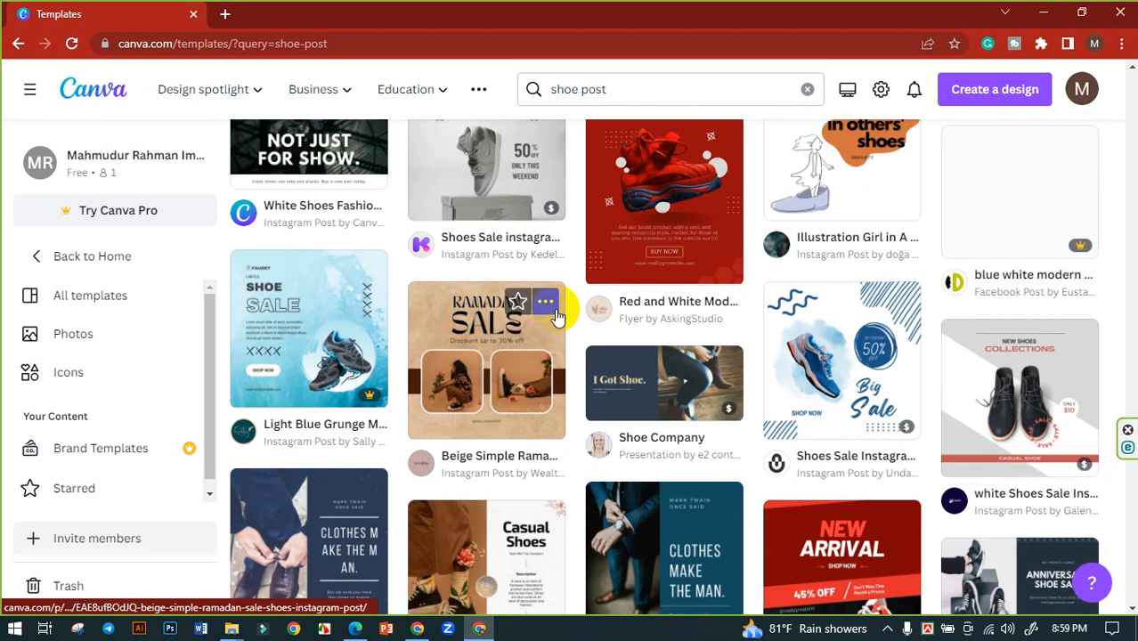
pyautogui.scroll(-3, 325, 330)
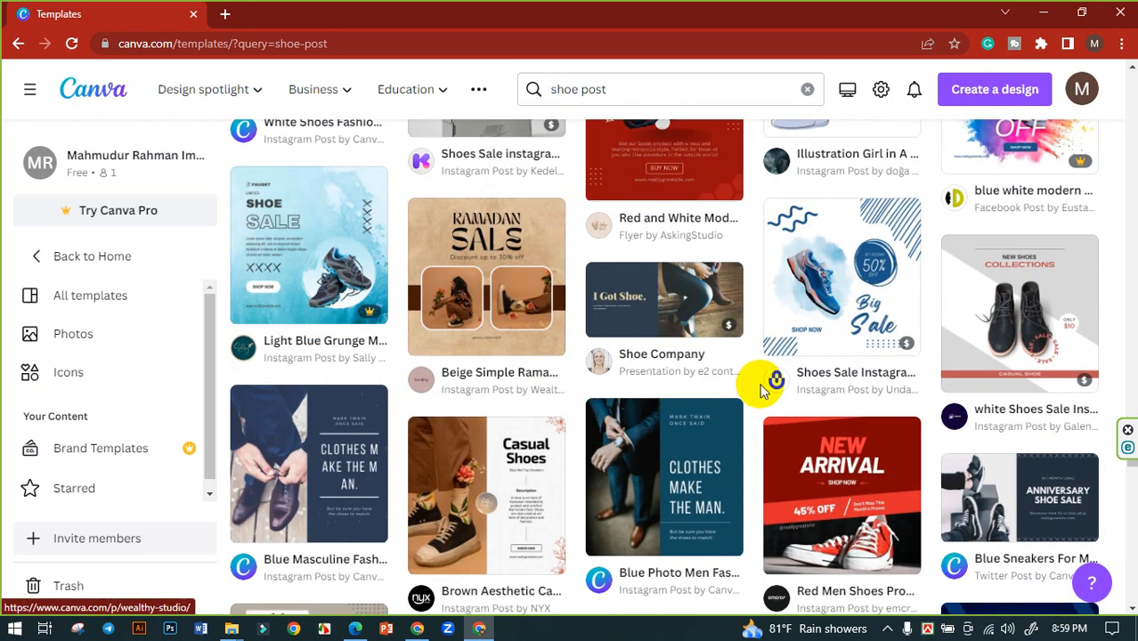
pyautogui.scroll(-2, 847, 383)
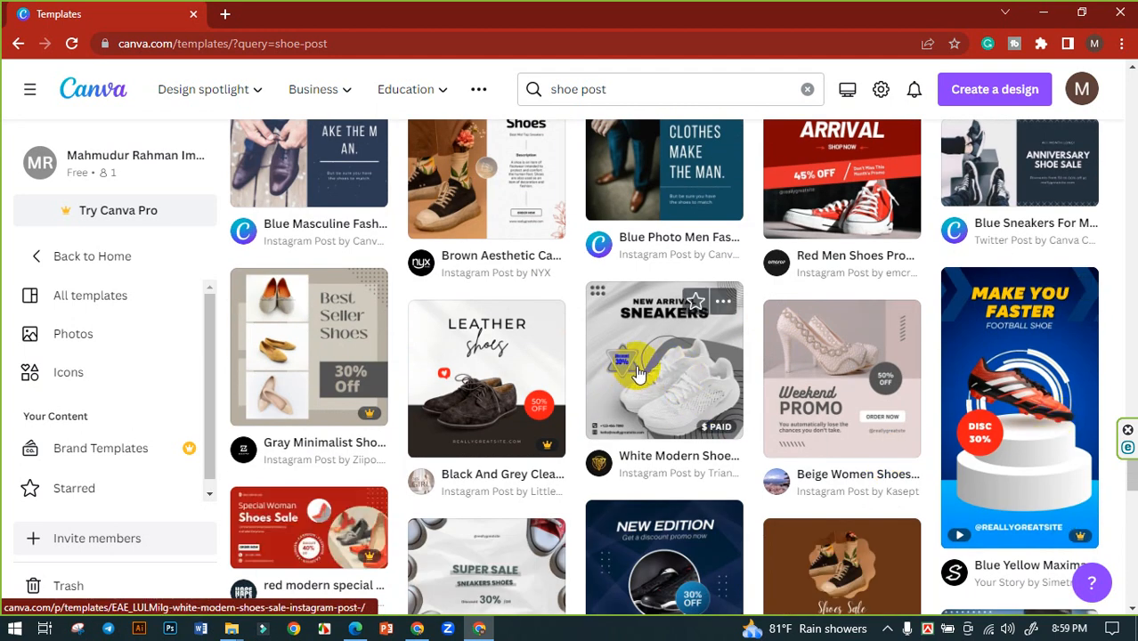
# - Open the White Modern Shoes Sale Instagram Post template and start customizing it in the editor
pyautogui.click(641, 367)
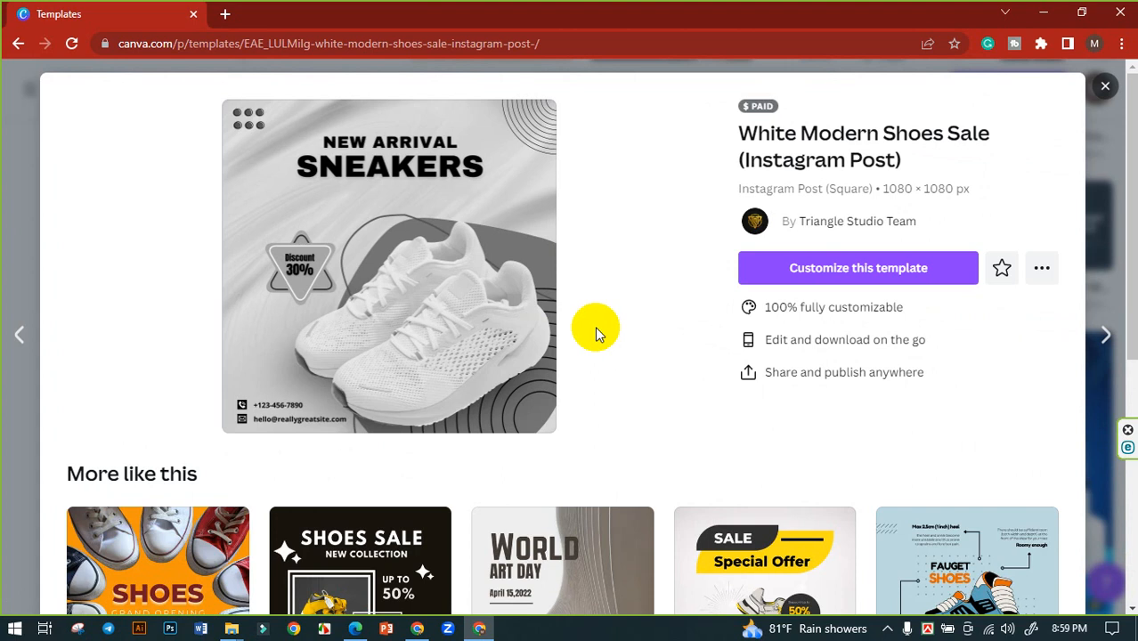
pyautogui.click(898, 269)
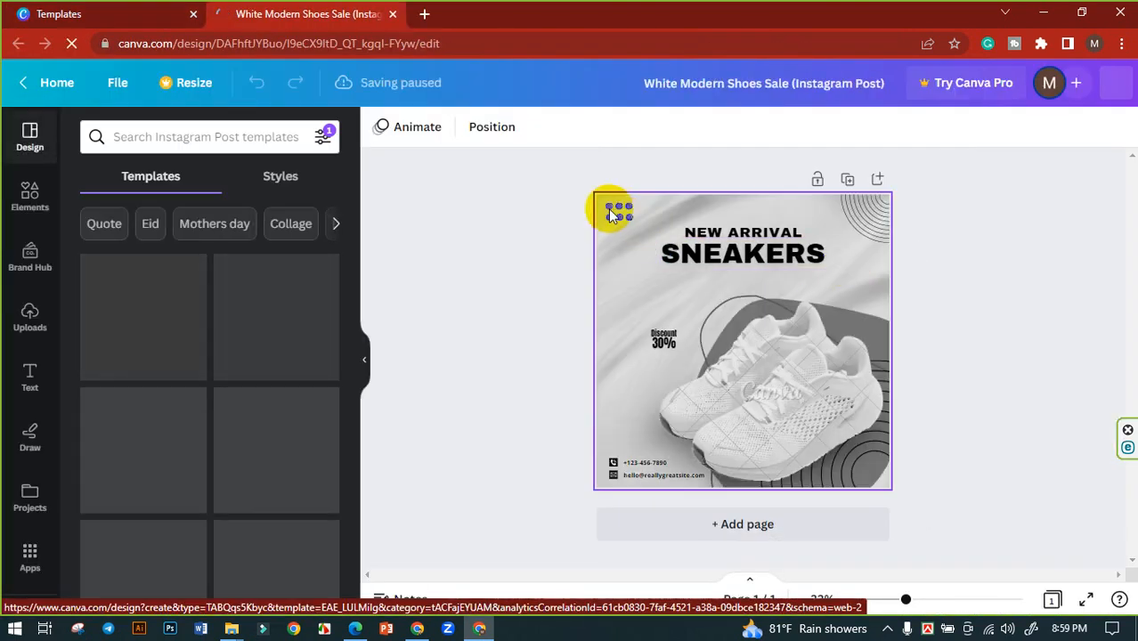
pyautogui.click(608, 208)
pyautogui.click(620, 311)
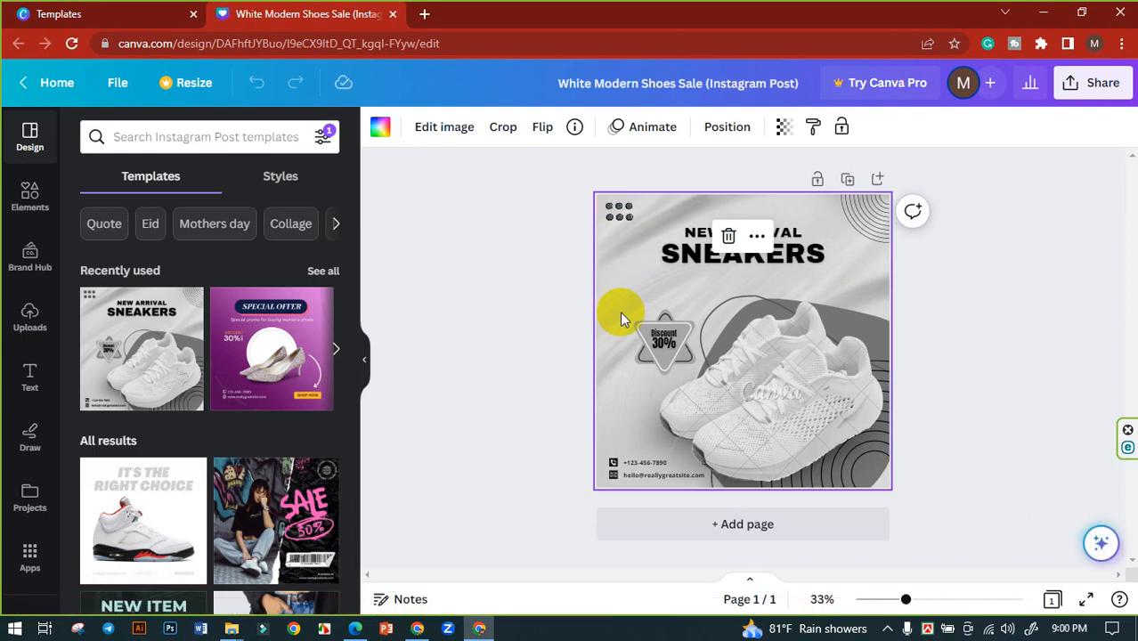
pyautogui.click(529, 292)
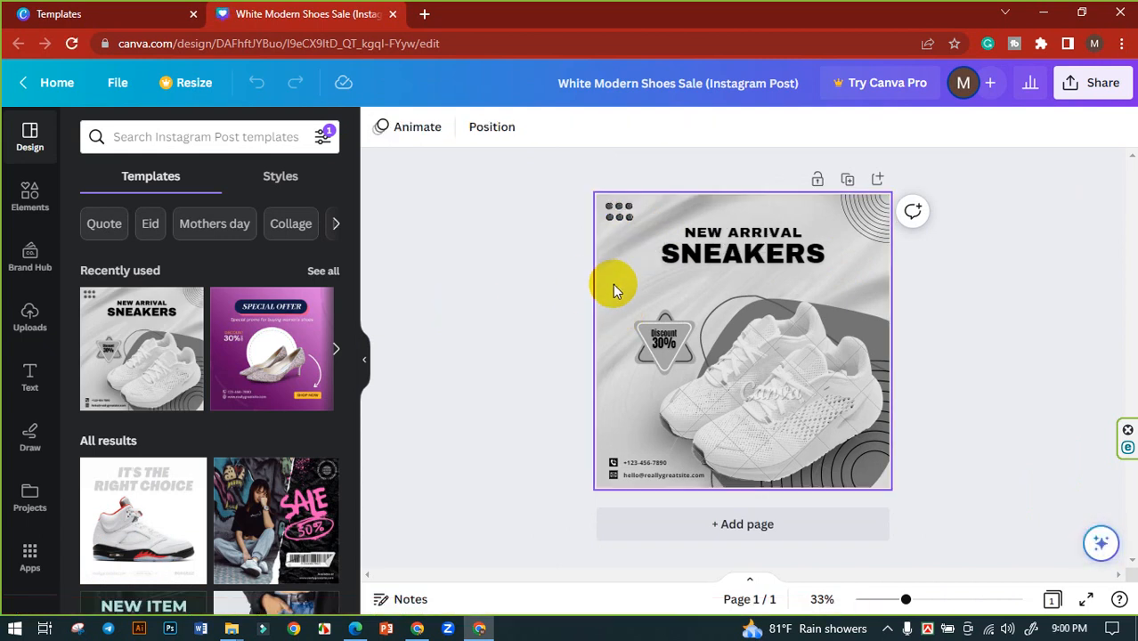
# - Delete the watermarked sneakers photo from the post
pyautogui.click(612, 284)
pyautogui.click(564, 287)
pyautogui.click(786, 382)
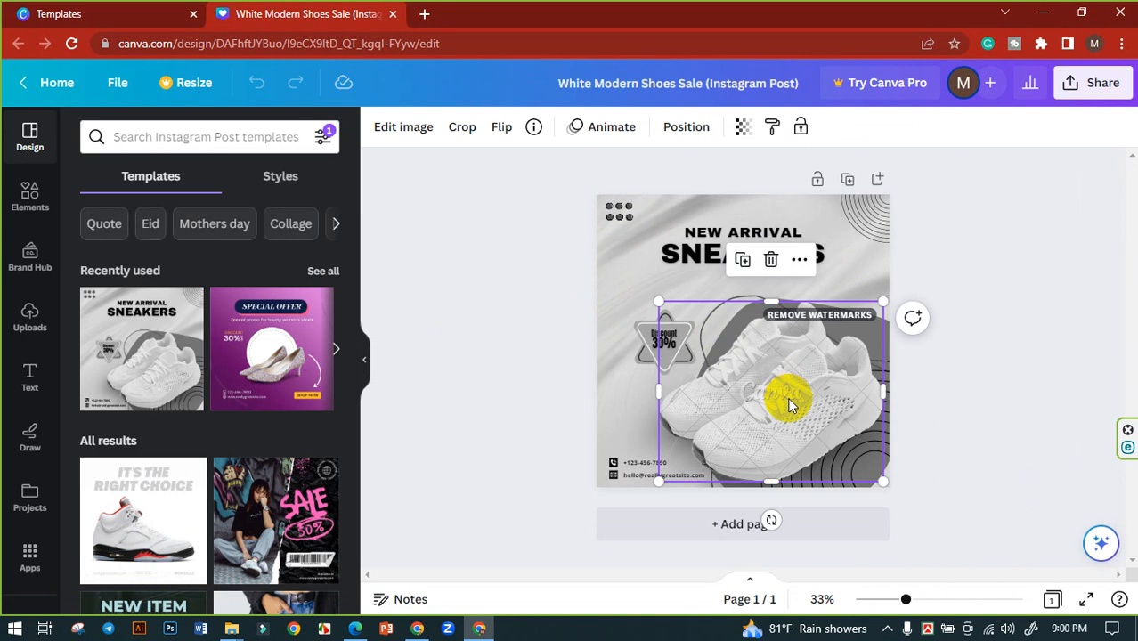
pyautogui.press('Delete')
pyautogui.moveTo(748, 431); pyautogui.dragTo(780, 337)
pyautogui.press('Delete')
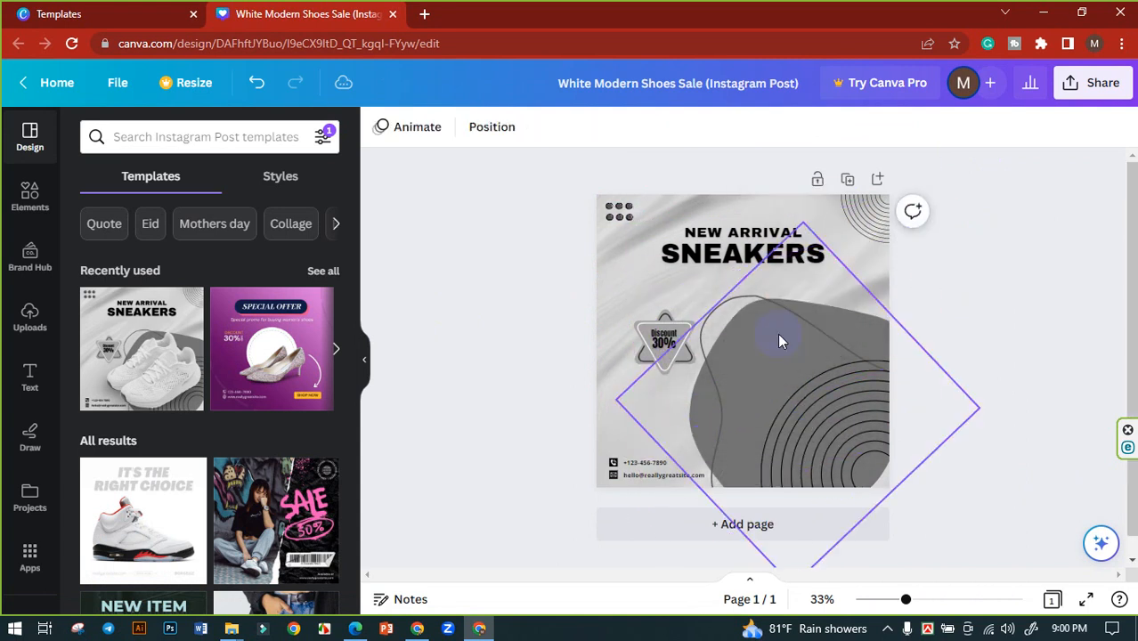
# - Check the grey blob, the corner circle lines and the dot graphics for premium watermarks
pyautogui.click(801, 418)
pyautogui.click(853, 228)
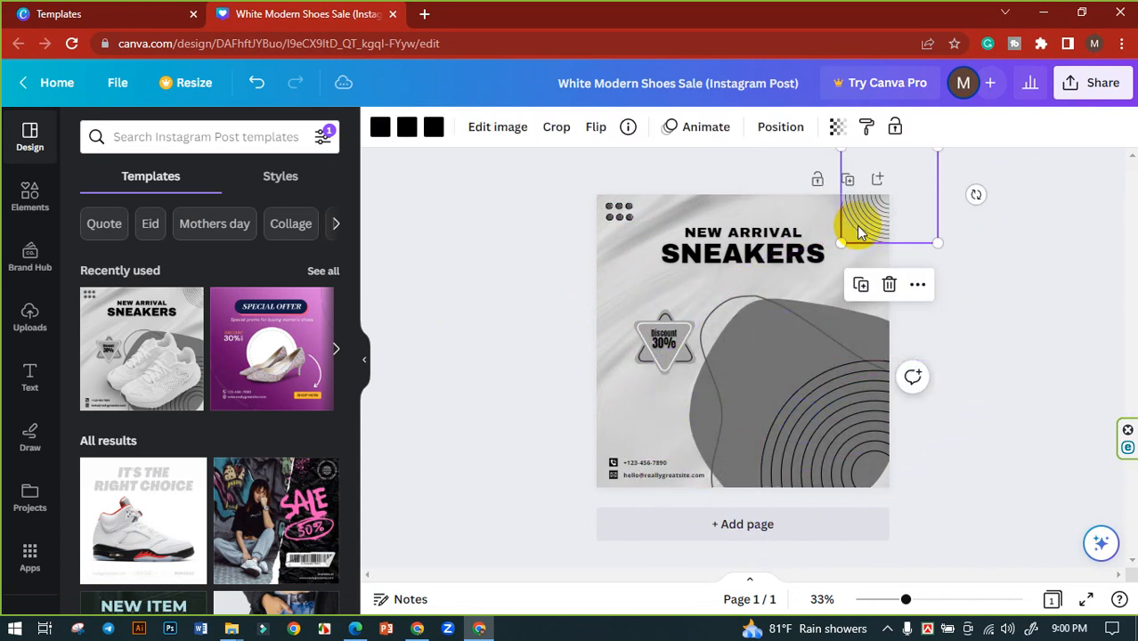
pyautogui.click(622, 219)
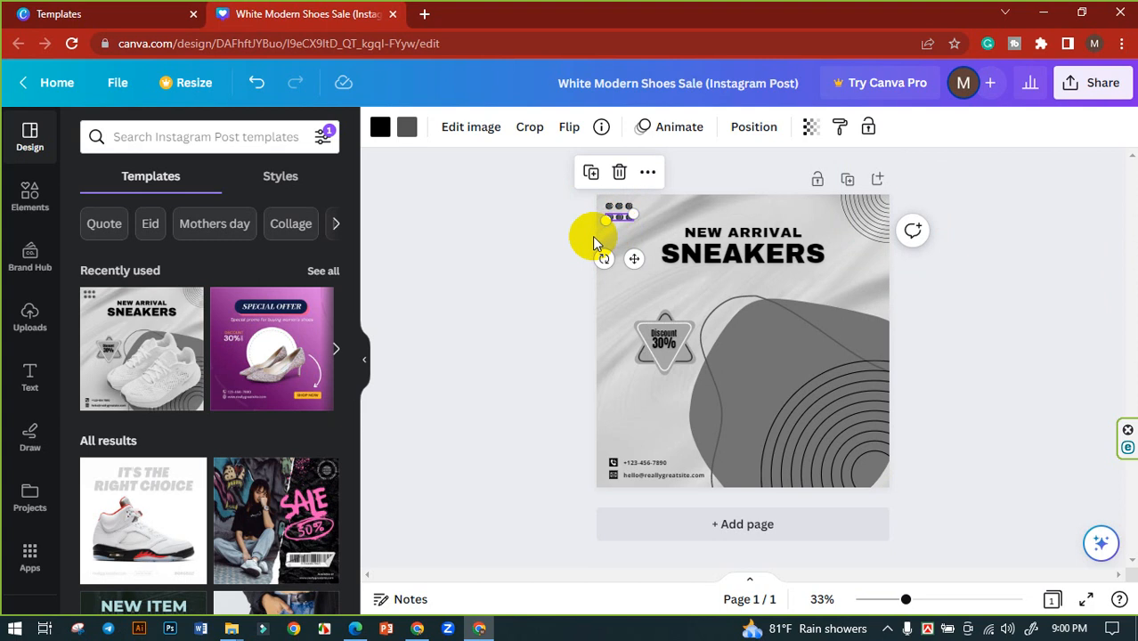
pyautogui.press('Delete')
pyautogui.click(630, 213)
pyautogui.click(627, 207)
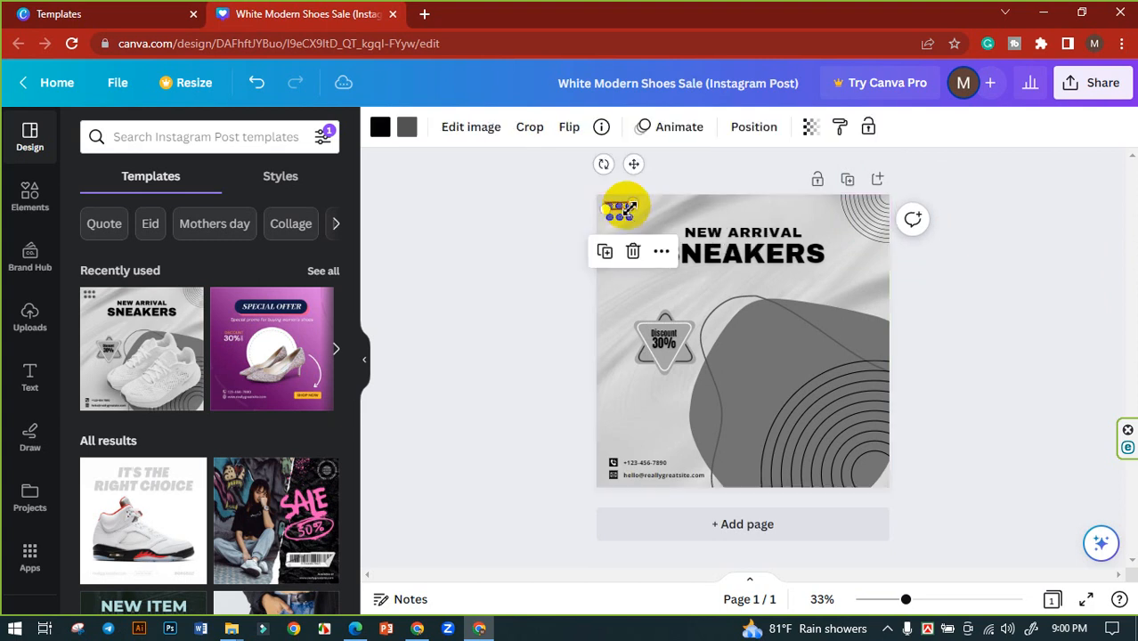
pyautogui.click(545, 228)
# - Delete the two triangle badge graphics behind the Discount 30% text
pyautogui.click(633, 357)
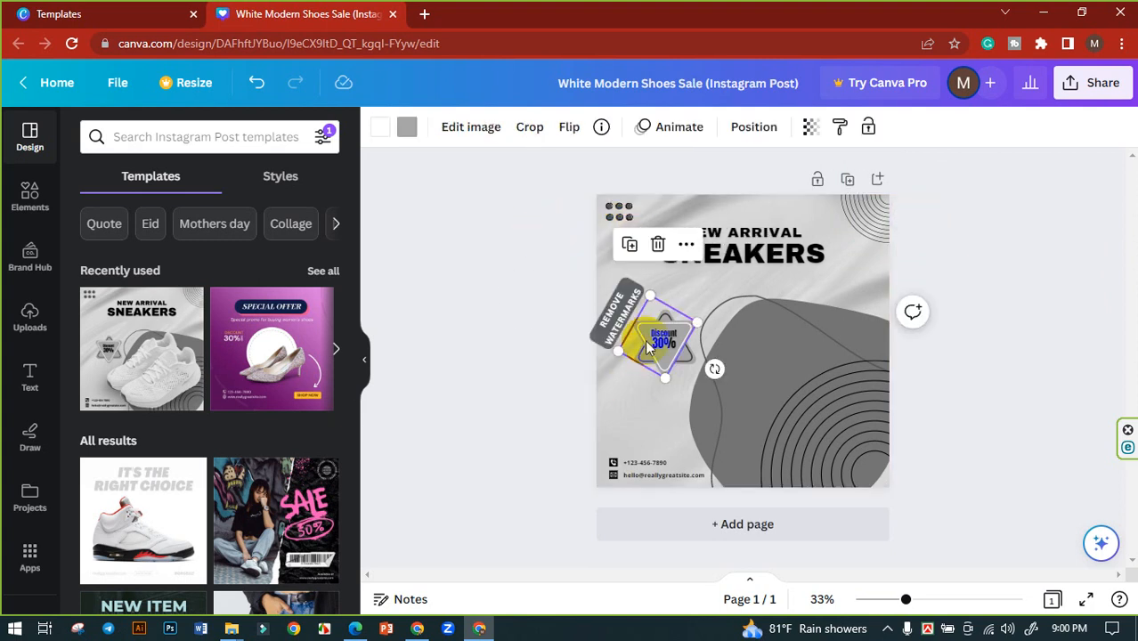
pyautogui.moveTo(655, 356); pyautogui.dragTo(661, 388)
pyautogui.press('Delete')
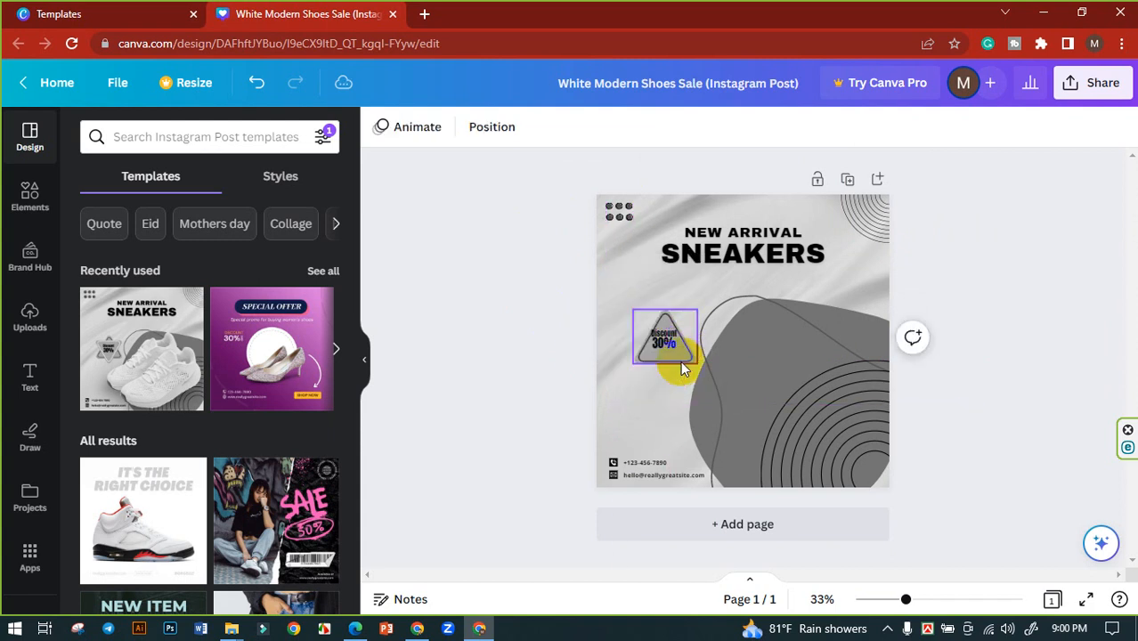
pyautogui.click(680, 365)
pyautogui.press('Delete')
pyautogui.click(667, 343)
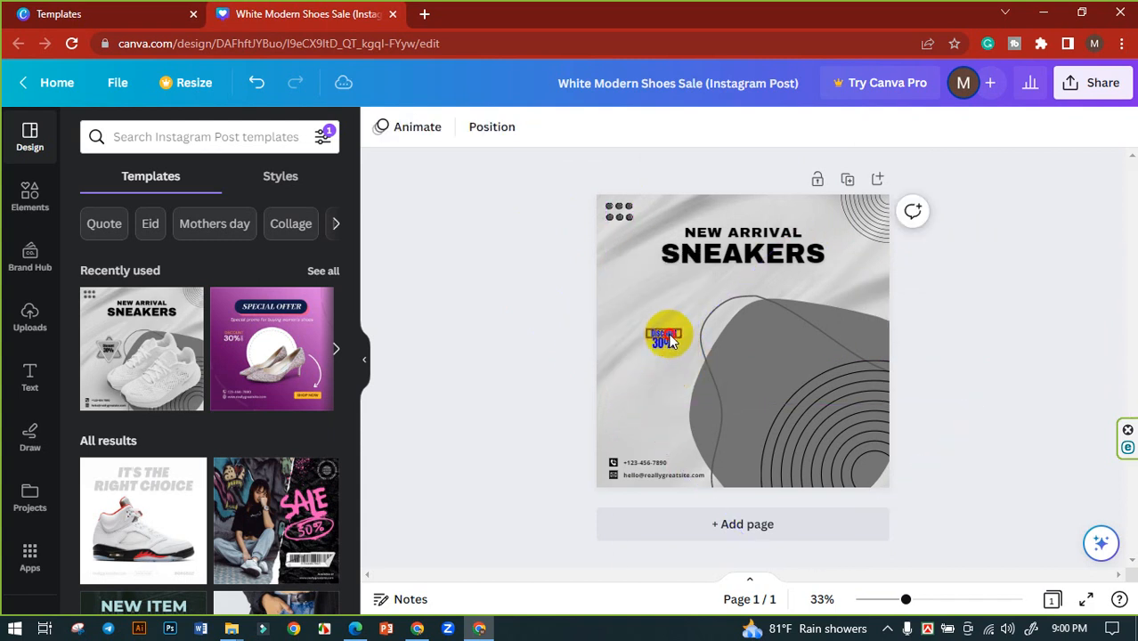
pyautogui.click(620, 311)
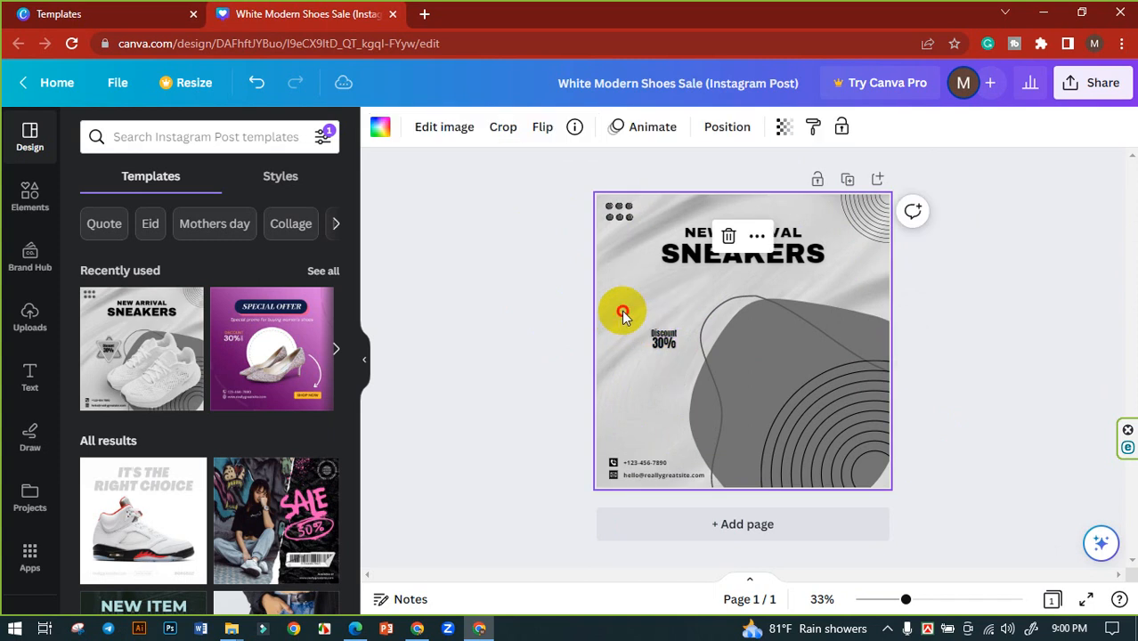
pyautogui.keyDown('shift'); pyautogui.click(668, 344); pyautogui.keyUp('shift')
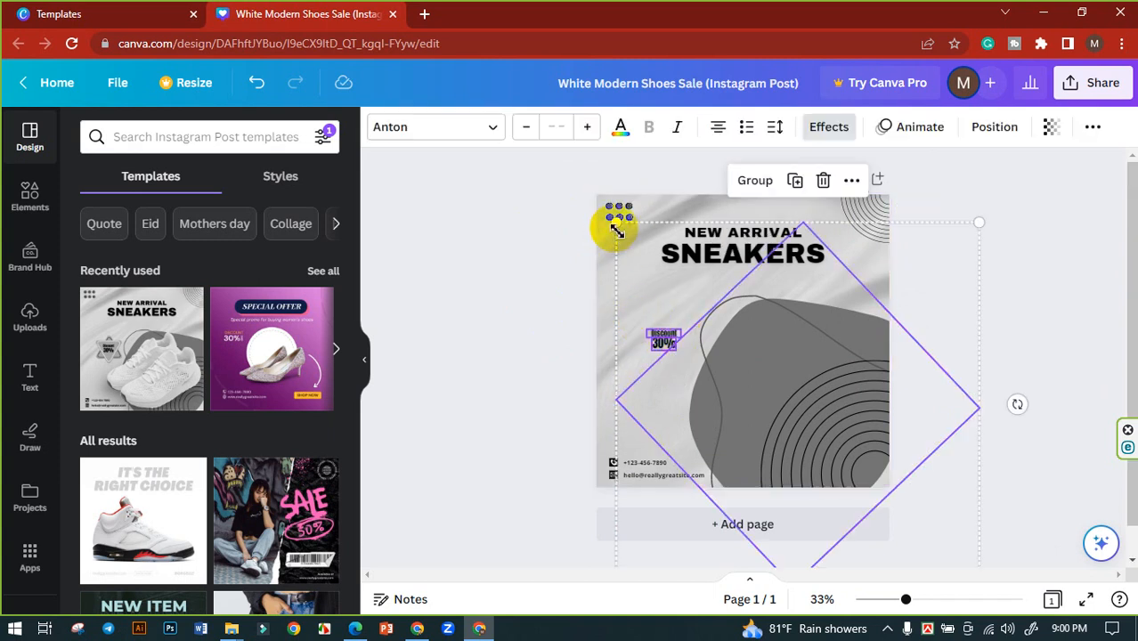
pyautogui.moveTo(616, 223); pyautogui.dragTo(541, 165)
pyautogui.hotkey('ctrl', 'z')
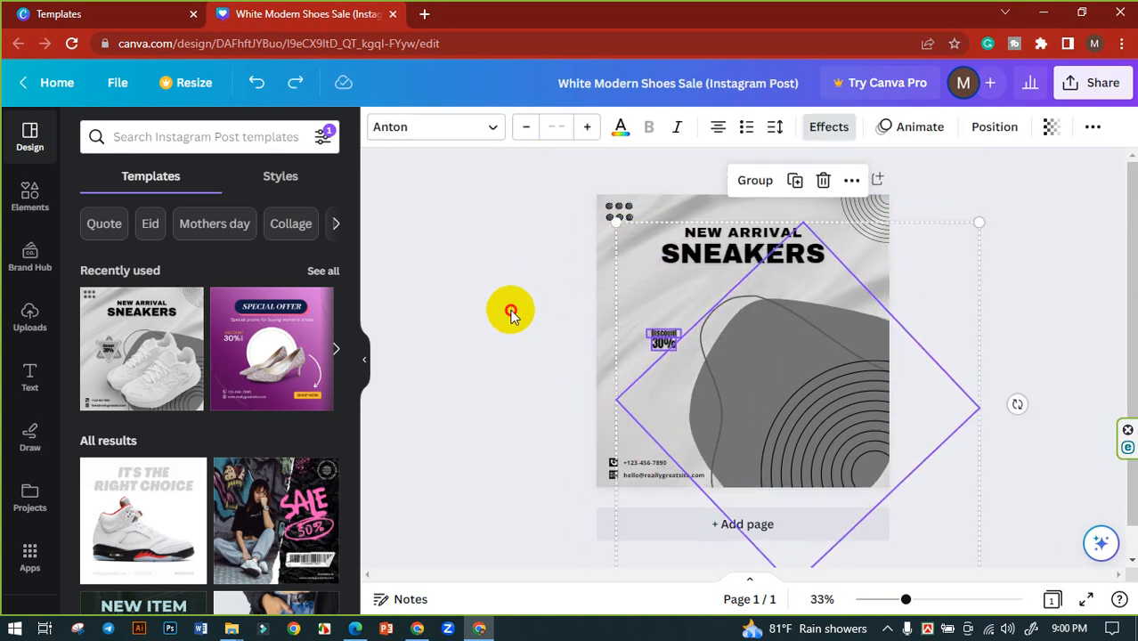
pyautogui.click(511, 313)
# - Enlarge the Discount and 30% texts together and place them just below the headline near the page's left edge
pyautogui.click(653, 316)
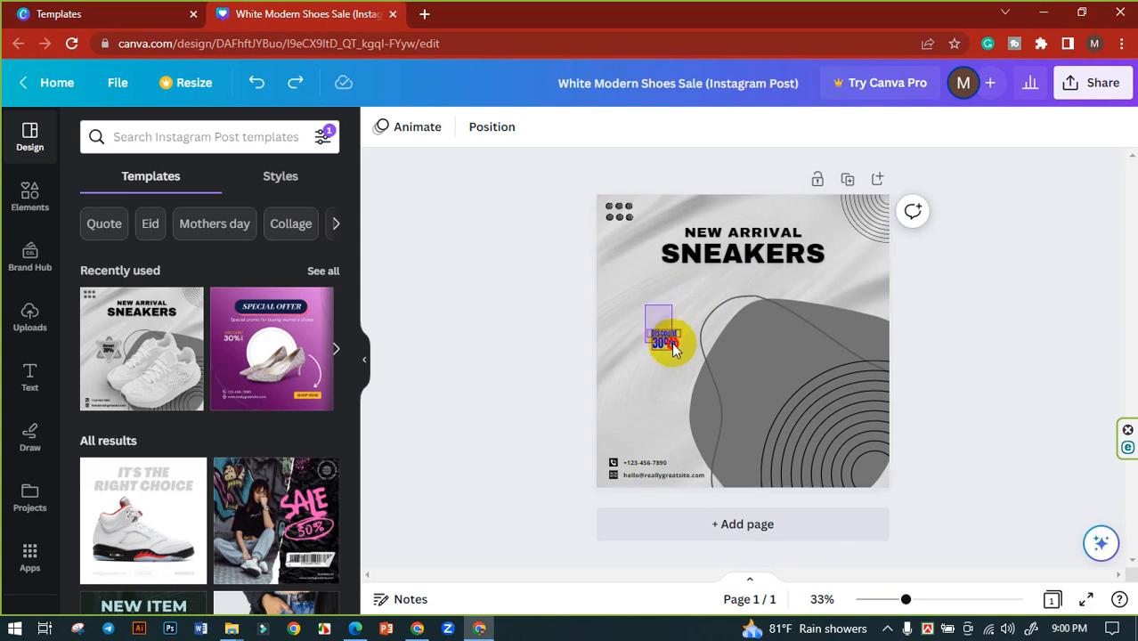
pyautogui.click(669, 347)
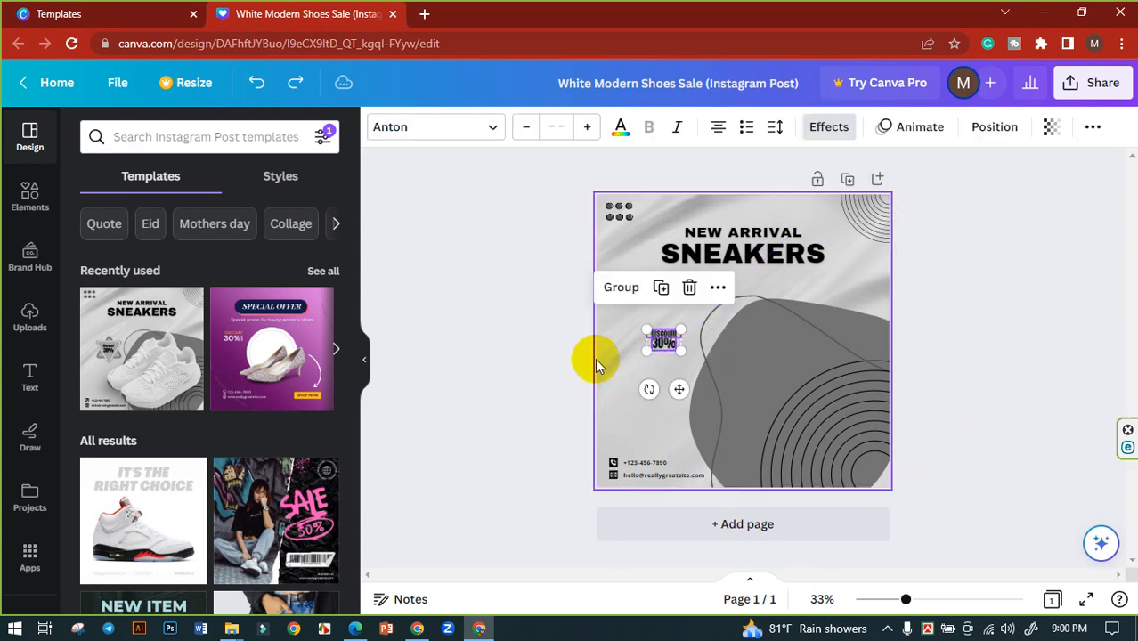
pyautogui.moveTo(648, 330)
pyautogui.mouseDown()
pyautogui.moveTo(605, 286)
pyautogui.moveTo(595, 292)
pyautogui.moveTo(656, 317)
pyautogui.mouseUp()
pyautogui.click(546, 304)
# - Check the design's download options for PNG without downloading it, and return to the canvas
pyautogui.click(1082, 96)
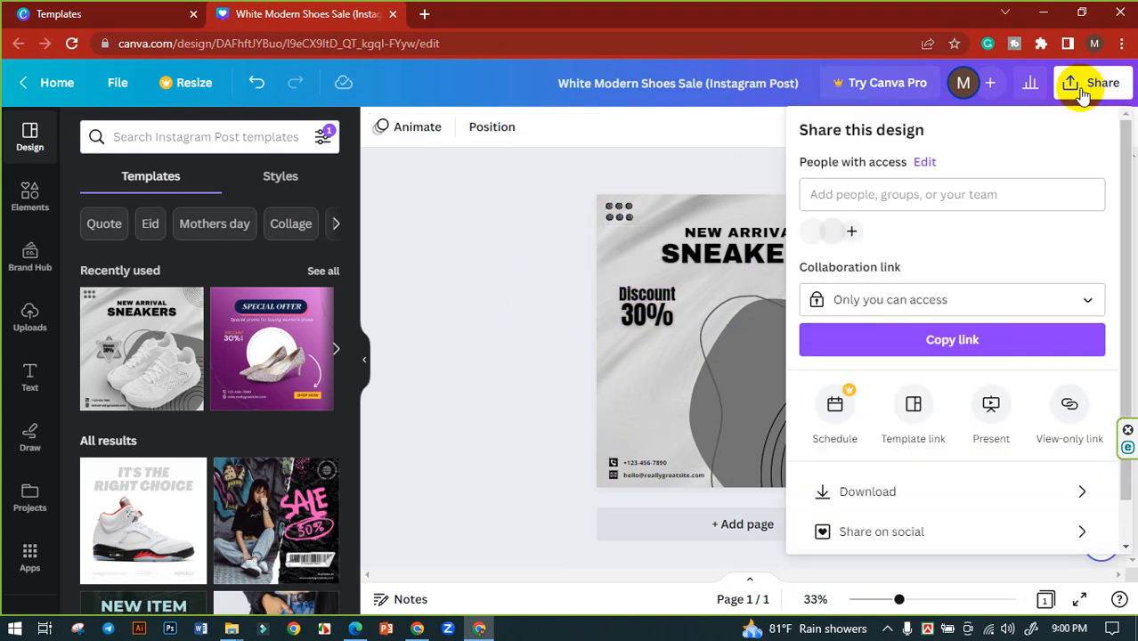
pyautogui.scroll(-1, 927, 355)
pyautogui.click(868, 445)
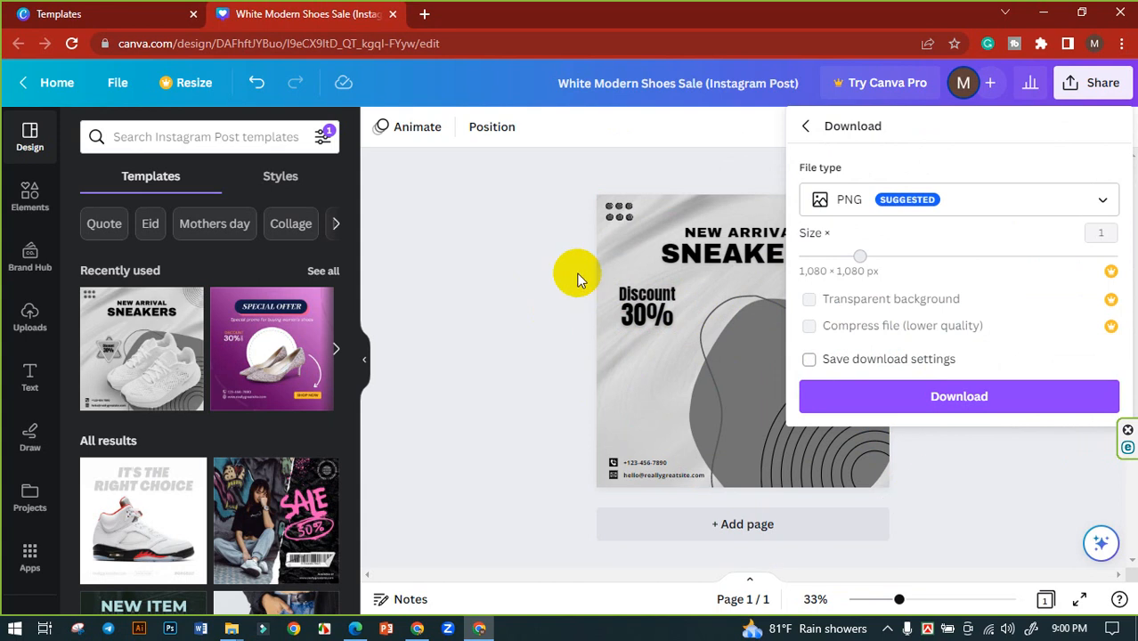
pyautogui.click(553, 244)
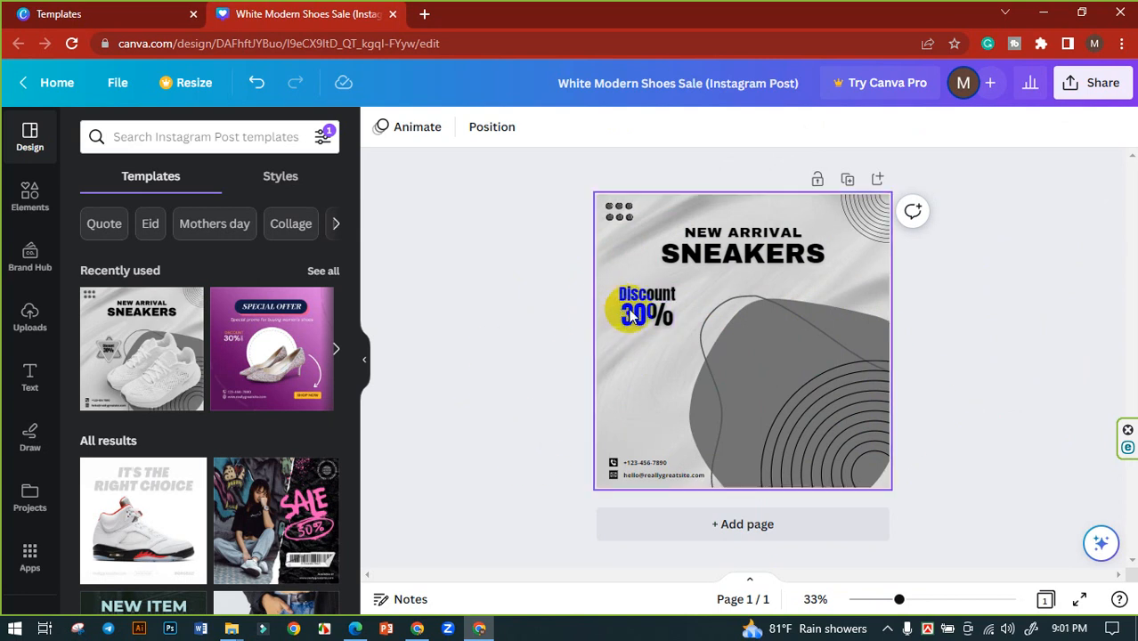
# - Insert a triangle shape behind the Discount 30% text and resize it to surround the text
pyautogui.click(28, 207)
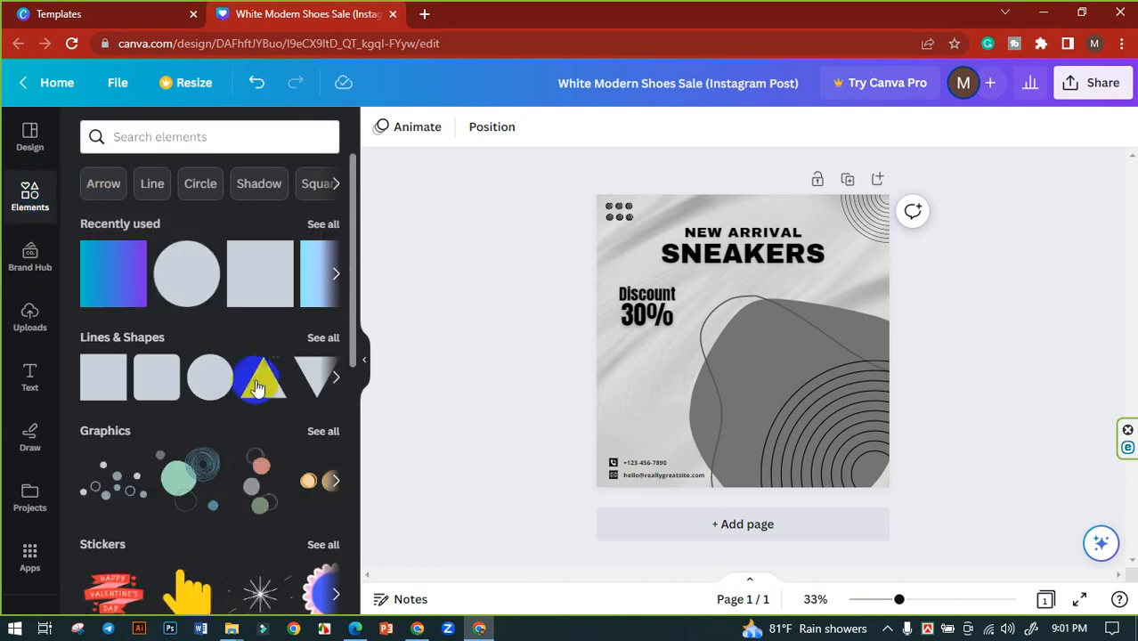
pyautogui.moveTo(260, 392); pyautogui.dragTo(679, 352)
pyautogui.click(688, 358)
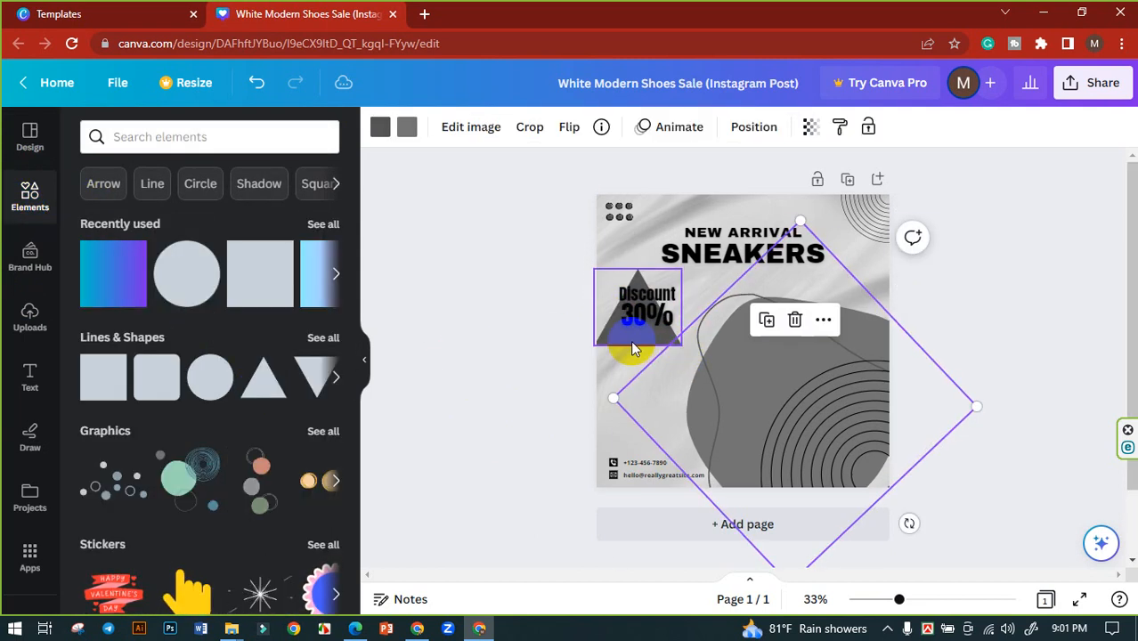
pyautogui.hotkey('ctrl', 'z')
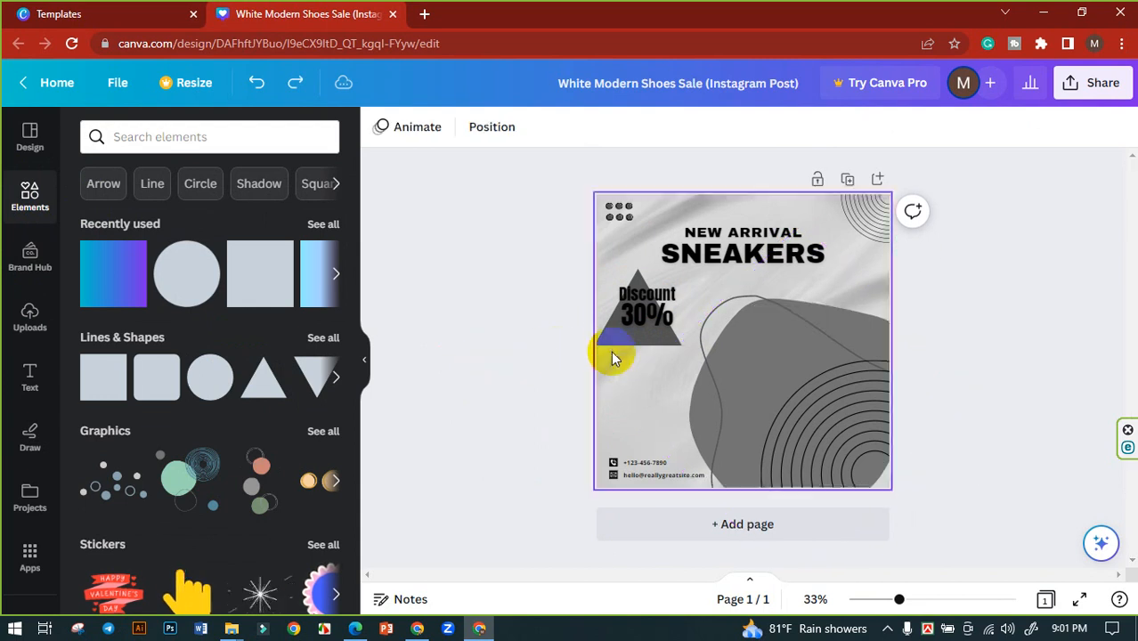
pyautogui.click(611, 346)
pyautogui.moveTo(598, 349); pyautogui.dragTo(607, 335)
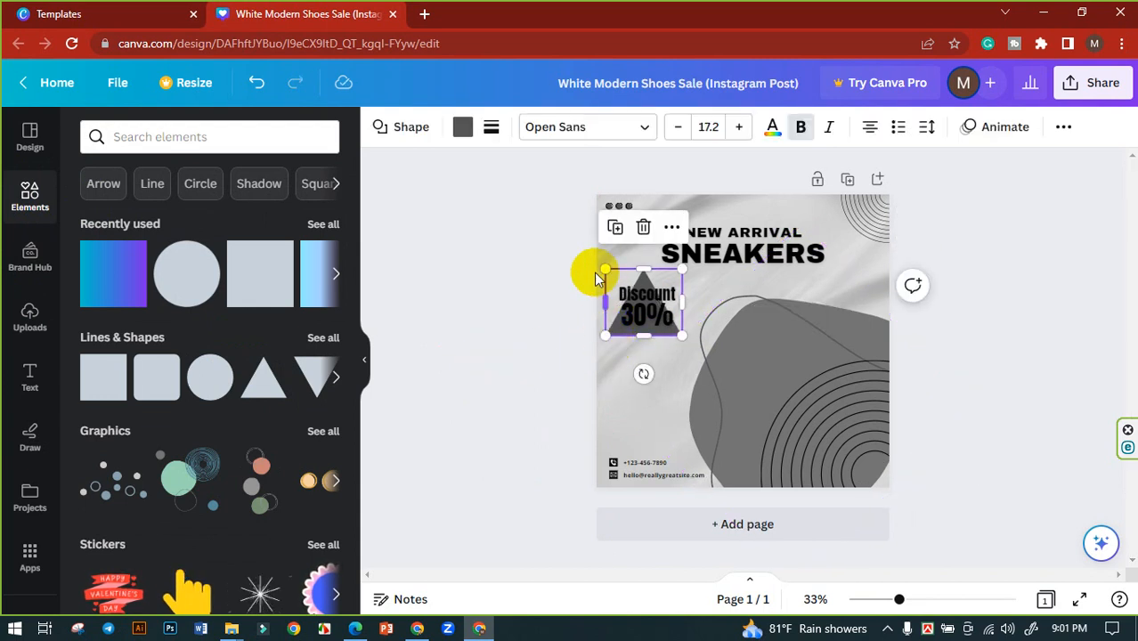
pyautogui.moveTo(605, 268); pyautogui.dragTo(595, 308)
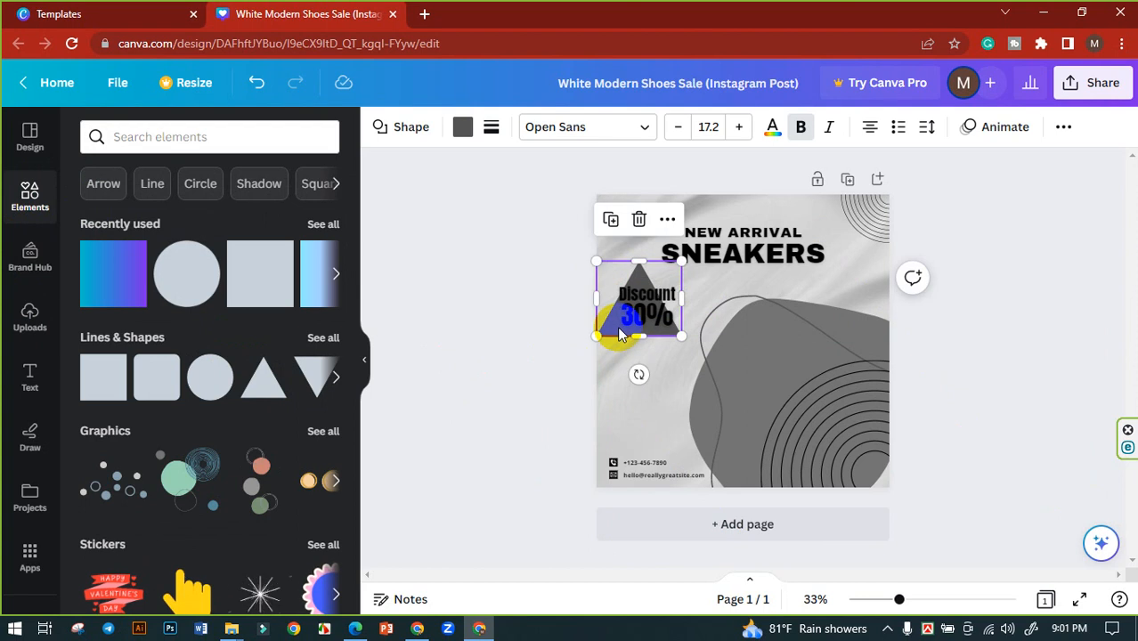
# - Rotate the triangle to point downward, widen it and position it behind the Discount 30% text
pyautogui.moveTo(639, 372); pyautogui.dragTo(639, 214)
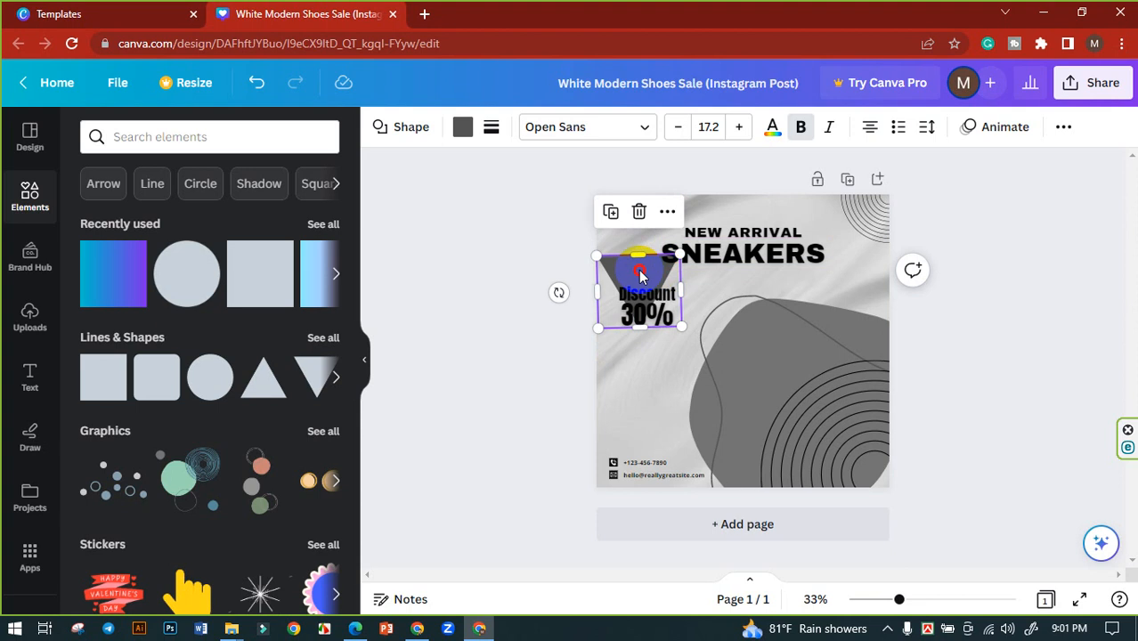
pyautogui.moveTo(640, 274); pyautogui.dragTo(643, 294)
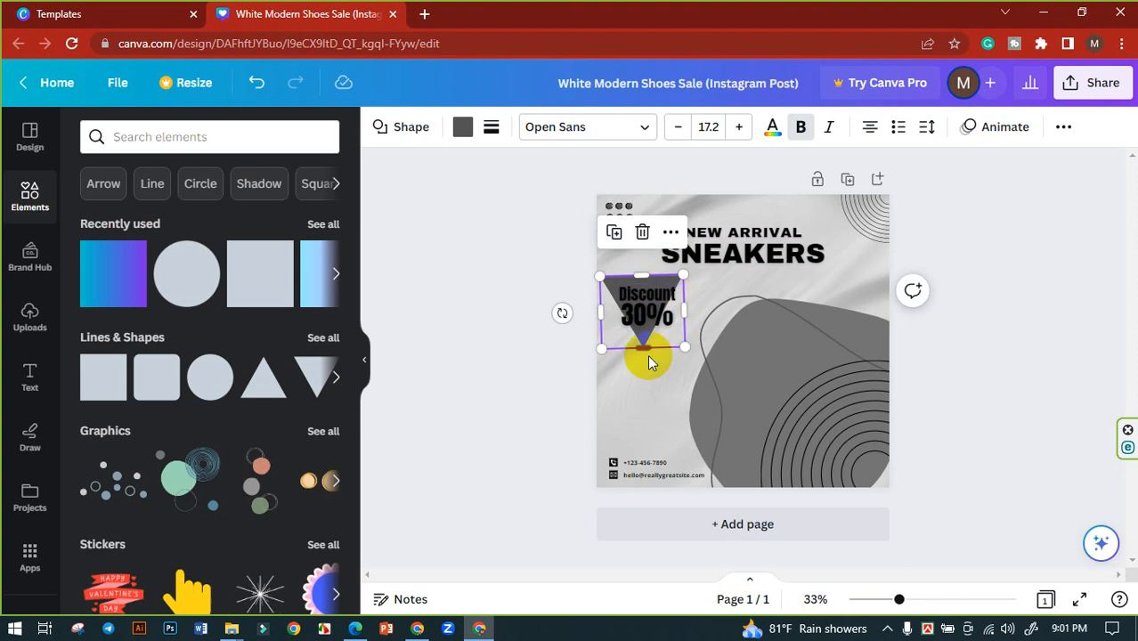
pyautogui.moveTo(643, 347); pyautogui.dragTo(678, 300)
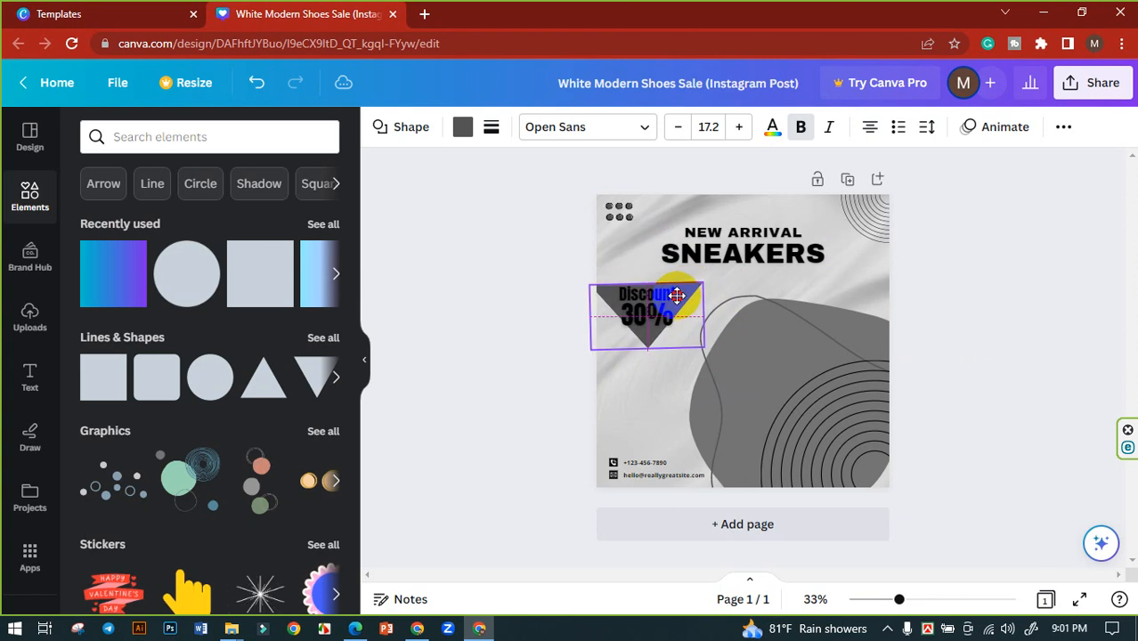
pyautogui.click(677, 296)
pyautogui.moveTo(715, 313); pyautogui.dragTo(668, 297)
pyautogui.click(515, 288)
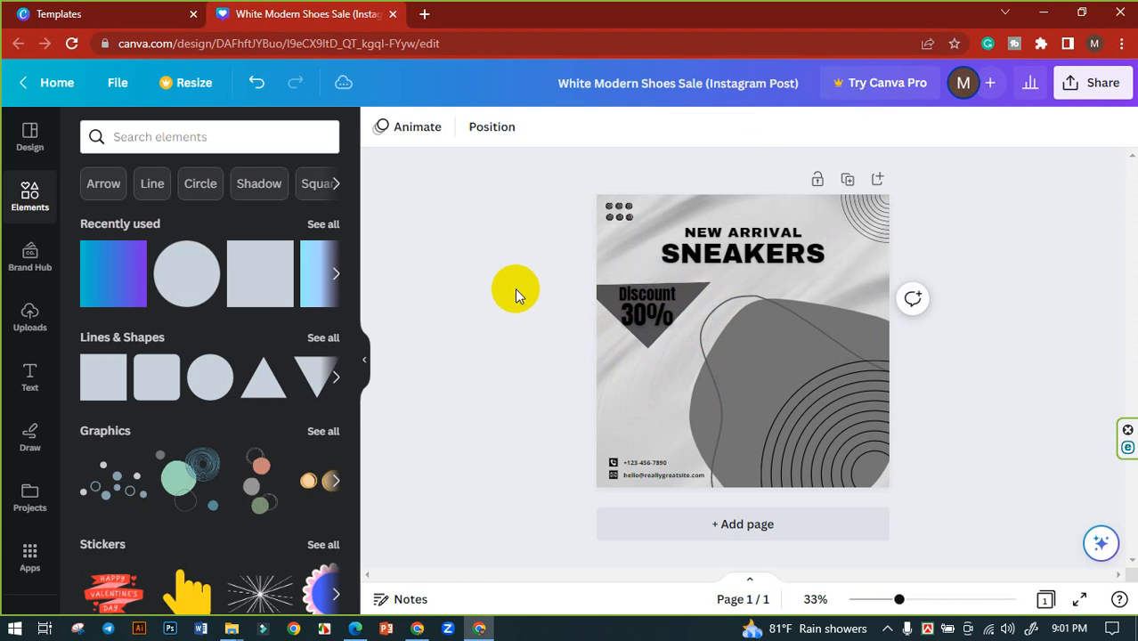
# - Center the Discount 30% text on the triangle and color it white
pyautogui.click(640, 312)
pyautogui.moveTo(676, 331); pyautogui.dragTo(640, 317)
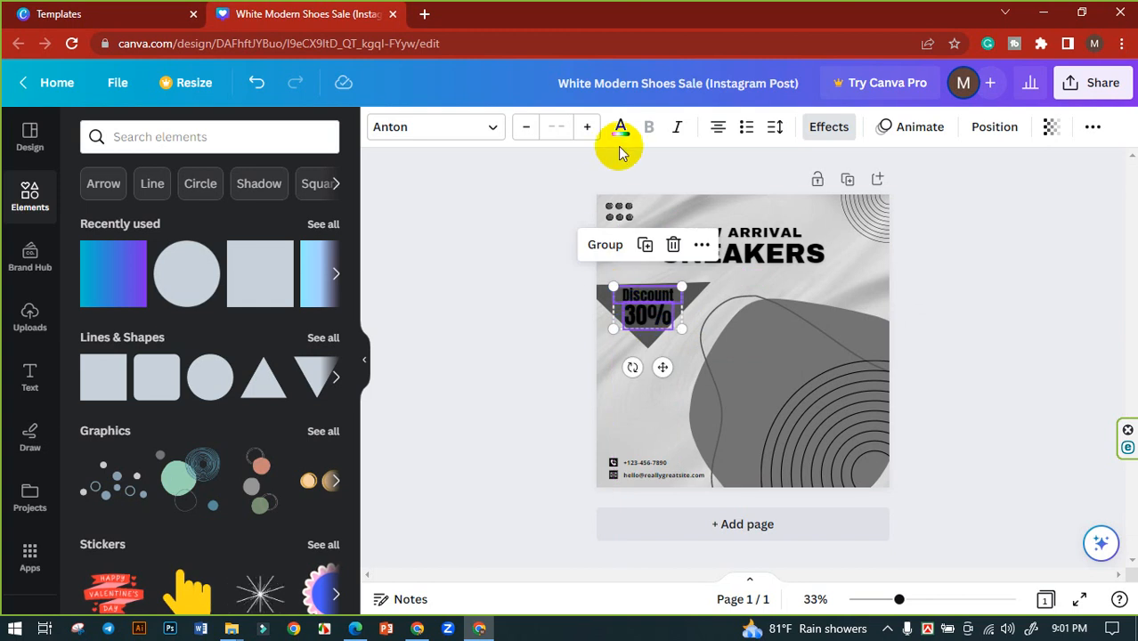
pyautogui.click(616, 132)
pyautogui.click(280, 229)
pyautogui.click(439, 246)
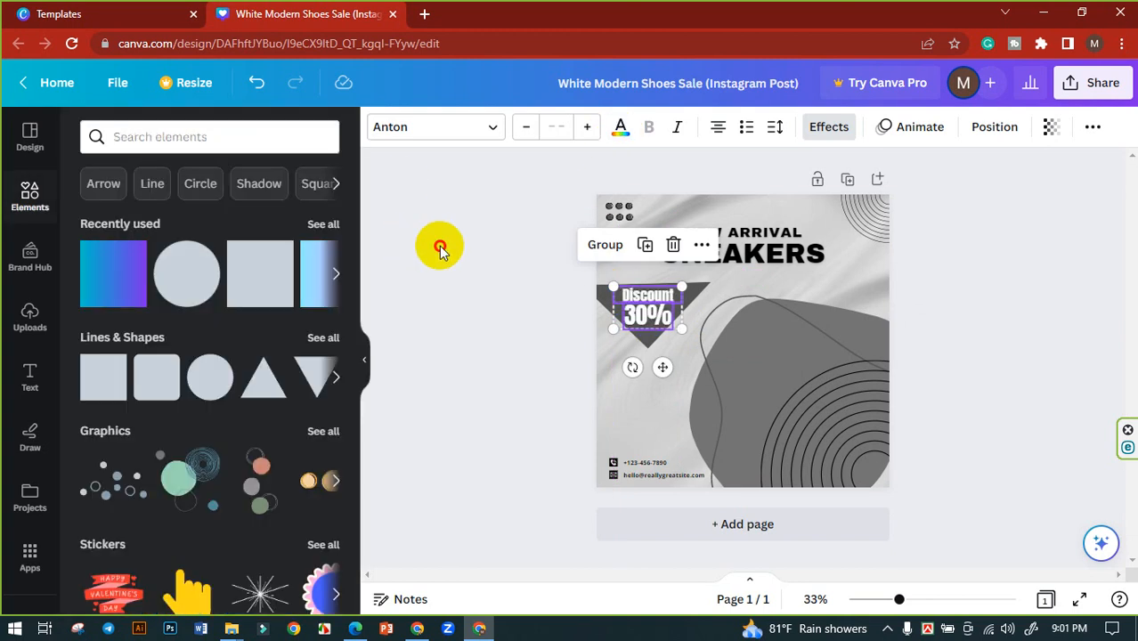
pyautogui.click(439, 247)
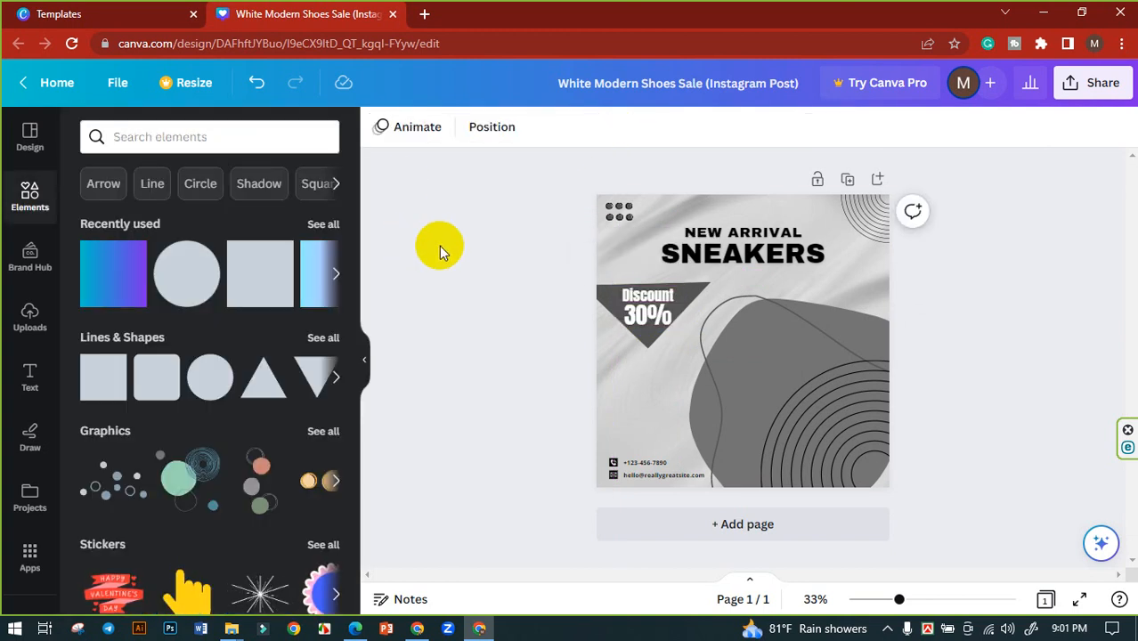
# - Give the triangle behind the discount text a solid border of weight 4
pyautogui.click(704, 288)
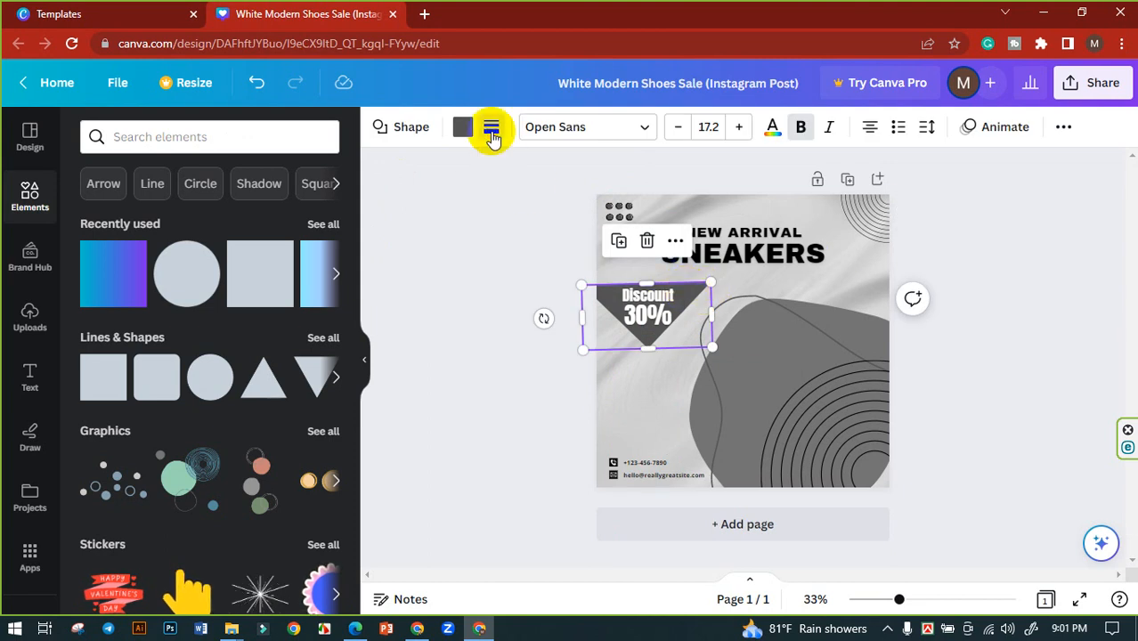
pyautogui.click(492, 130)
pyautogui.click(547, 178)
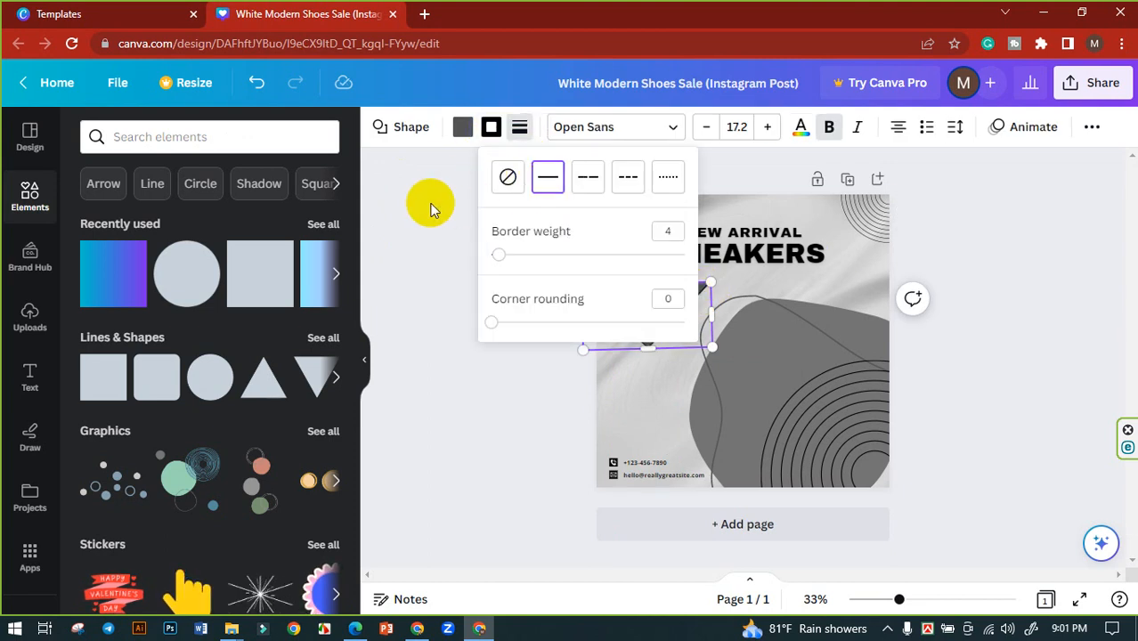
# - Try black and grey shades for the triangle's border and set its color to white (#ffffff)
pyautogui.click(491, 127)
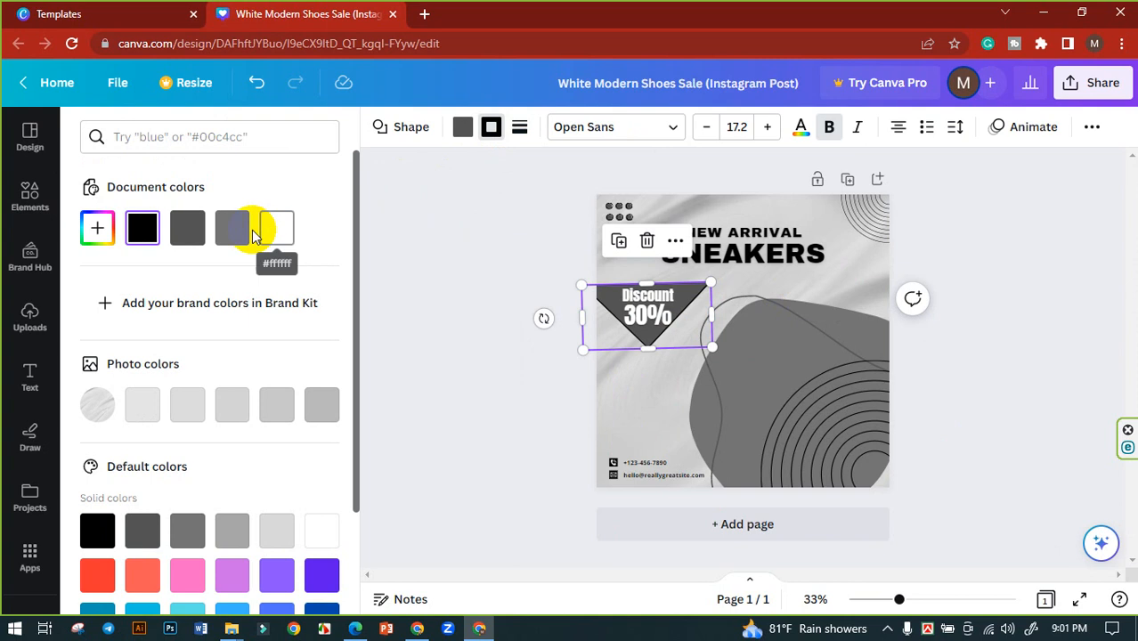
pyautogui.click(277, 409)
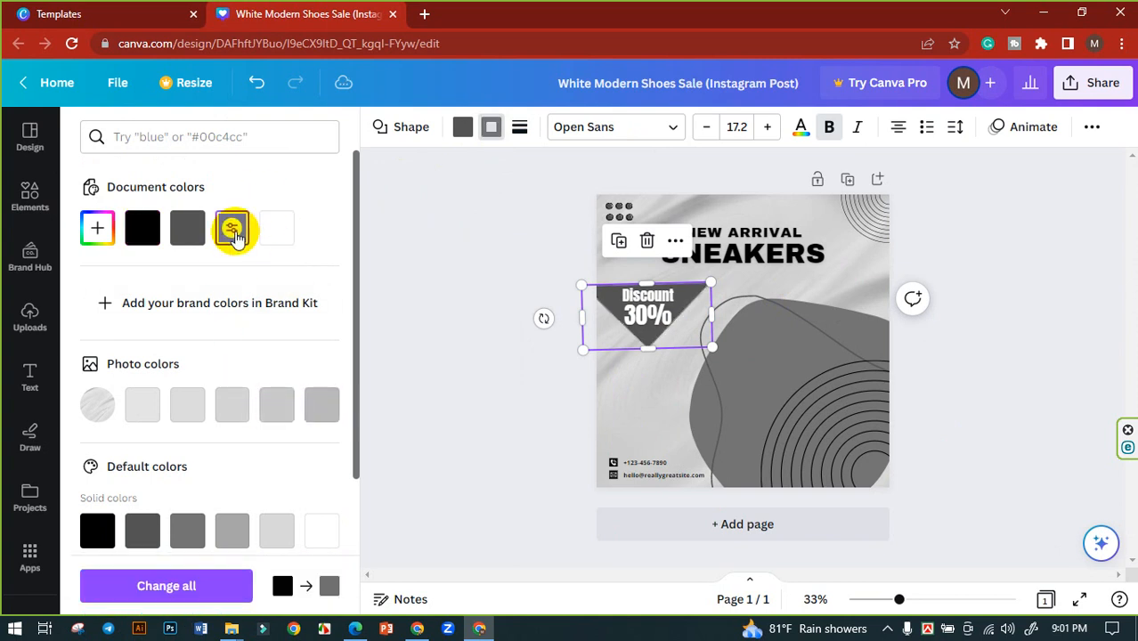
pyautogui.click(280, 227)
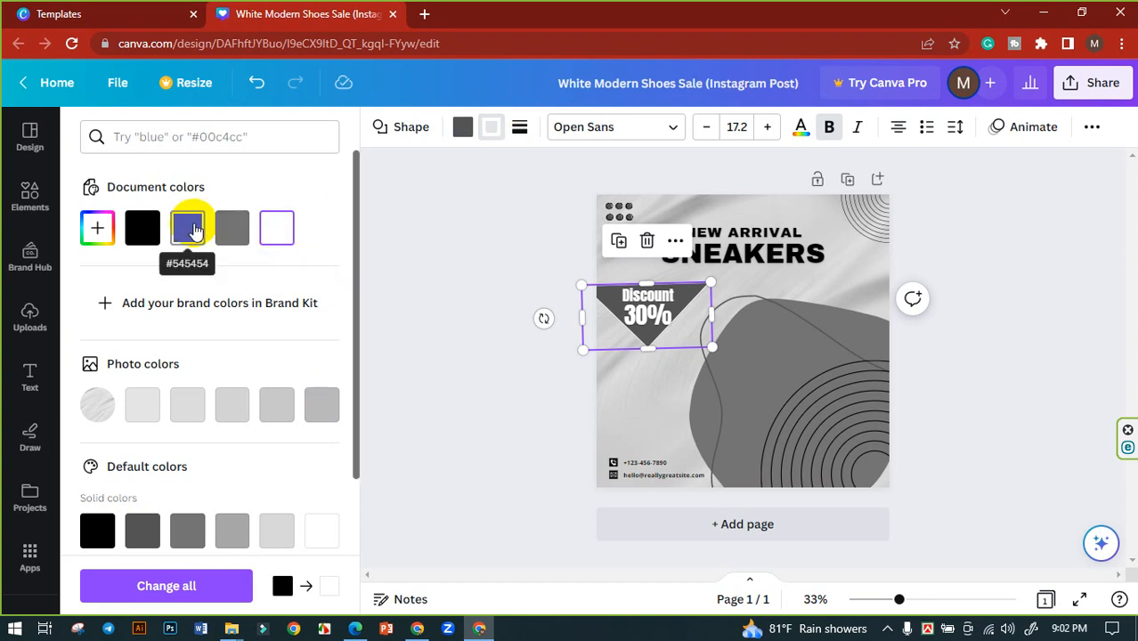
pyautogui.click(142, 227)
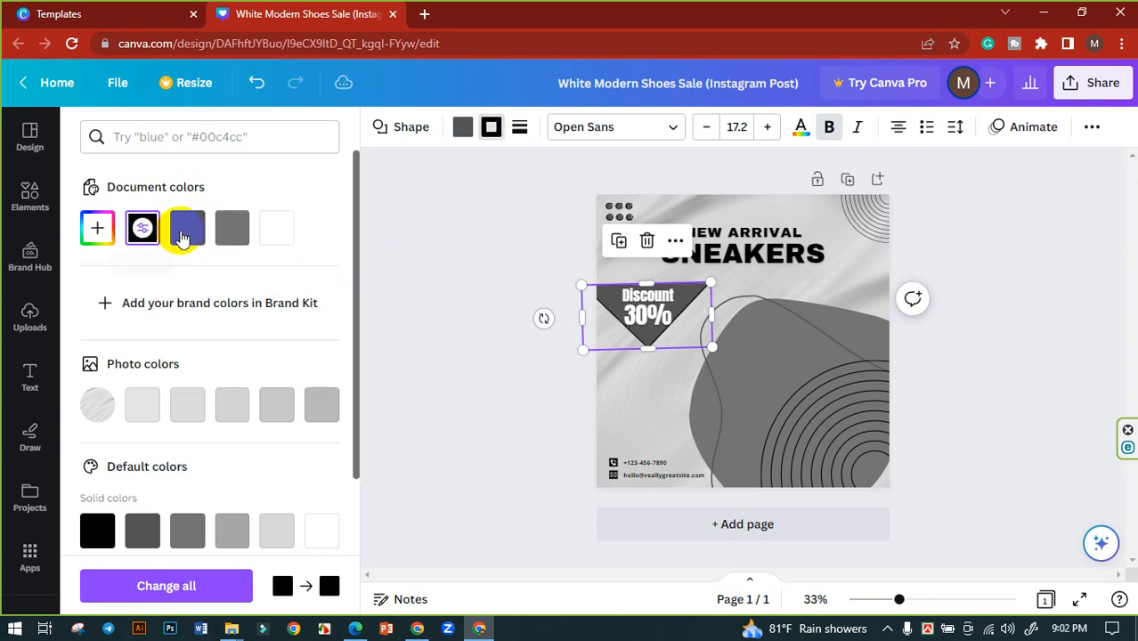
pyautogui.click(186, 229)
pyautogui.click(236, 229)
pyautogui.click(278, 229)
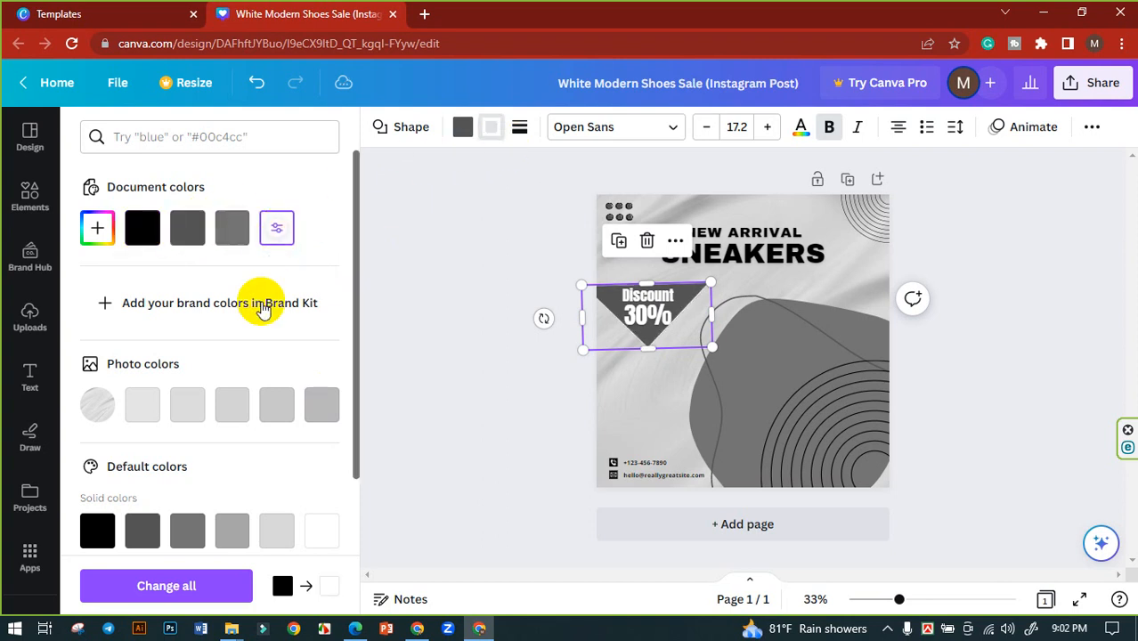
# - Thicken the white border of the triangle behind the discount text to weight 14
pyautogui.scroll(-2, 272, 316)
pyautogui.scroll(2, 274, 318)
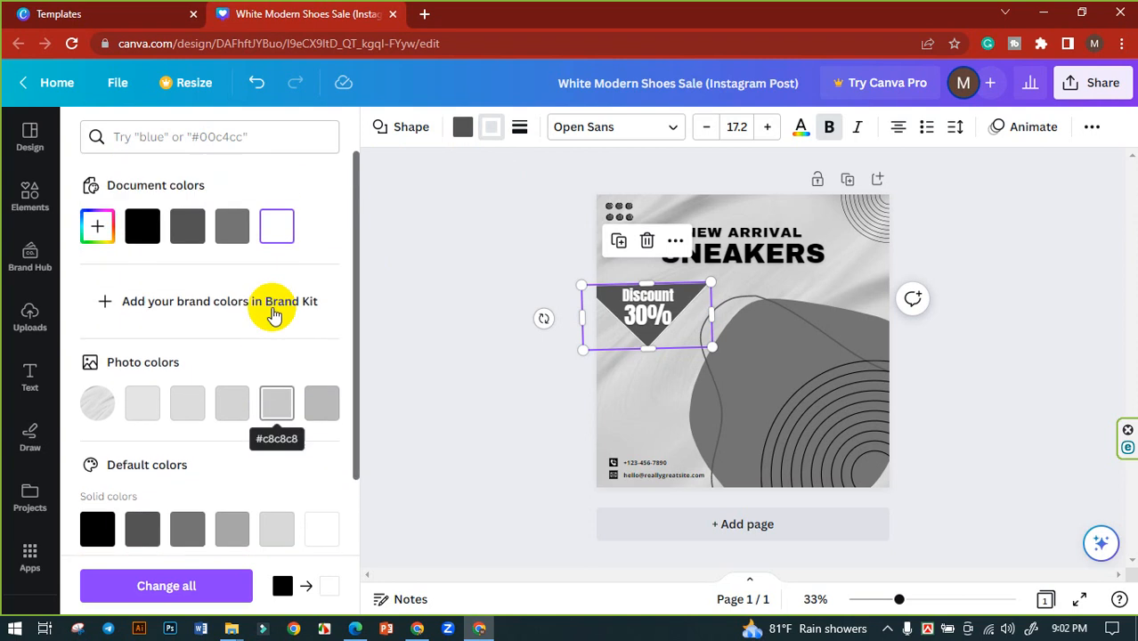
pyautogui.click(519, 127)
pyautogui.moveTo(533, 254); pyautogui.dragTo(548, 254)
pyautogui.click(452, 263)
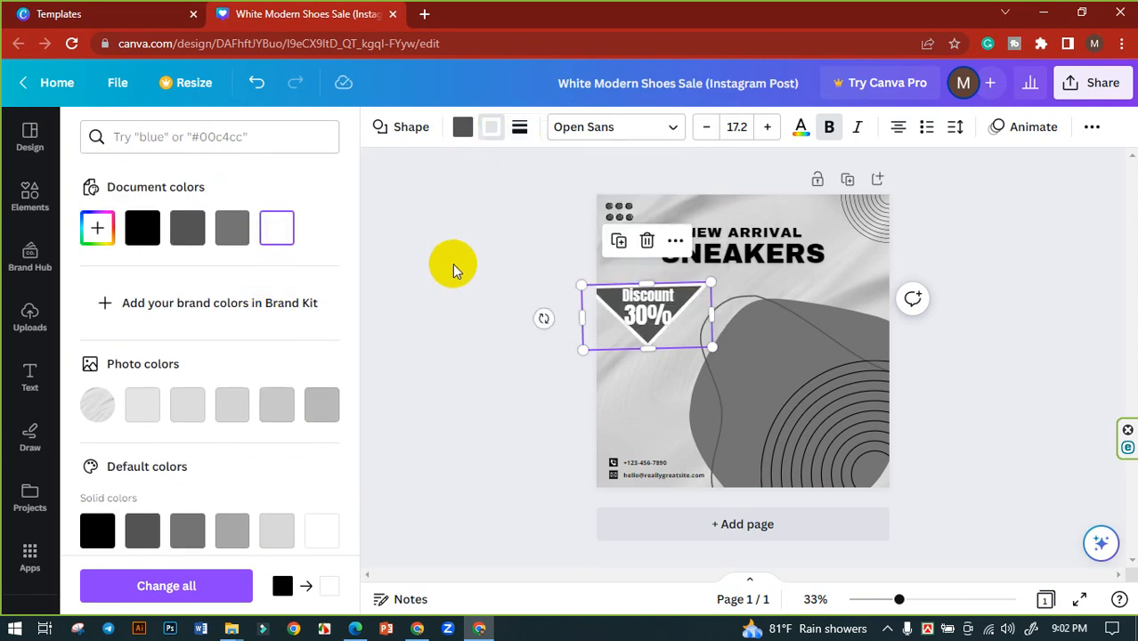
pyautogui.click(453, 264)
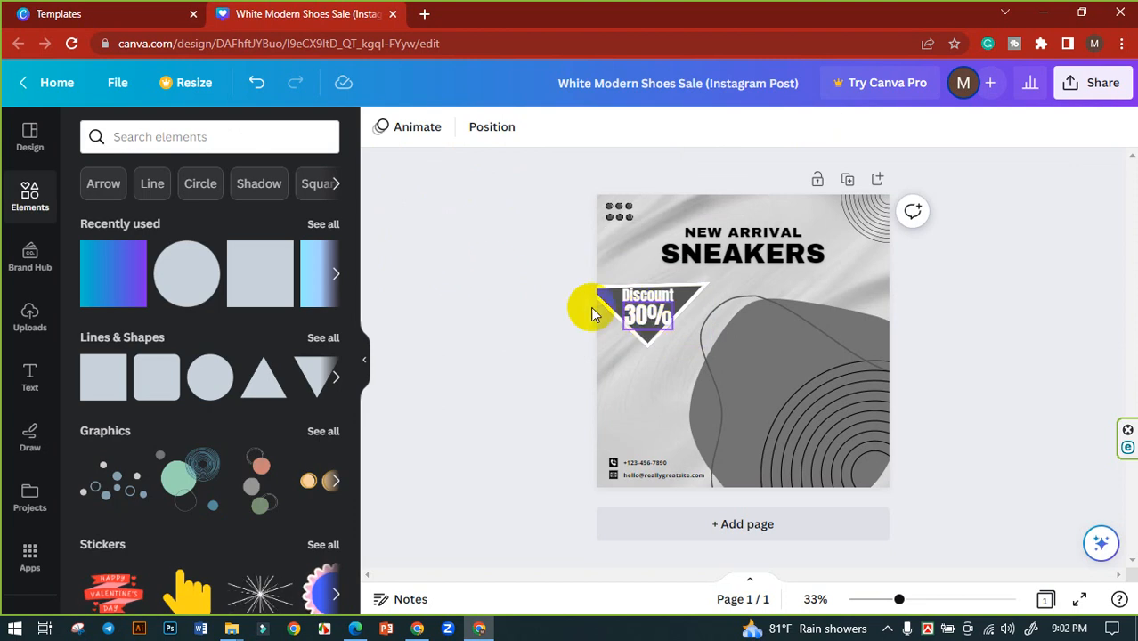
# - Change the border style of the triangle behind the Discount 30% text to dotted
pyautogui.click(705, 296)
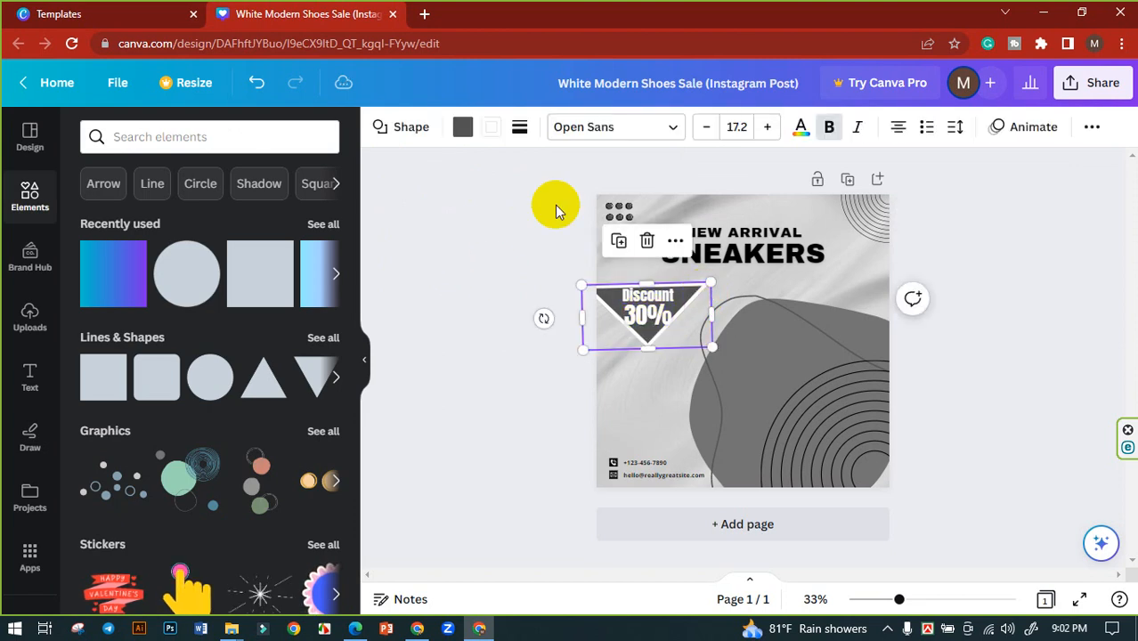
pyautogui.click(493, 129)
pyautogui.click(521, 130)
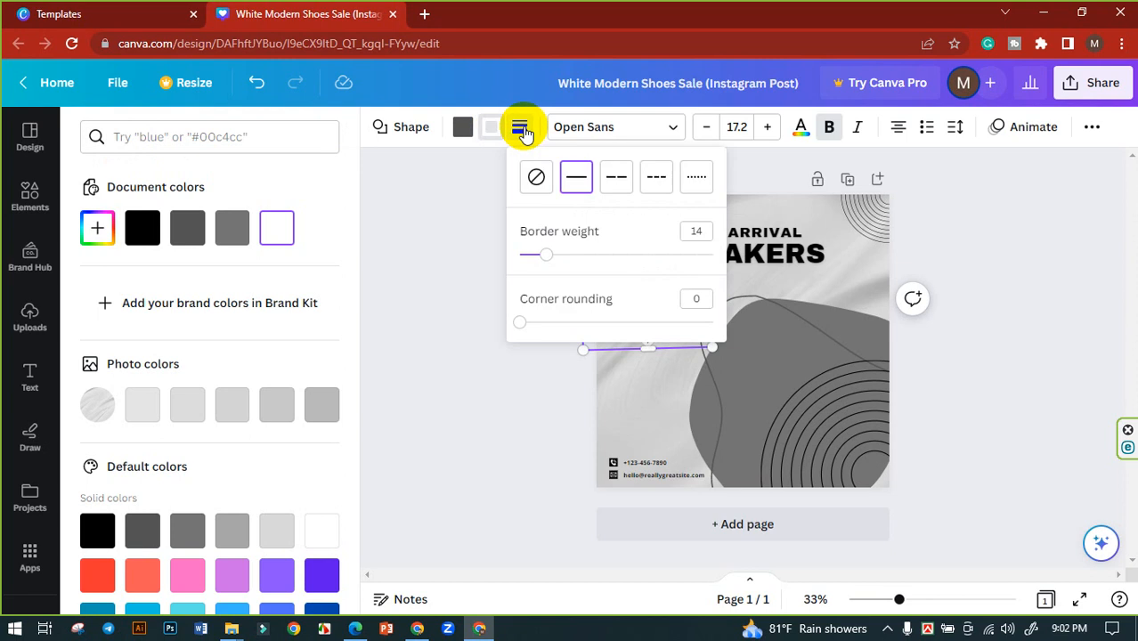
pyautogui.click(697, 176)
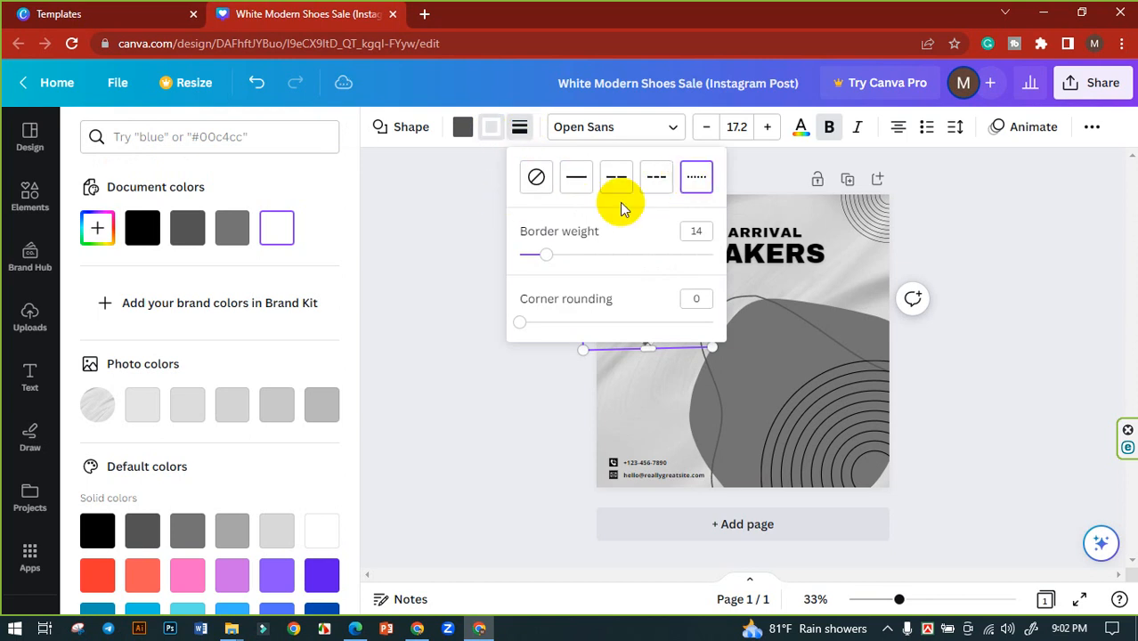
pyautogui.click(407, 227)
pyautogui.click(519, 129)
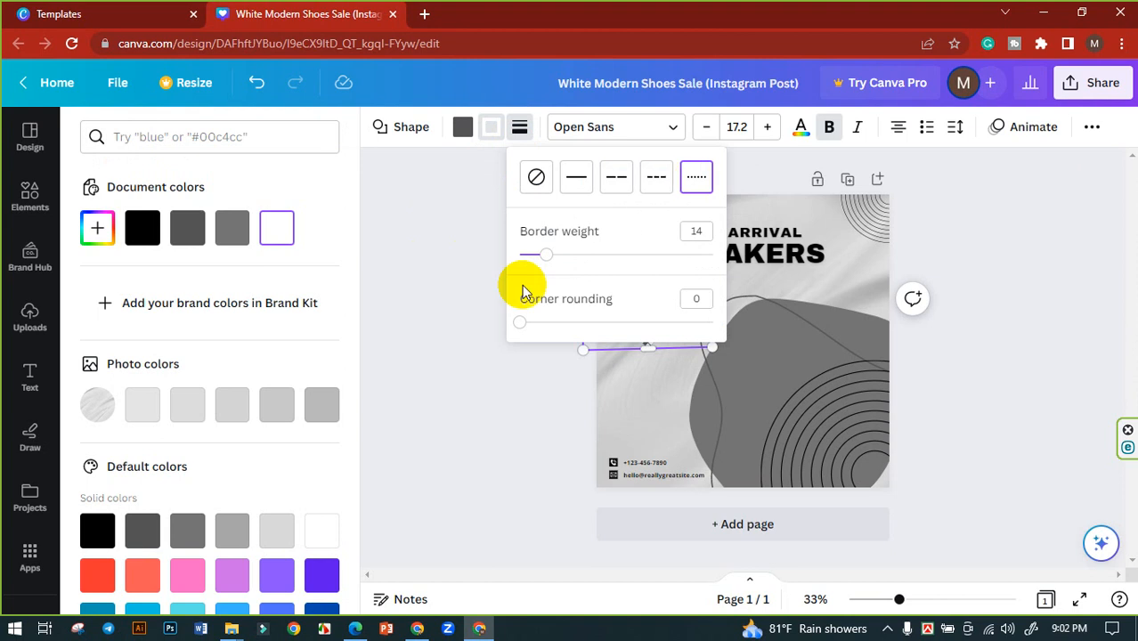
pyautogui.moveTo(522, 329)
pyautogui.mouseDown()
pyautogui.moveTo(568, 326)
pyautogui.moveTo(520, 325)
pyautogui.mouseUp()
pyautogui.click(482, 327)
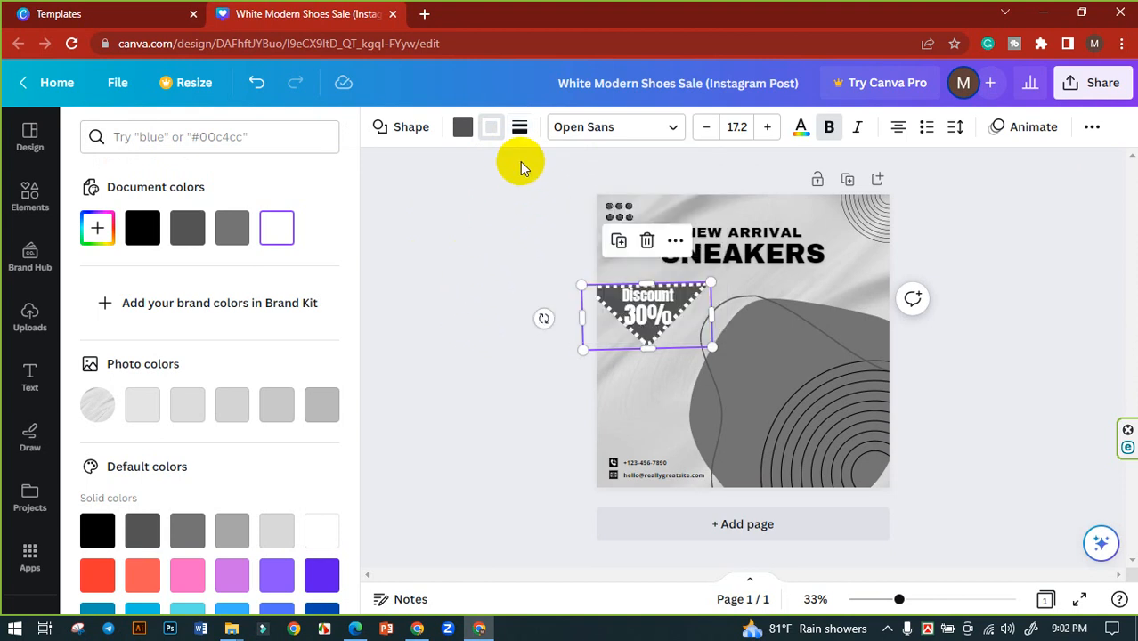
# - Try rounding the triangle's corners, return the rounding to 0 and switch its border to short dashes
pyautogui.click(525, 131)
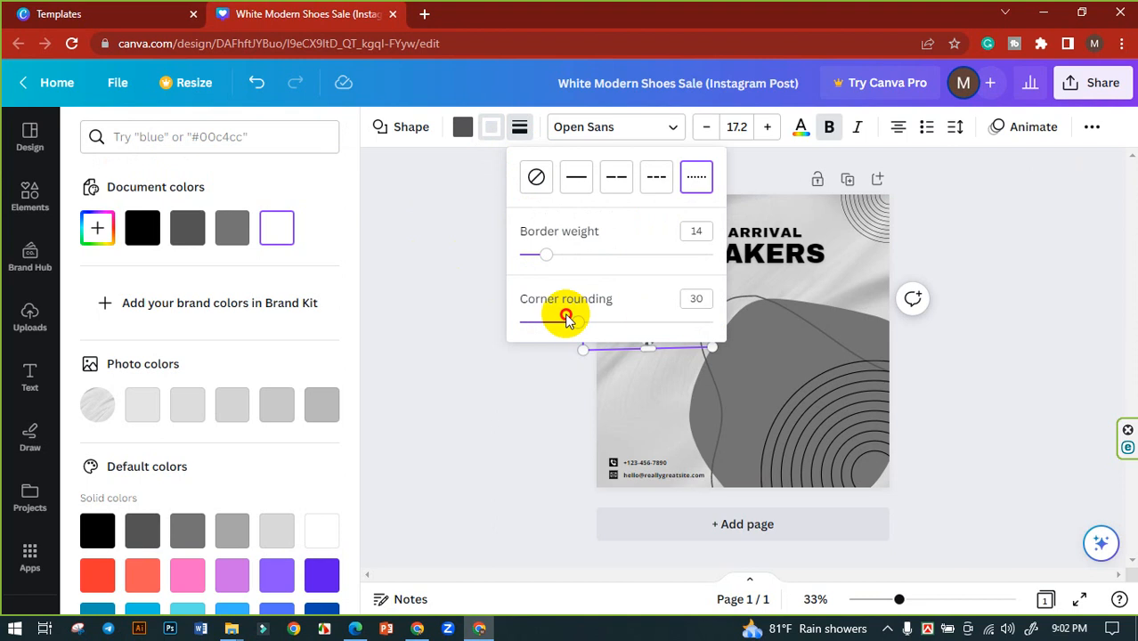
pyautogui.moveTo(563, 317); pyautogui.dragTo(450, 324)
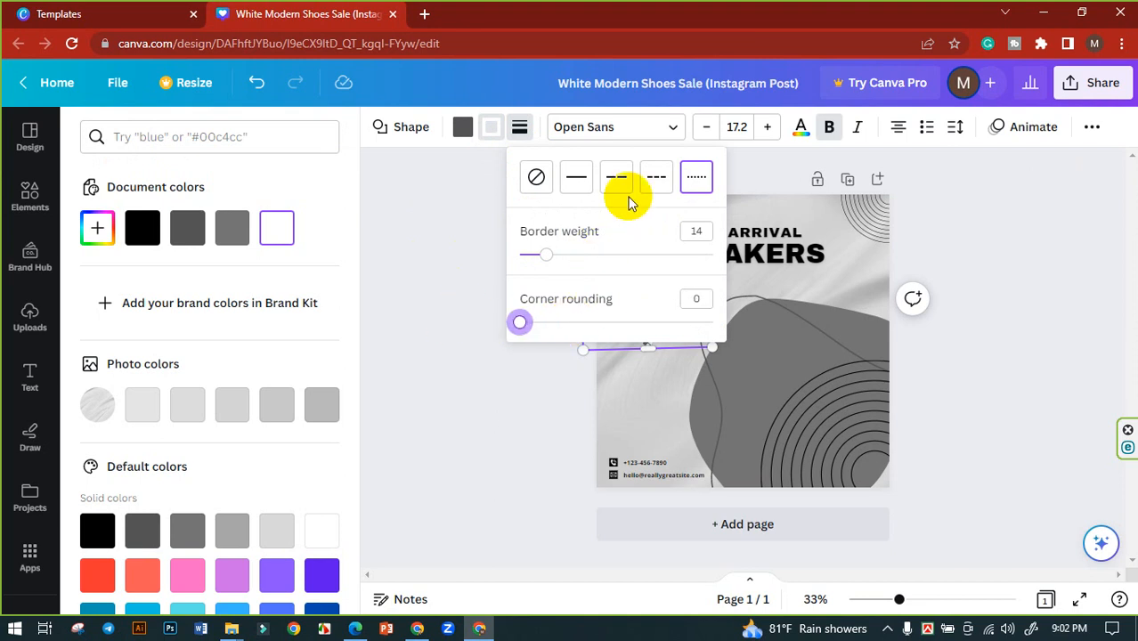
pyautogui.click(657, 181)
pyautogui.click(464, 240)
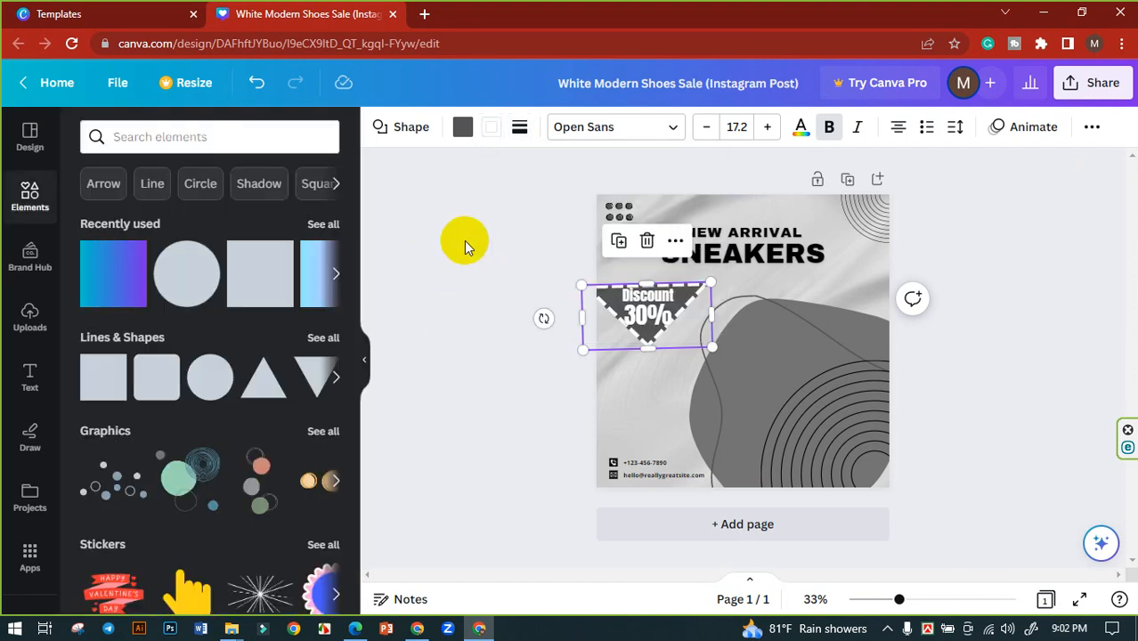
# - Make the triangle's border solid again and reduce its weight to about 6
pyautogui.click(688, 290)
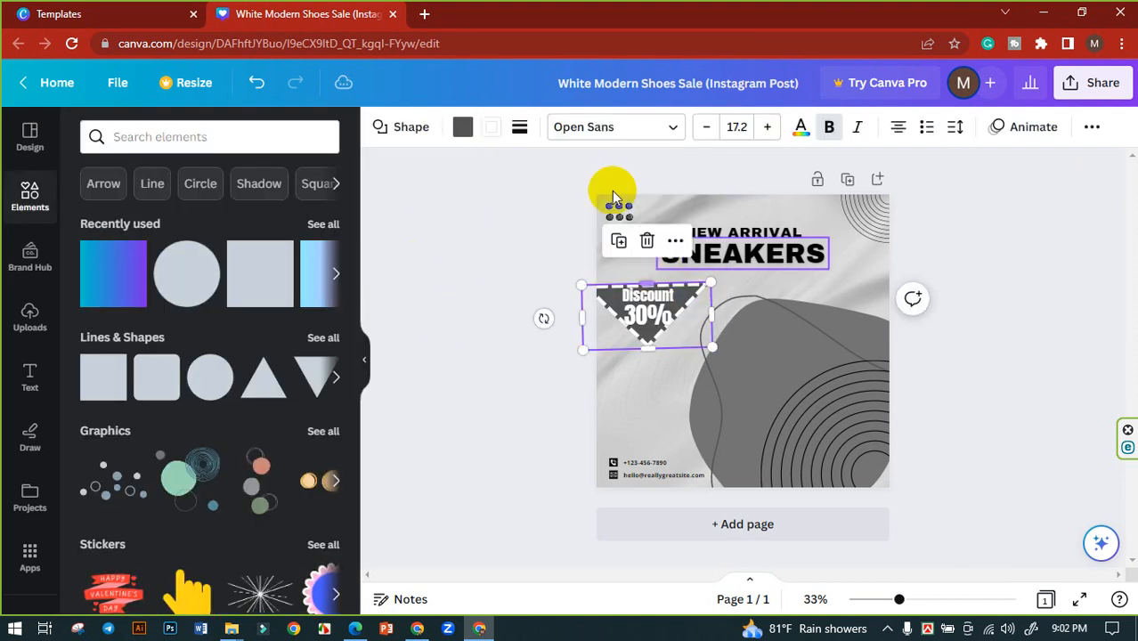
pyautogui.click(521, 132)
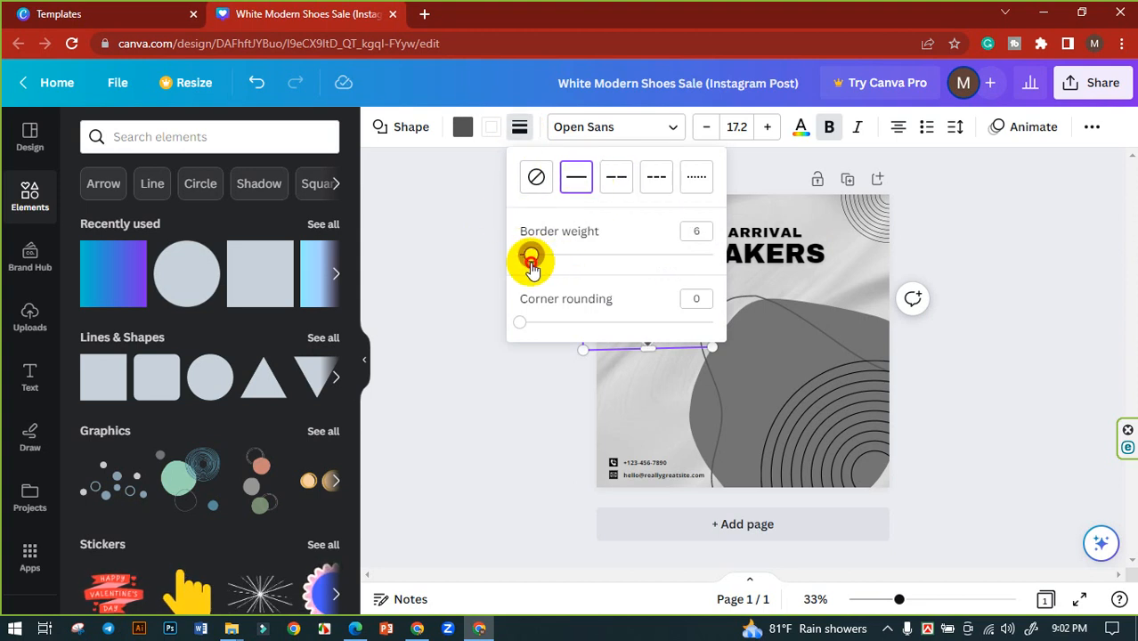
pyautogui.click(464, 266)
pyautogui.click(505, 261)
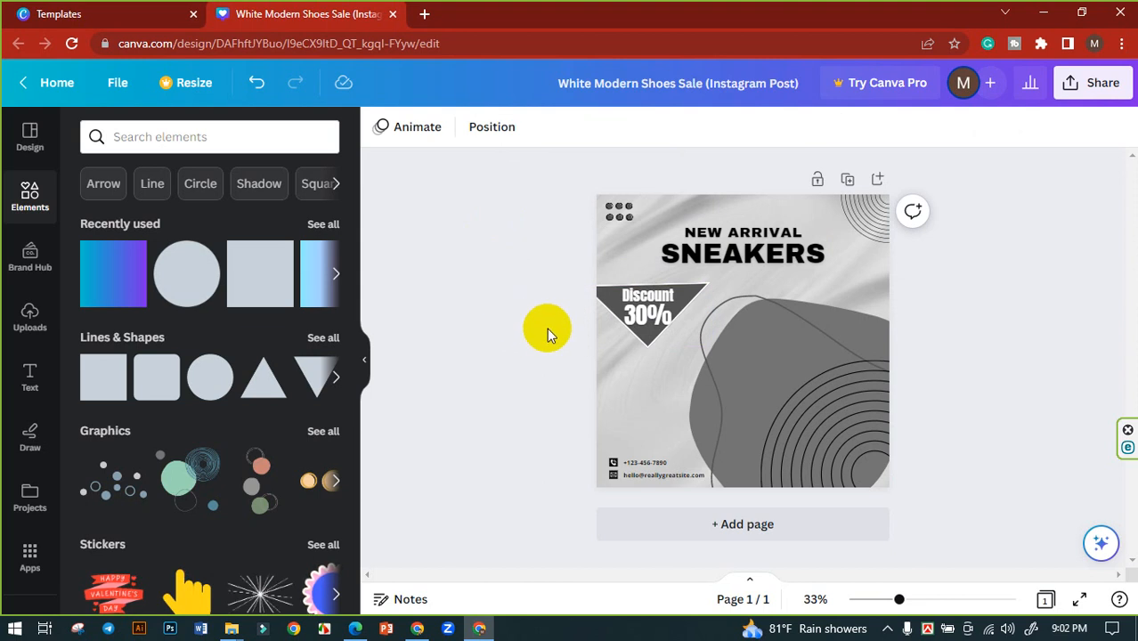
# - Shrink the Discount and 30% texts slightly together and center them on the triangle
pyautogui.click(670, 319)
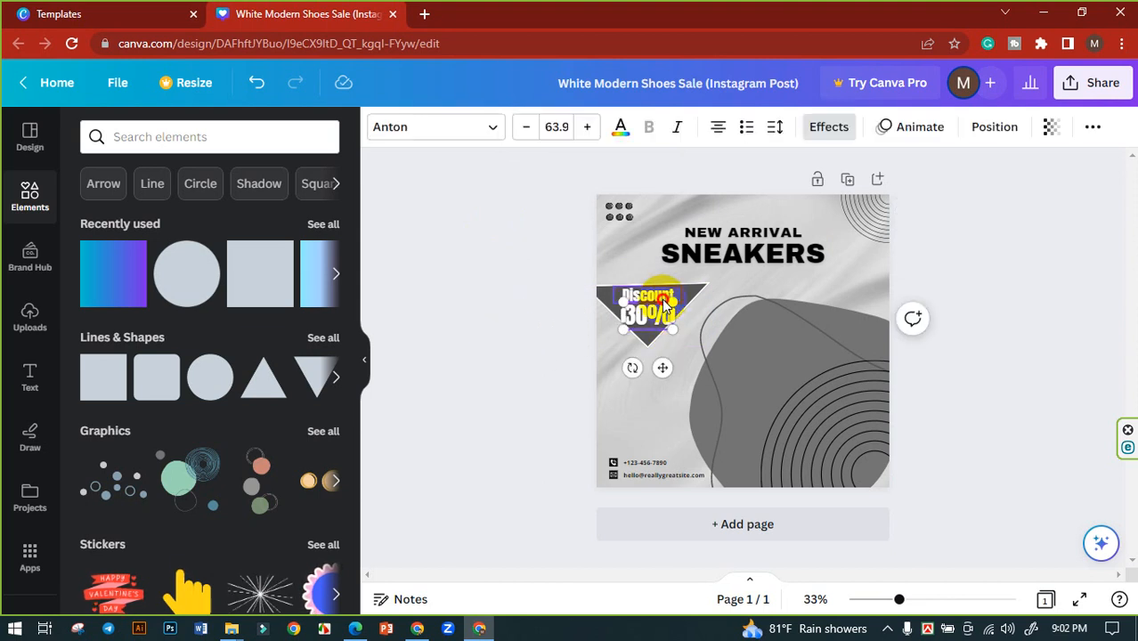
pyautogui.keyDown('shift'); pyautogui.click(664, 306); pyautogui.keyUp('shift')
pyautogui.moveTo(686, 331); pyautogui.dragTo(682, 330)
pyautogui.click(521, 307)
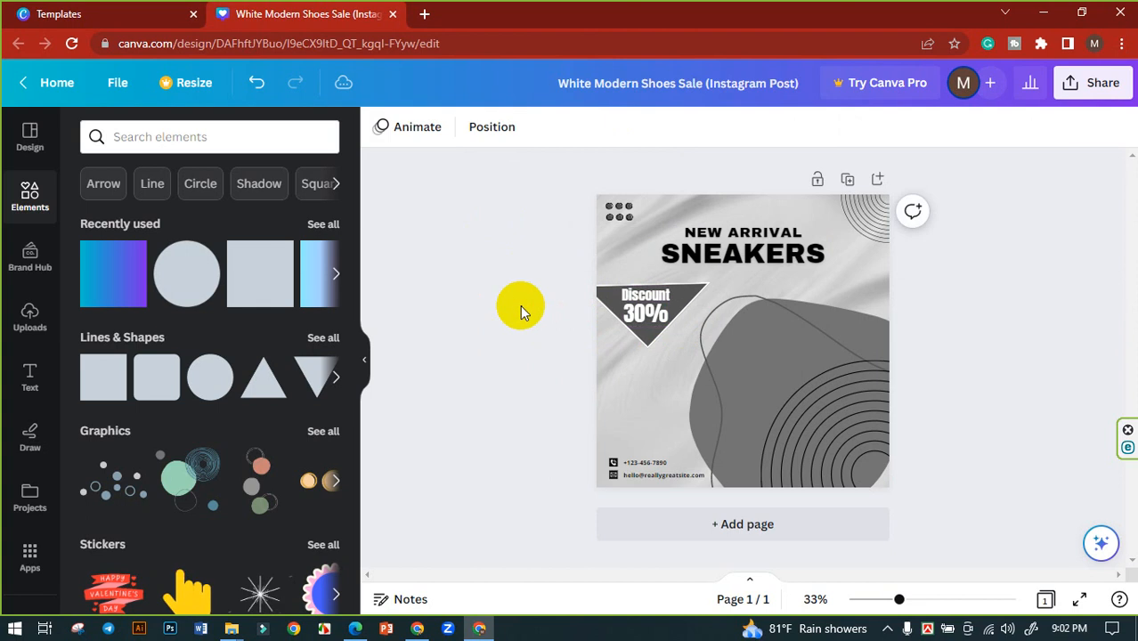
pyautogui.click(650, 310)
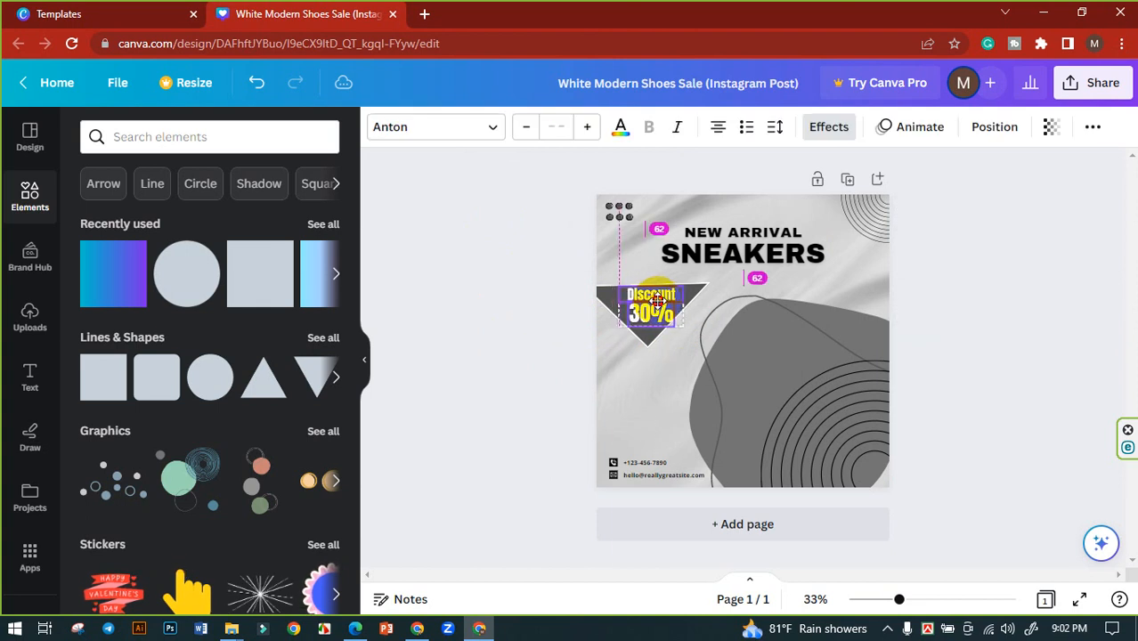
pyautogui.click(526, 317)
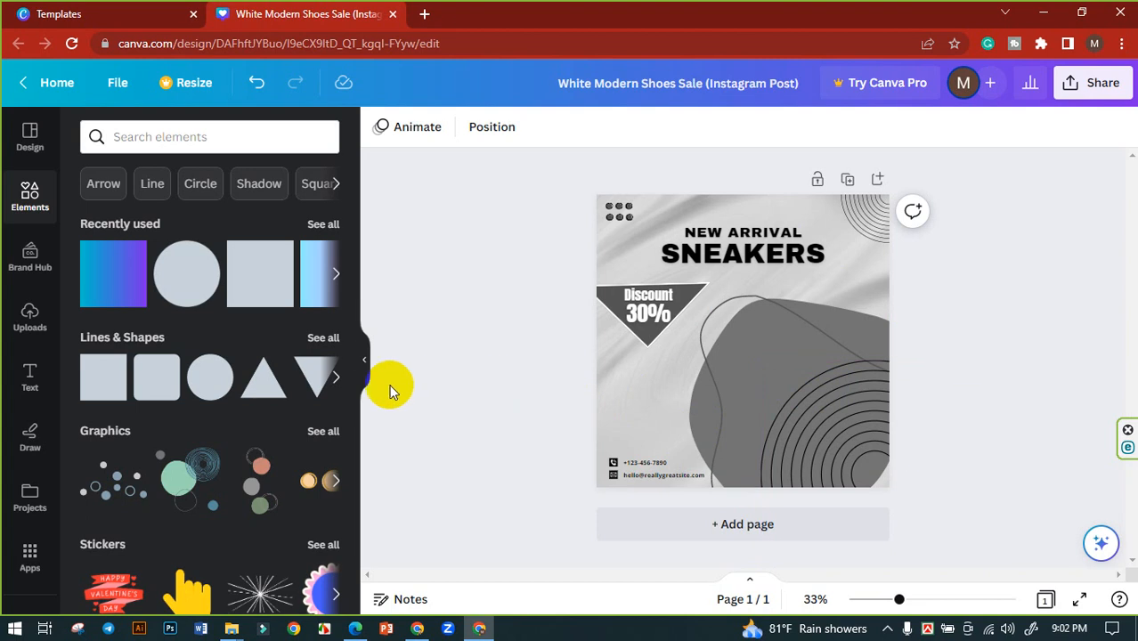
# - Upload the shoe image pngwing.com (3).png from Downloads and place it over the grey blob shape
pyautogui.click(35, 317)
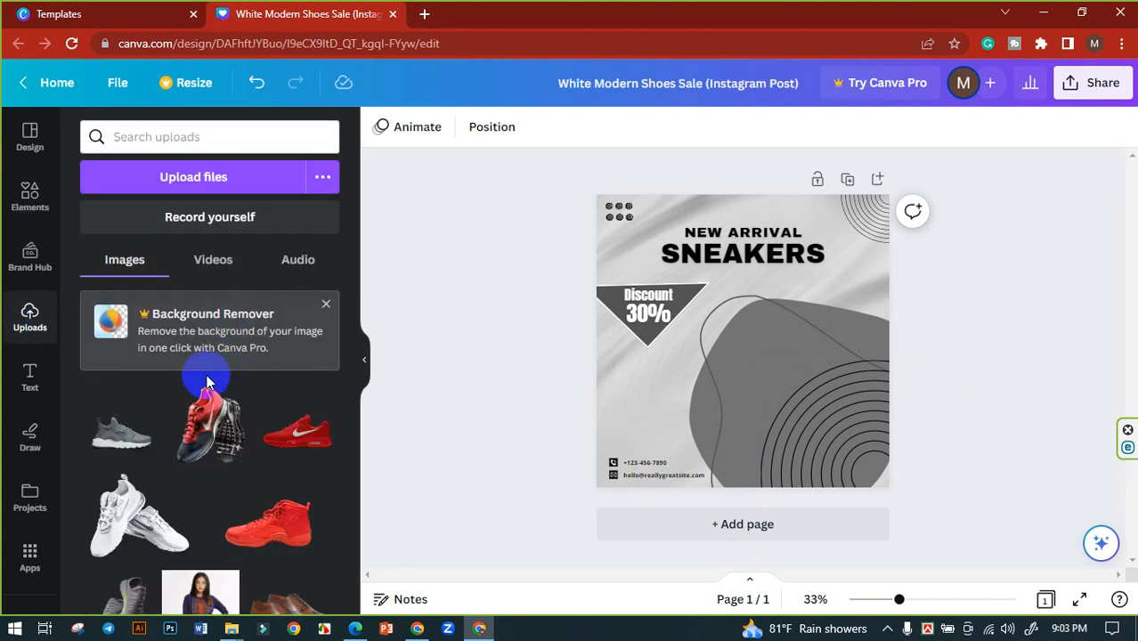
pyautogui.click(203, 180)
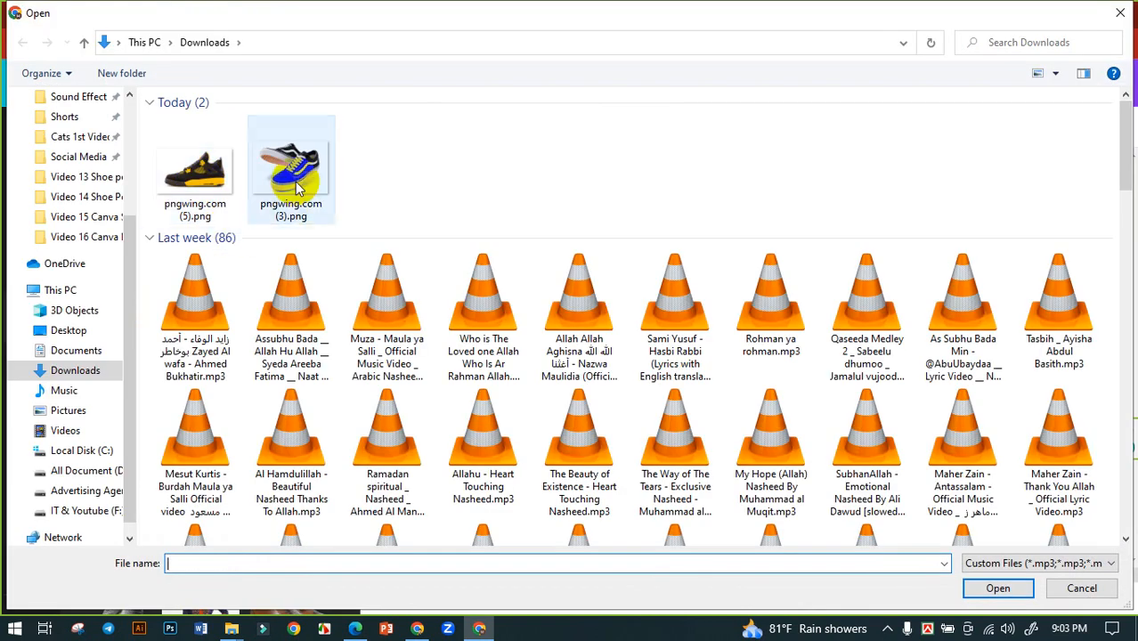
pyautogui.click(291, 174)
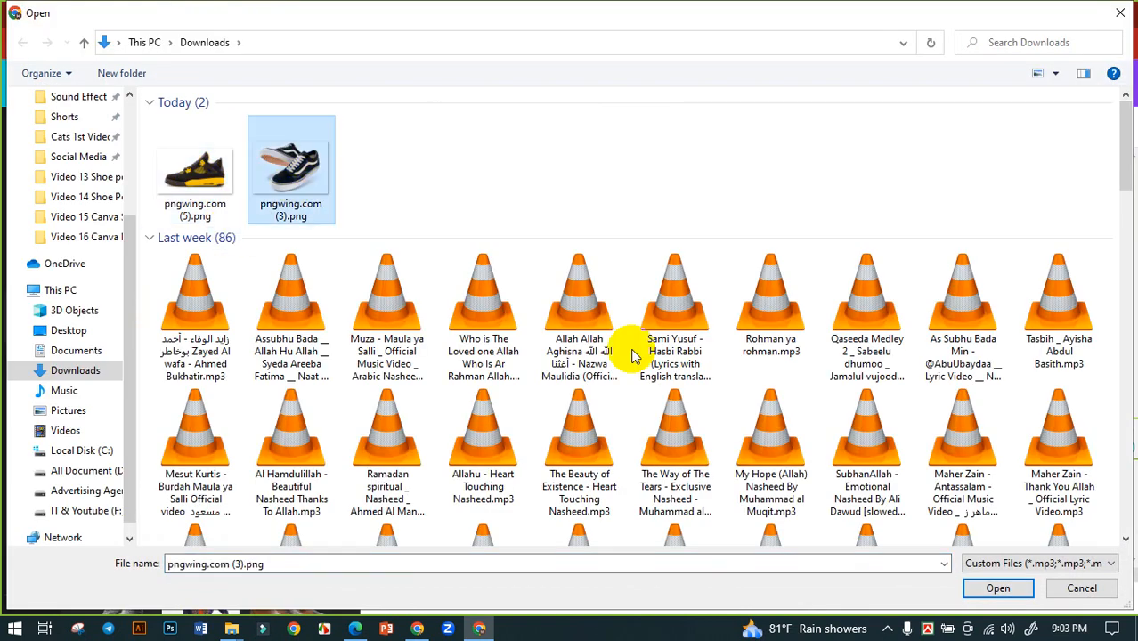
pyautogui.click(997, 588)
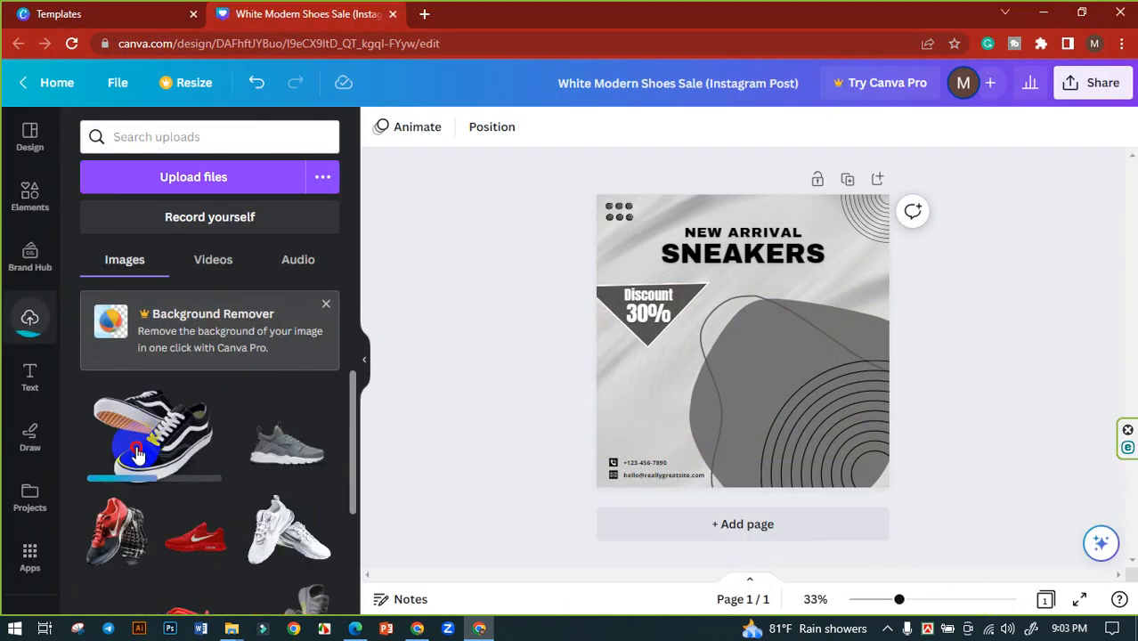
pyautogui.moveTo(135, 454); pyautogui.dragTo(772, 397)
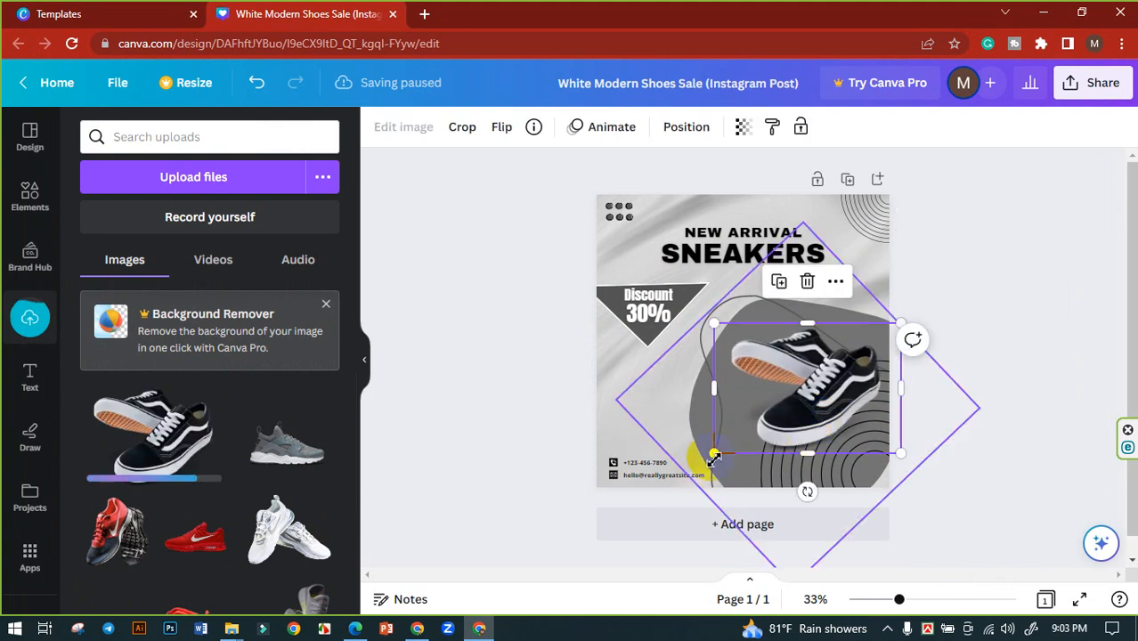
# - Enlarge the black shoe image to span most of the page width below the headline and nudge it slightly down
pyautogui.moveTo(715, 456); pyautogui.dragTo(764, 409)
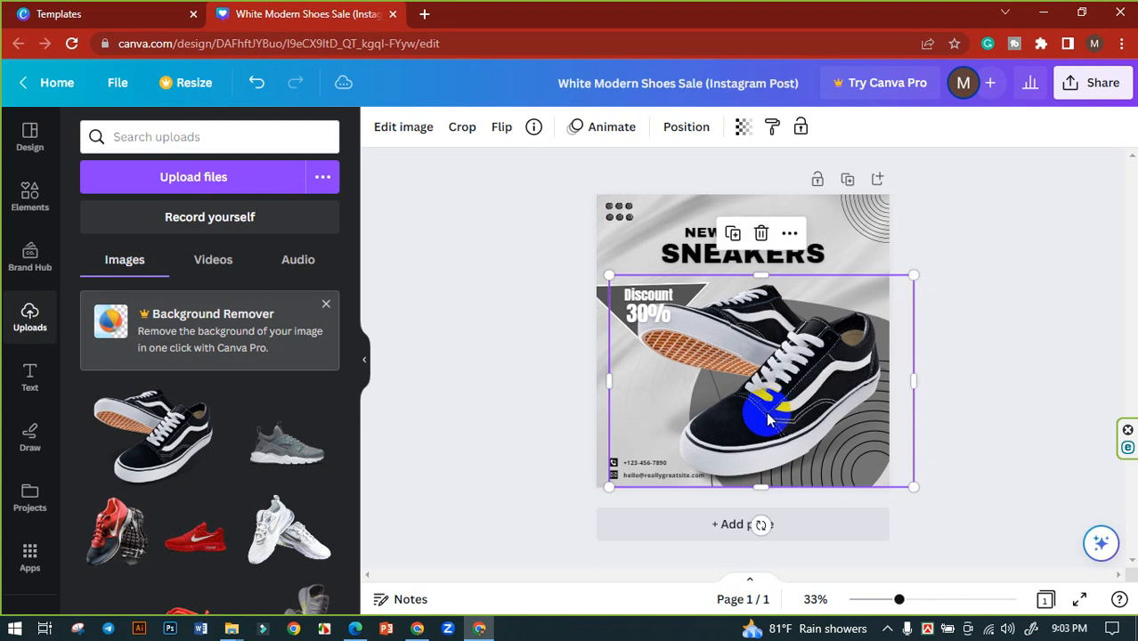
pyautogui.click(984, 365)
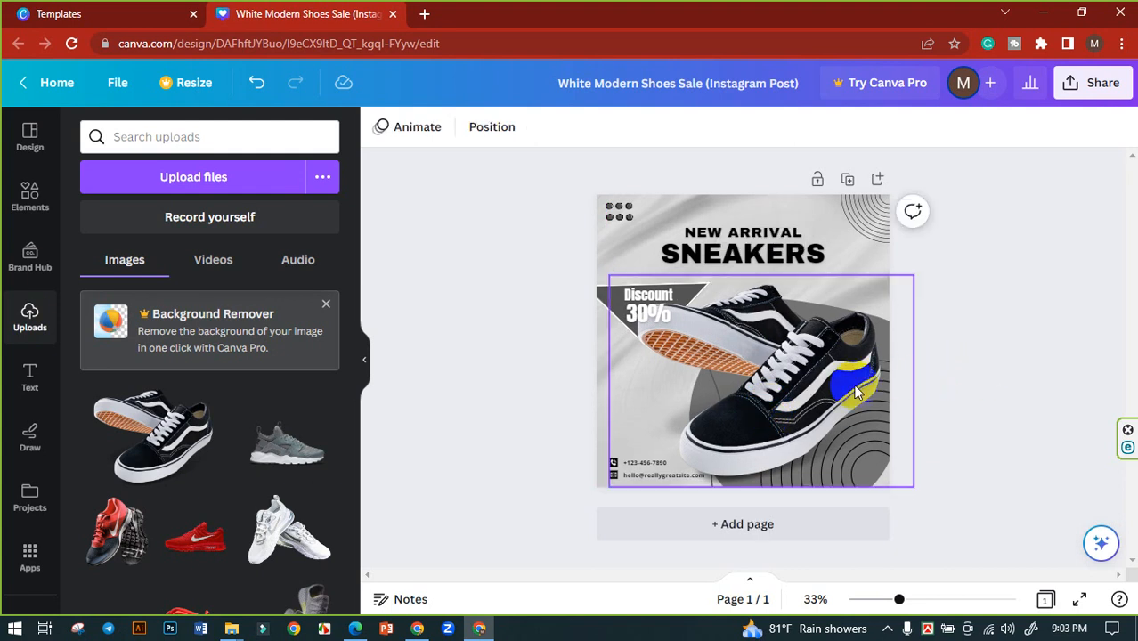
pyautogui.click(855, 409)
pyautogui.moveTo(855, 410); pyautogui.dragTo(845, 415)
pyautogui.click(1036, 406)
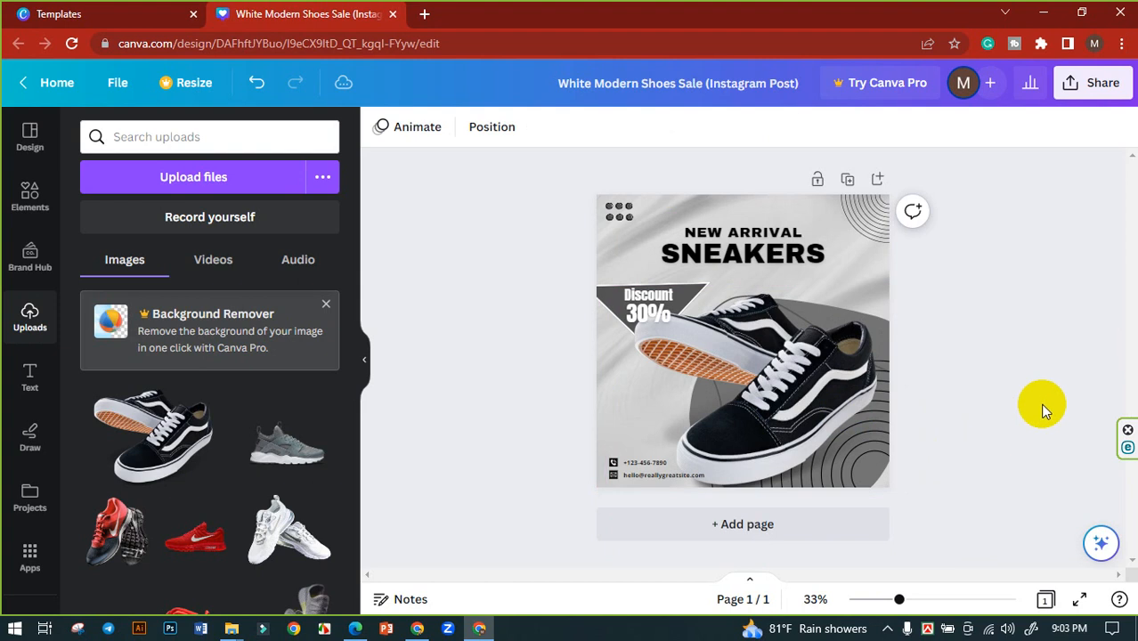
# - Lock the black shoe image in place
pyautogui.click(804, 402)
pyautogui.rightClick(804, 401)
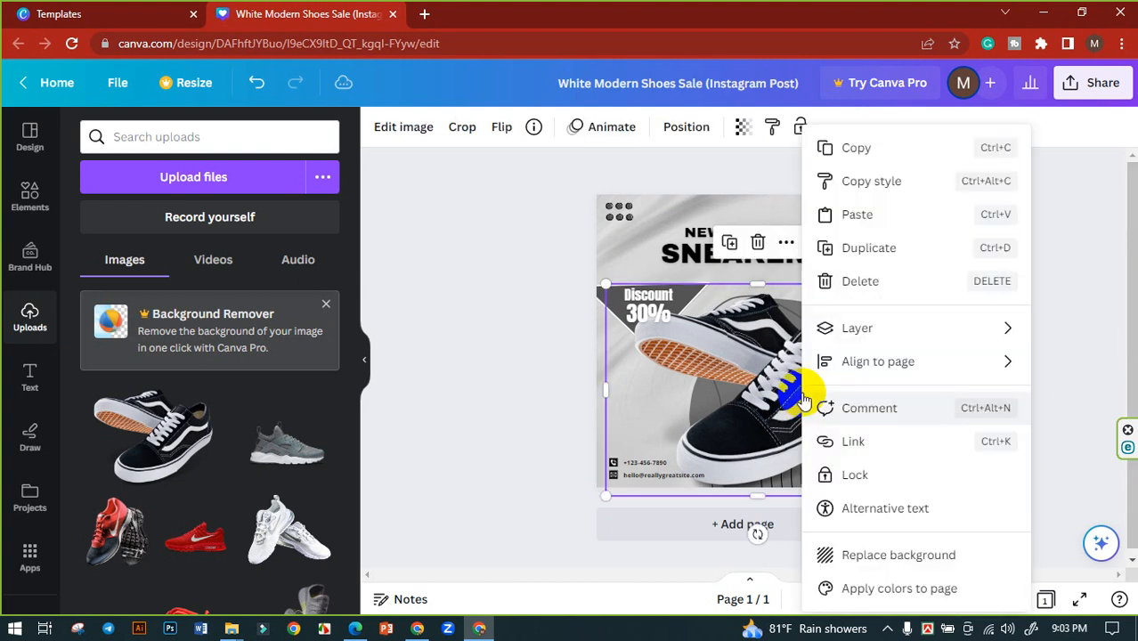
pyautogui.click(855, 478)
pyautogui.click(988, 417)
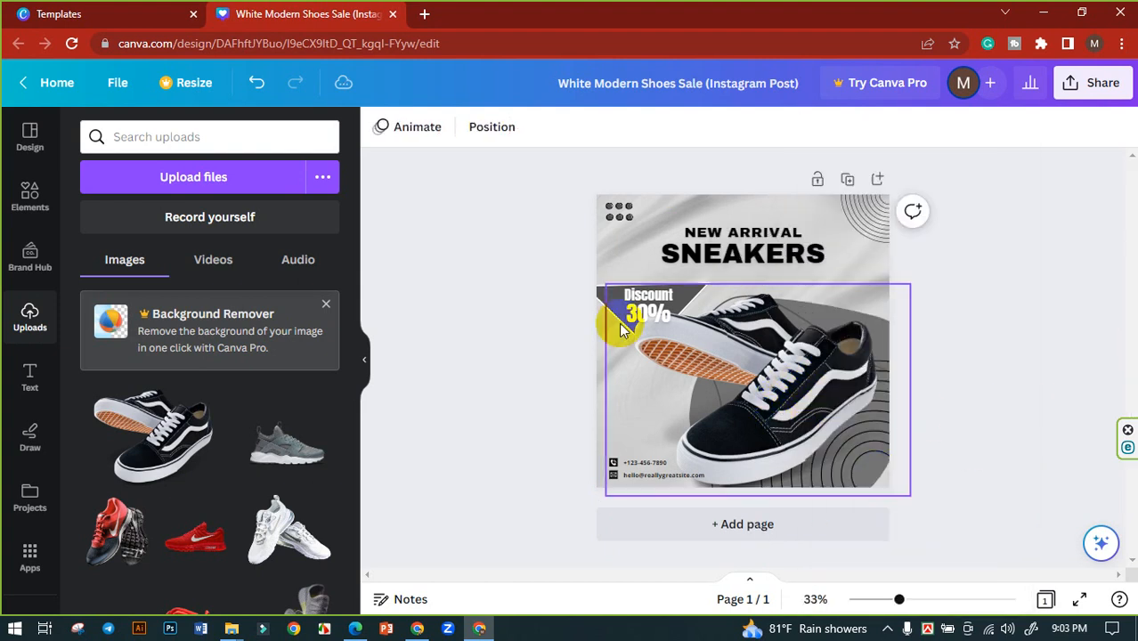
# - Move the triangle together with the Discount 30% text below the shoe sole, just above the contact details
pyautogui.moveTo(905, 604); pyautogui.dragTo(918, 606)
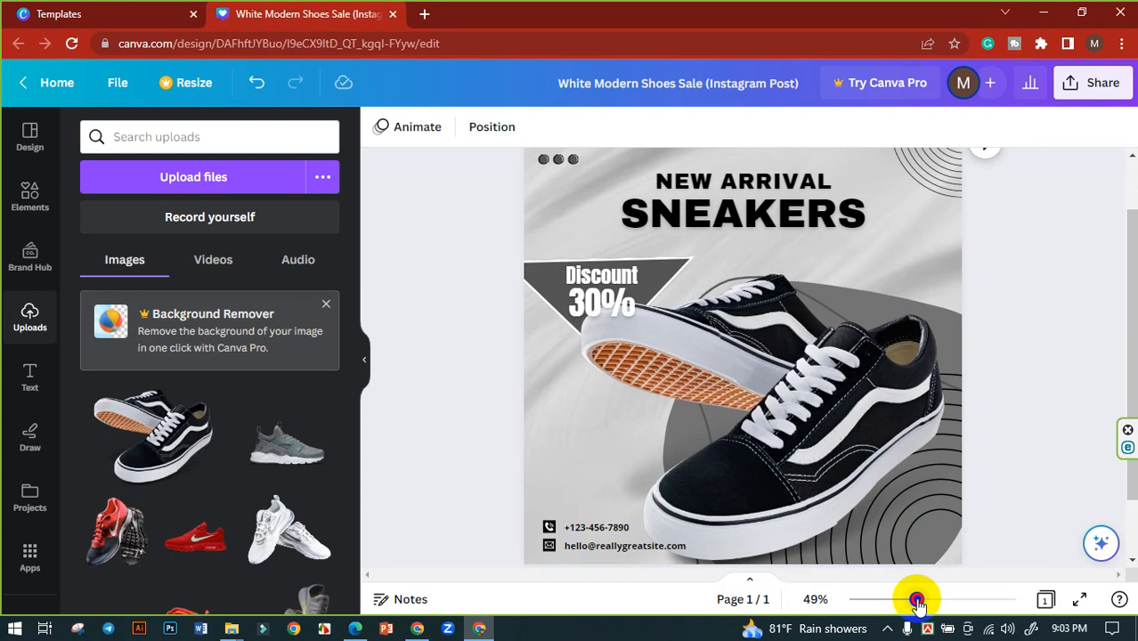
pyautogui.moveTo(541, 231); pyautogui.dragTo(602, 267)
pyautogui.moveTo(686, 330); pyautogui.dragTo(631, 302)
pyautogui.moveTo(595, 266); pyautogui.dragTo(622, 439)
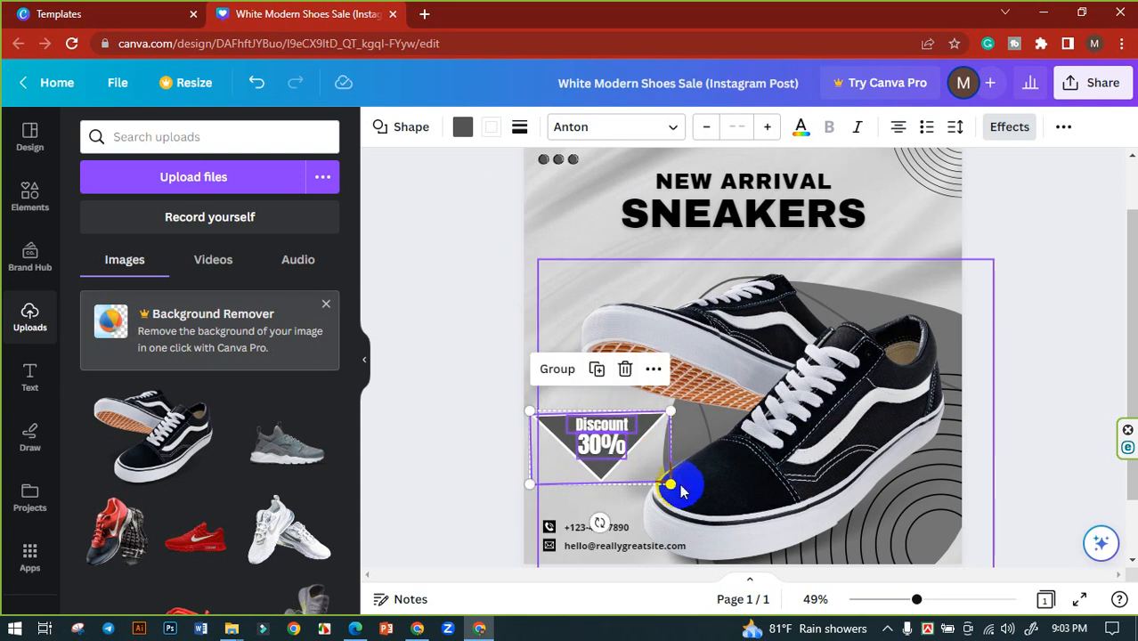
# - Enlarge the triangle and discount text together and shift them to the page's left edge beside the shoe toe
pyautogui.moveTo(670, 483); pyautogui.dragTo(701, 514)
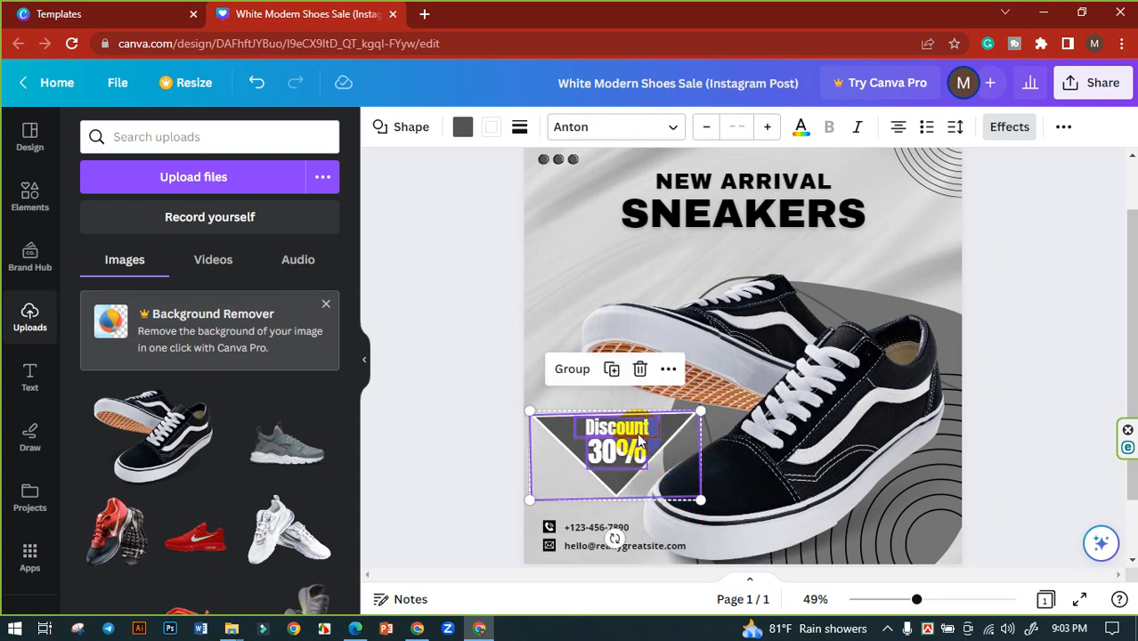
pyautogui.moveTo(634, 429); pyautogui.dragTo(620, 427)
pyautogui.moveTo(678, 491)
pyautogui.mouseDown()
pyautogui.moveTo(699, 509)
pyautogui.moveTo(692, 499)
pyautogui.mouseUp()
pyautogui.moveTo(642, 443); pyautogui.dragTo(630, 440)
pyautogui.click(479, 401)
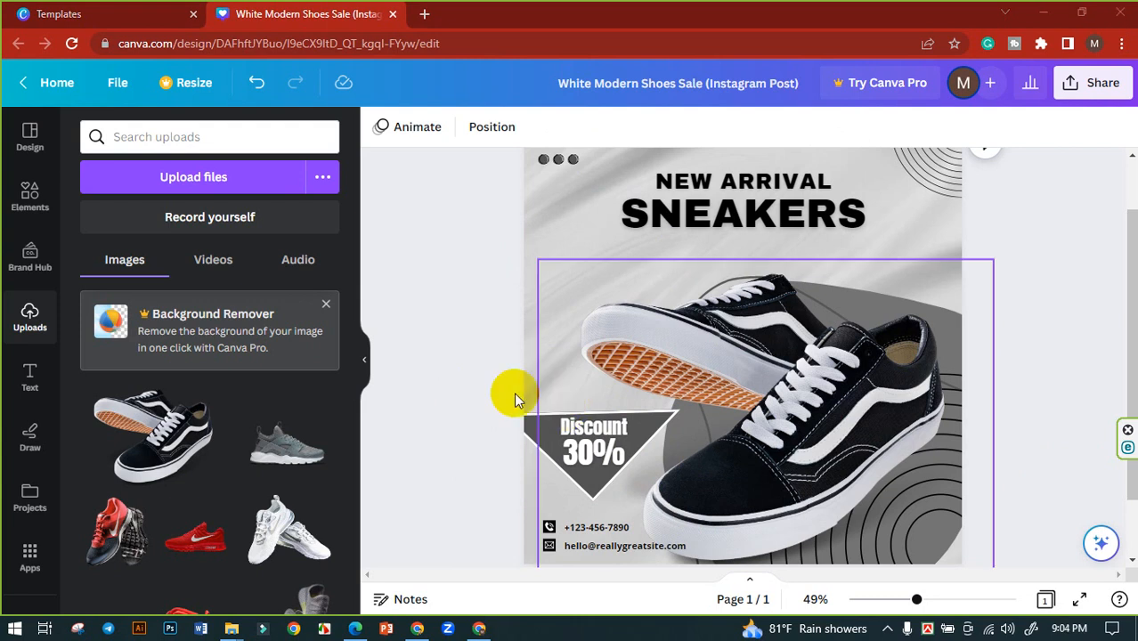
# - Delete the triangle behind the Discount 30% text and open the elements library
pyautogui.moveTo(532, 405); pyautogui.dragTo(473, 508)
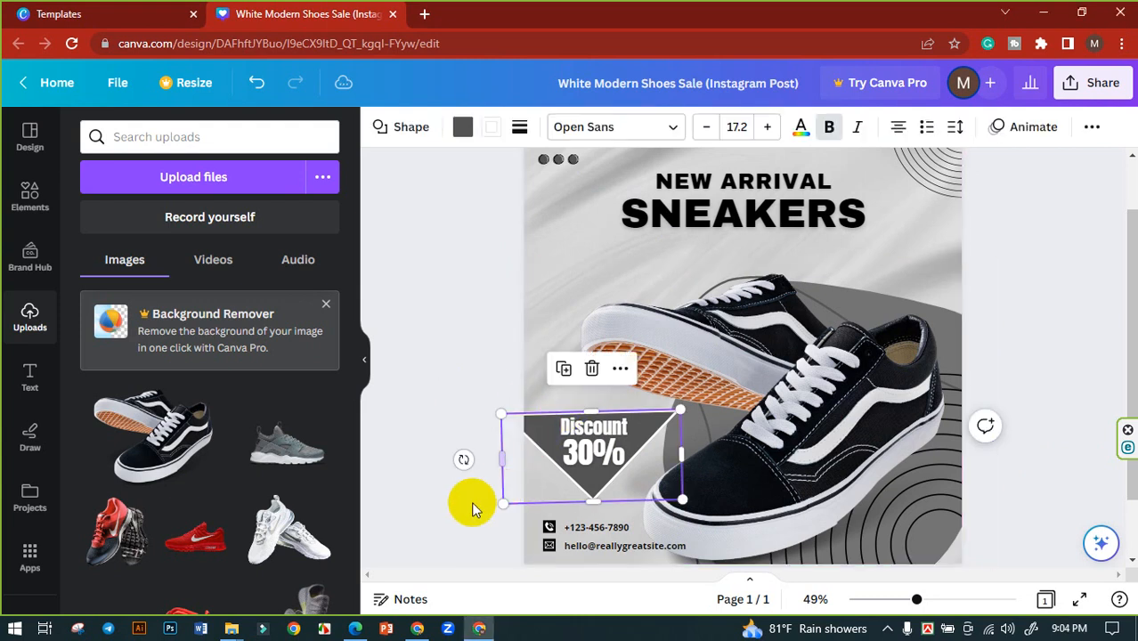
pyautogui.press('Delete')
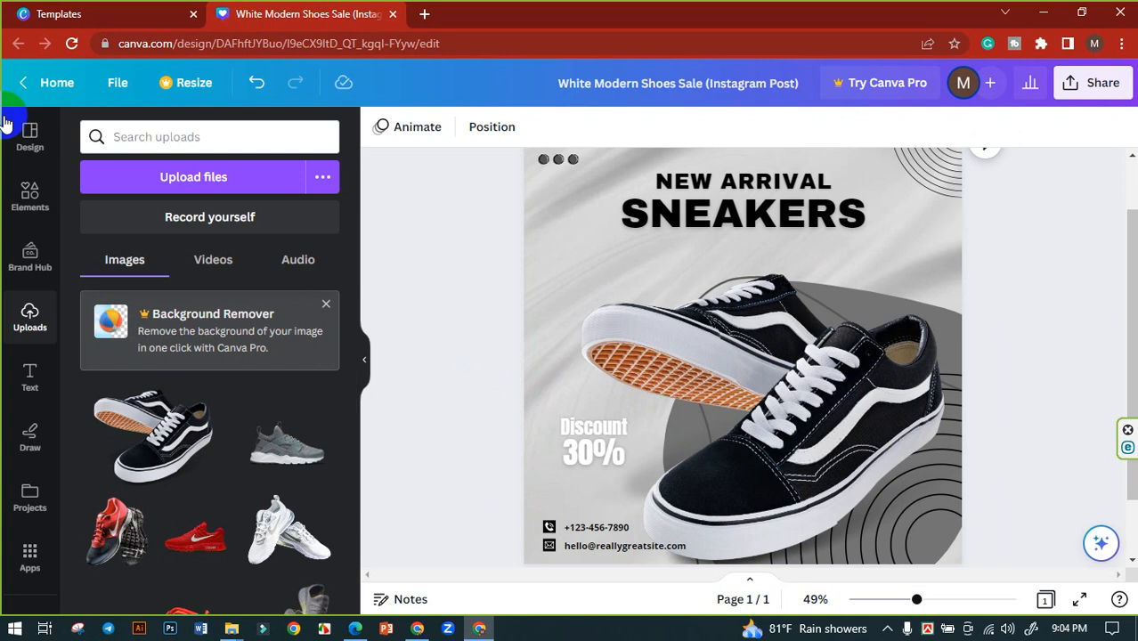
pyautogui.click(32, 211)
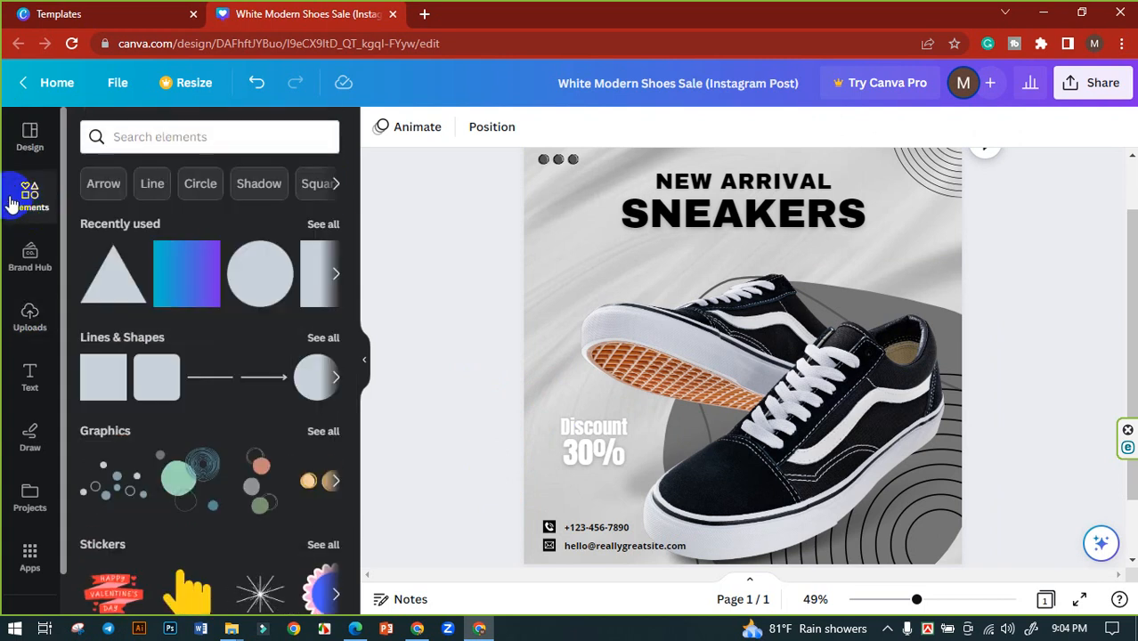
# - Search the elements library for discount and look through the full set of matching graphics
pyautogui.click(182, 137)
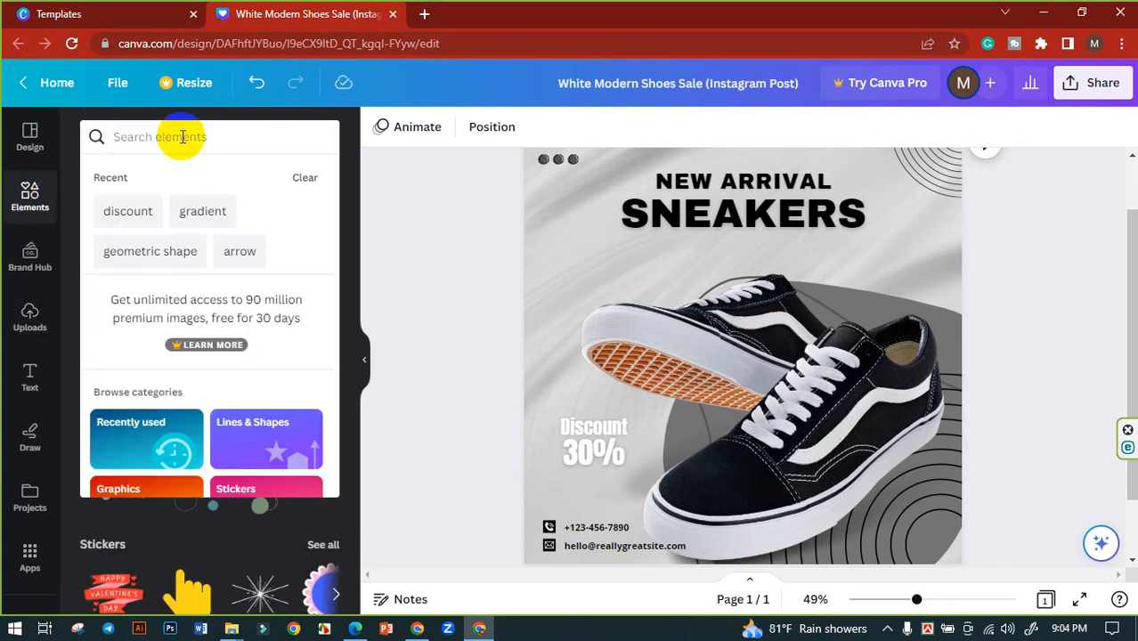
pyautogui.write('dis')
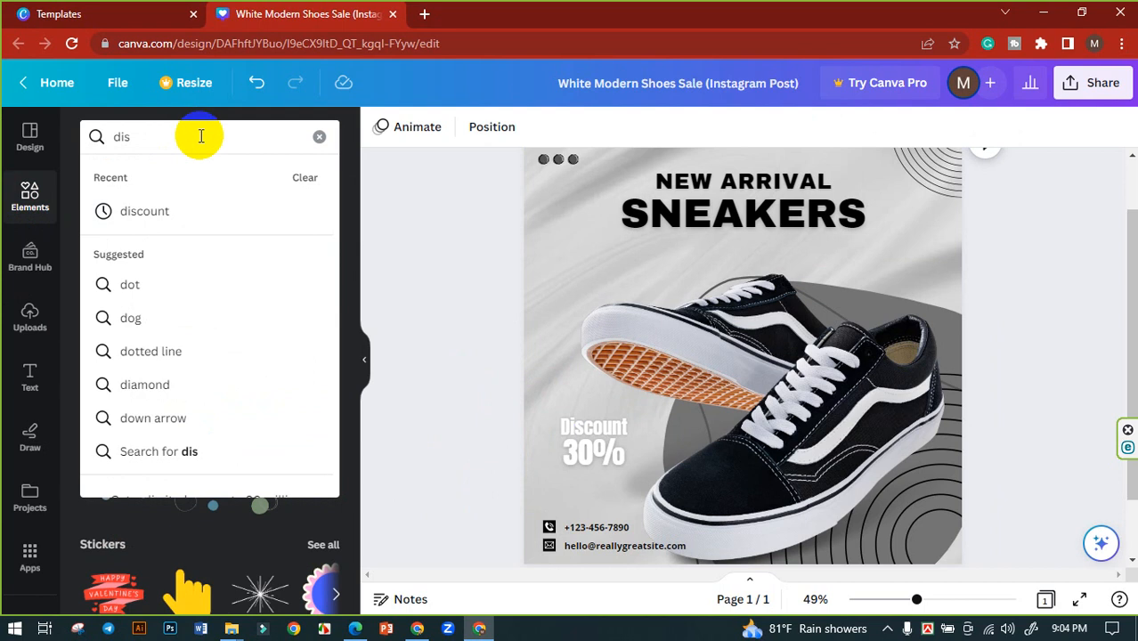
pyautogui.click(160, 211)
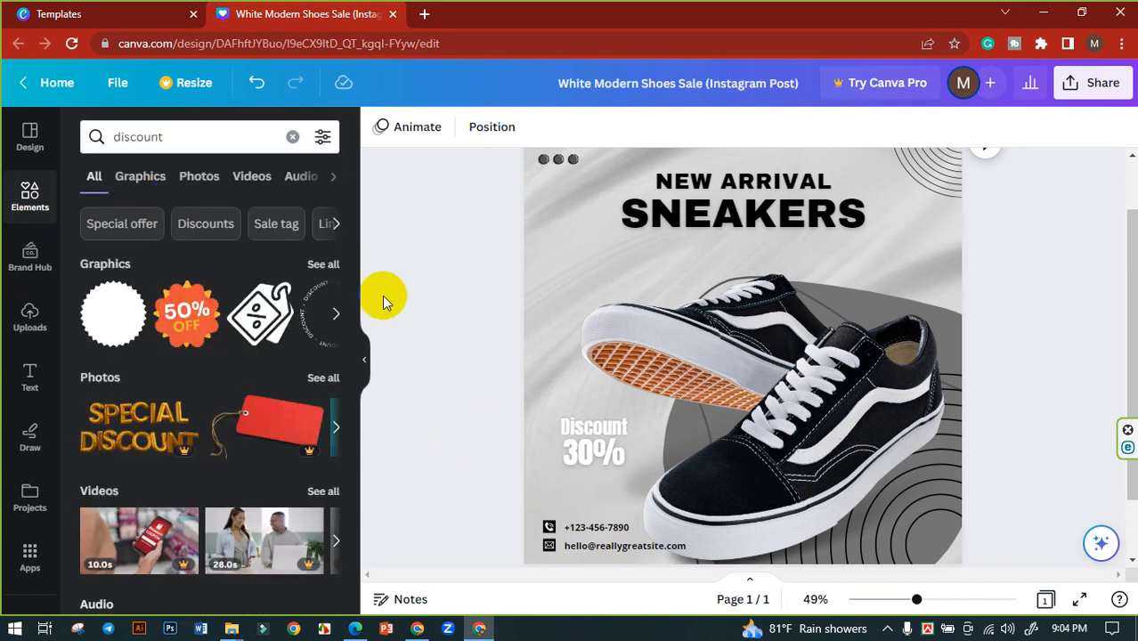
pyautogui.click(343, 269)
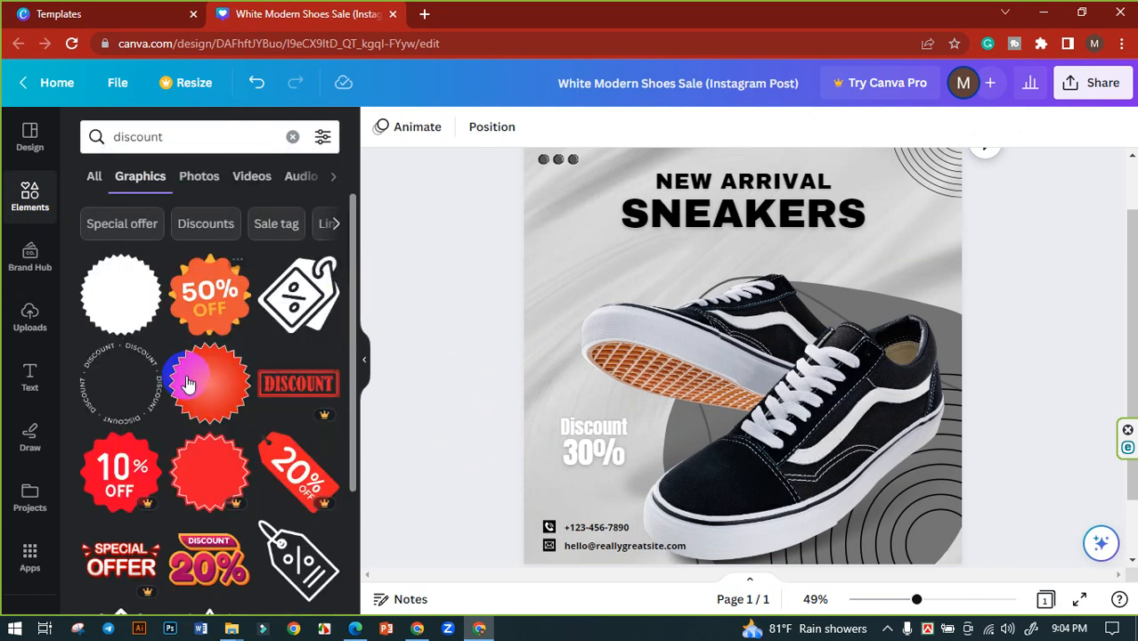
pyautogui.scroll(-2, 259, 410)
pyautogui.scroll(-5, 287, 335)
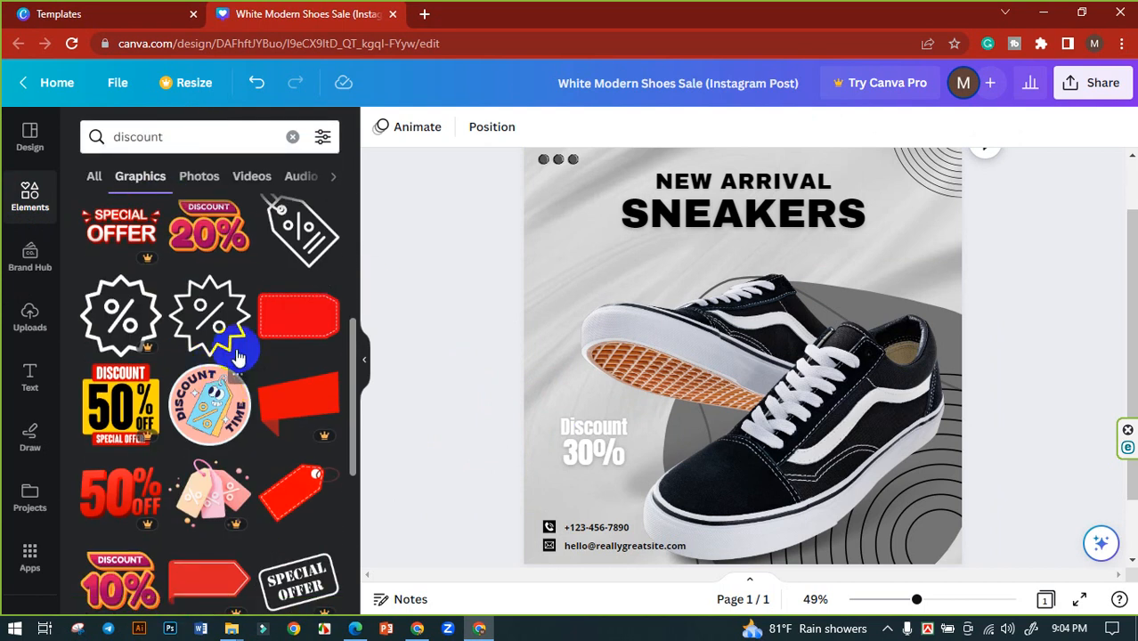
pyautogui.scroll(-2, 238, 403)
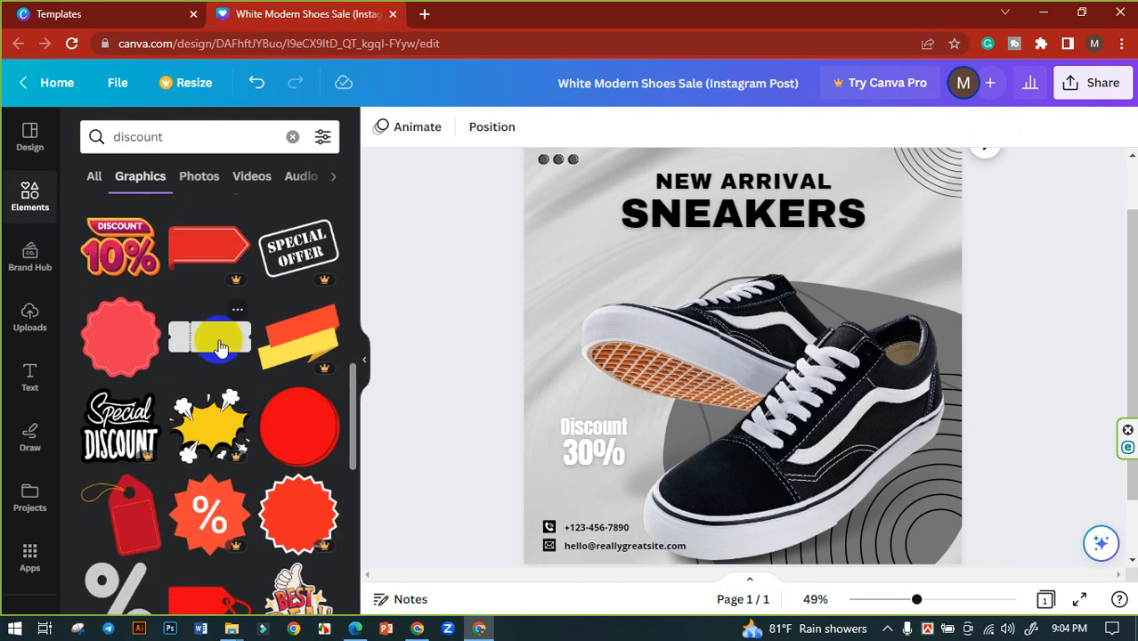
pyautogui.scroll(-2, 204, 342)
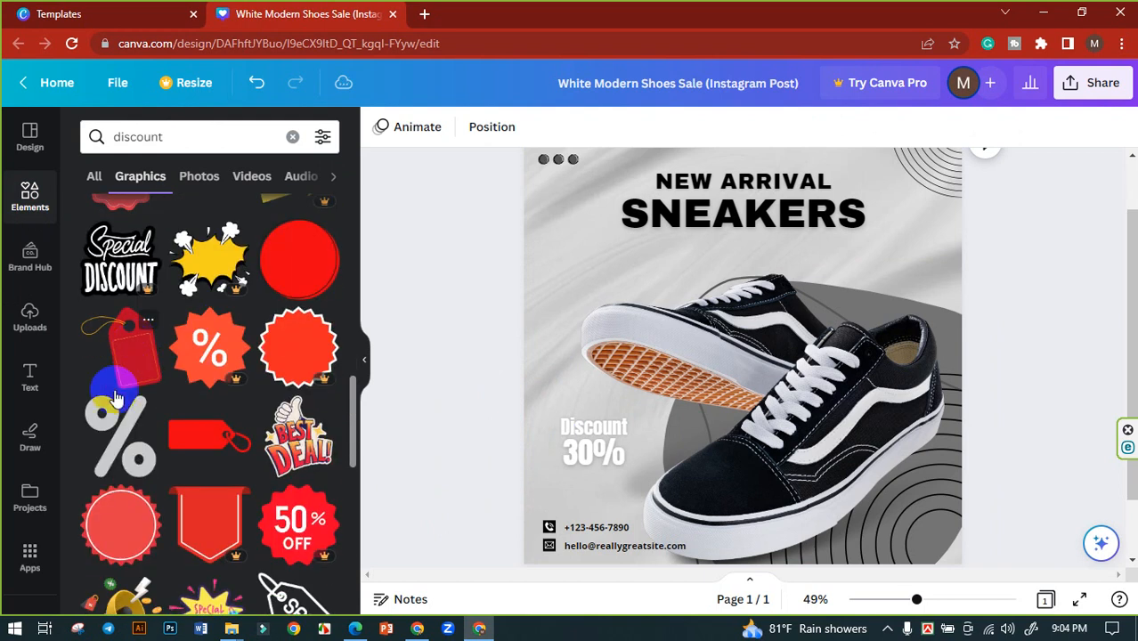
pyautogui.scroll(-3, 203, 442)
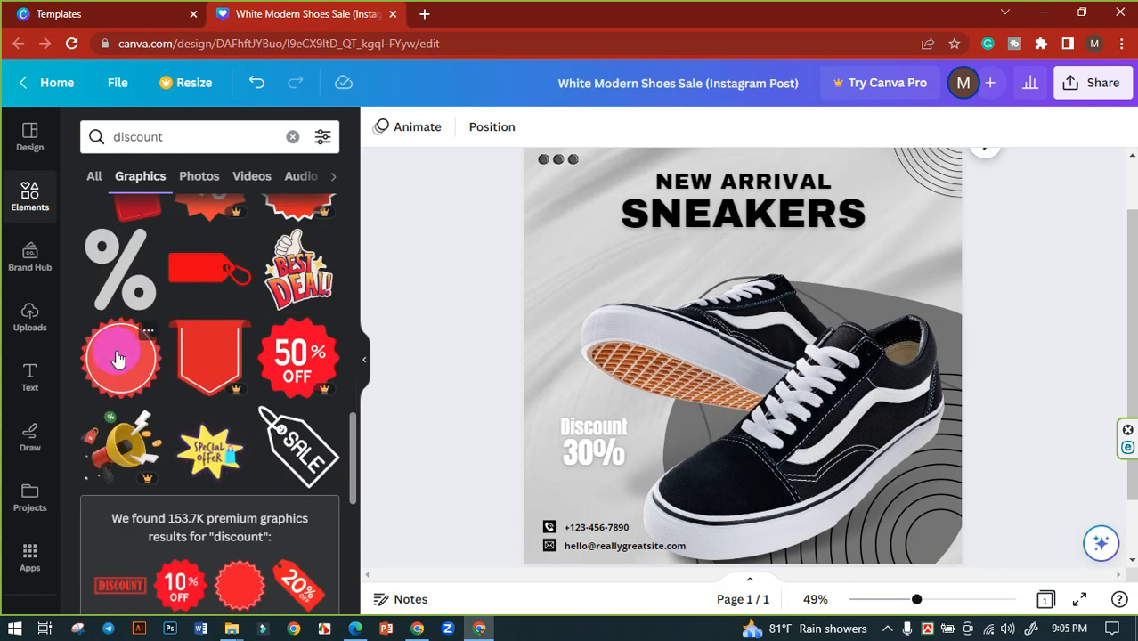
pyautogui.scroll(-5, 214, 347)
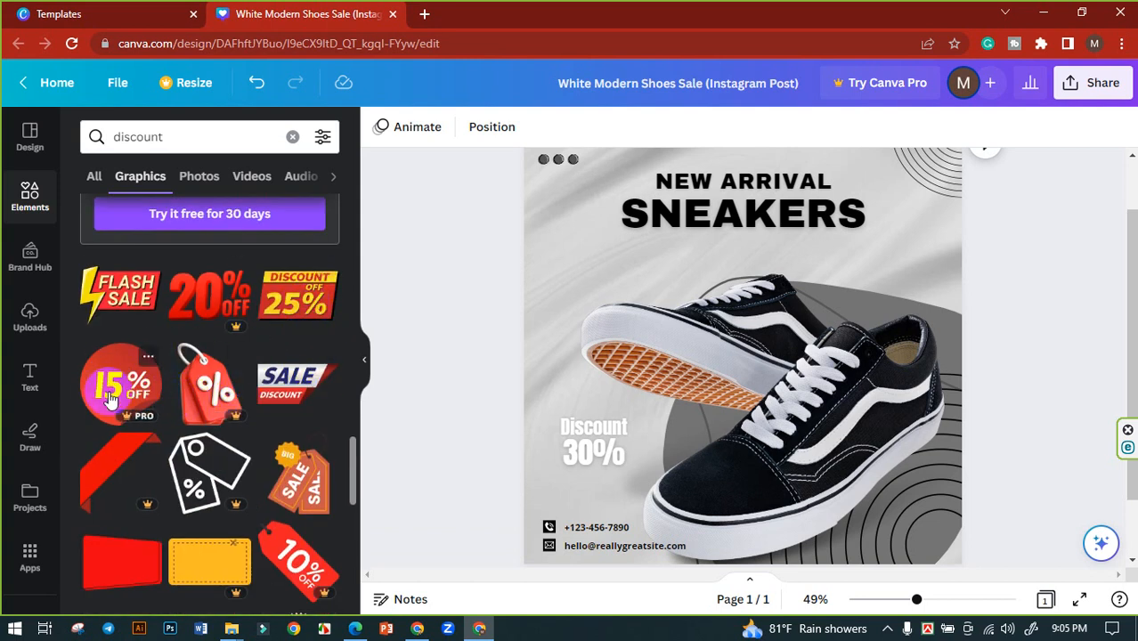
# - Try the Discount Off 25% banner over the Discount 30% text at a reduced size, and delete it
pyautogui.moveTo(292, 308); pyautogui.dragTo(570, 463)
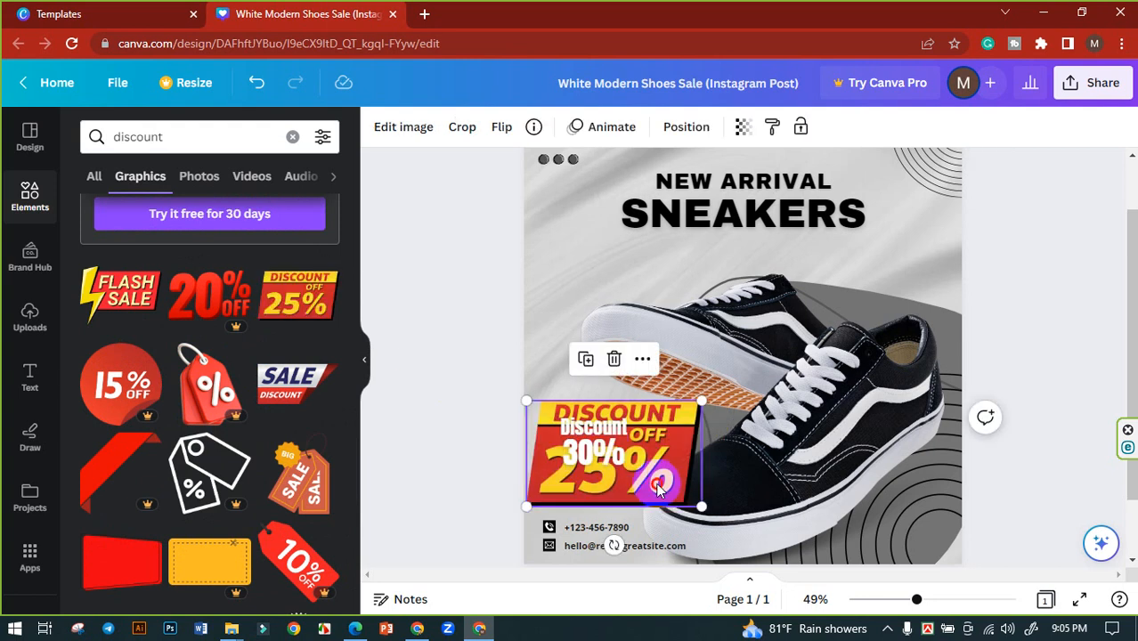
pyautogui.moveTo(701, 505); pyautogui.dragTo(664, 499)
pyautogui.moveTo(546, 464)
pyautogui.mouseDown()
pyautogui.moveTo(502, 467)
pyautogui.moveTo(546, 461)
pyautogui.mouseUp()
pyautogui.rightClick(539, 454)
pyautogui.click(541, 439)
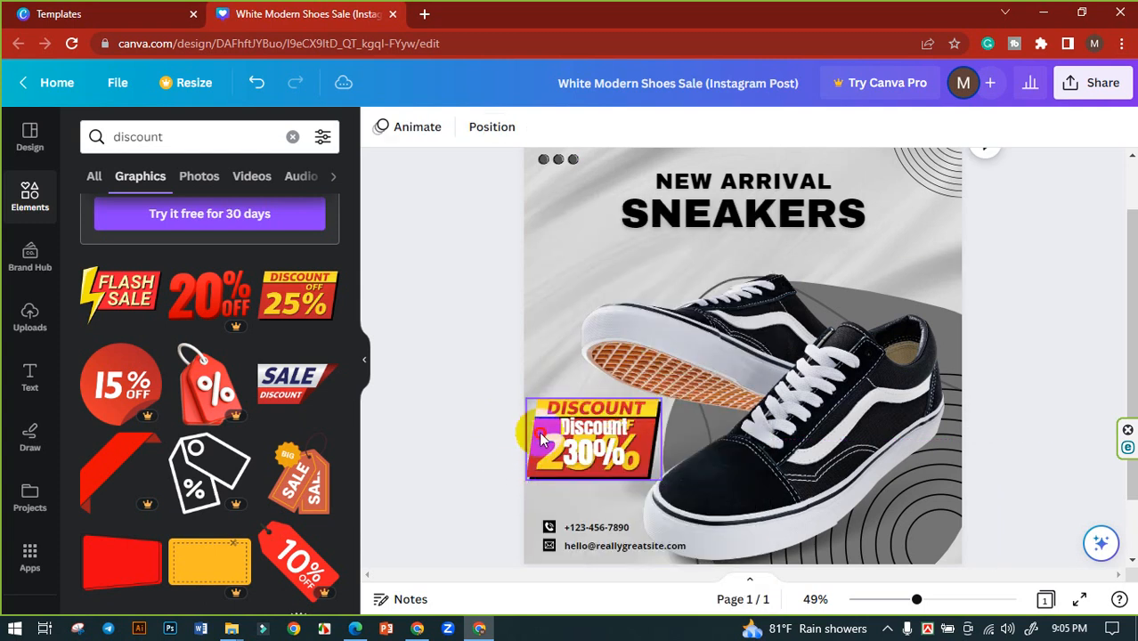
pyautogui.click(541, 437)
pyautogui.rightClick(533, 432)
pyautogui.click(491, 444)
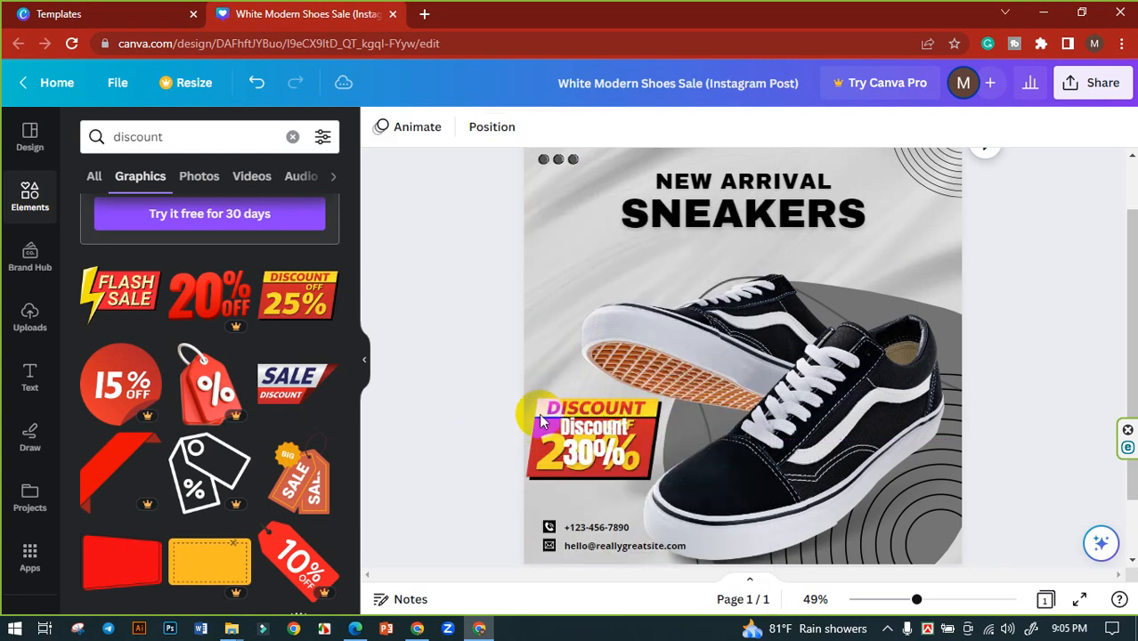
pyautogui.click(542, 421)
pyautogui.click(591, 357)
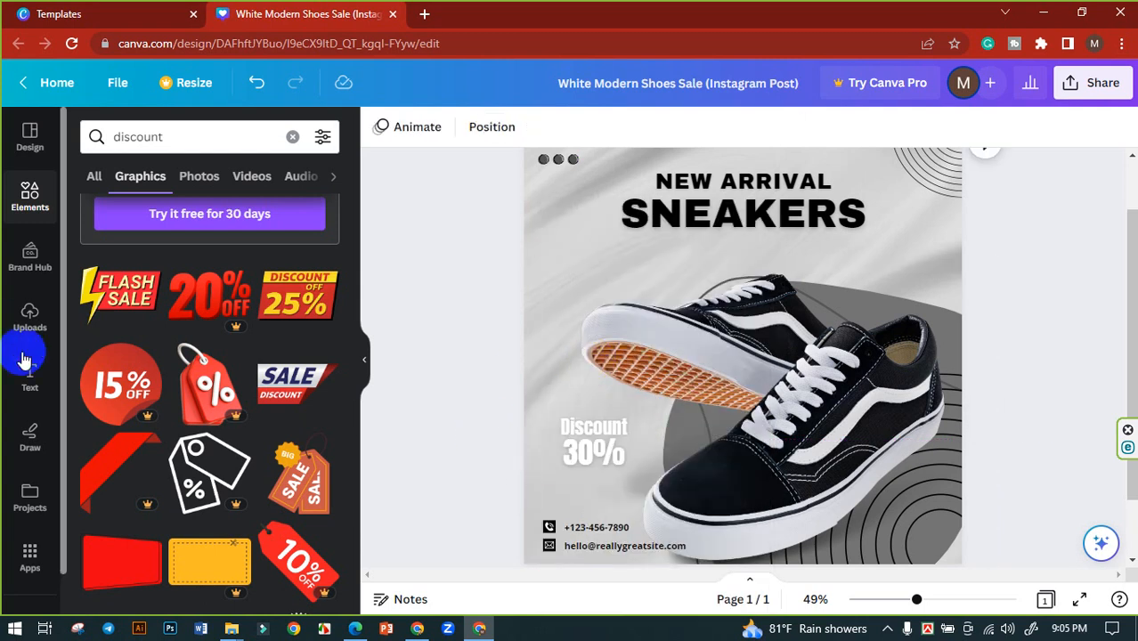
# - Examine more of the discount graphics for a suitable background for the Discount 30% text
pyautogui.scroll(-3, 216, 394)
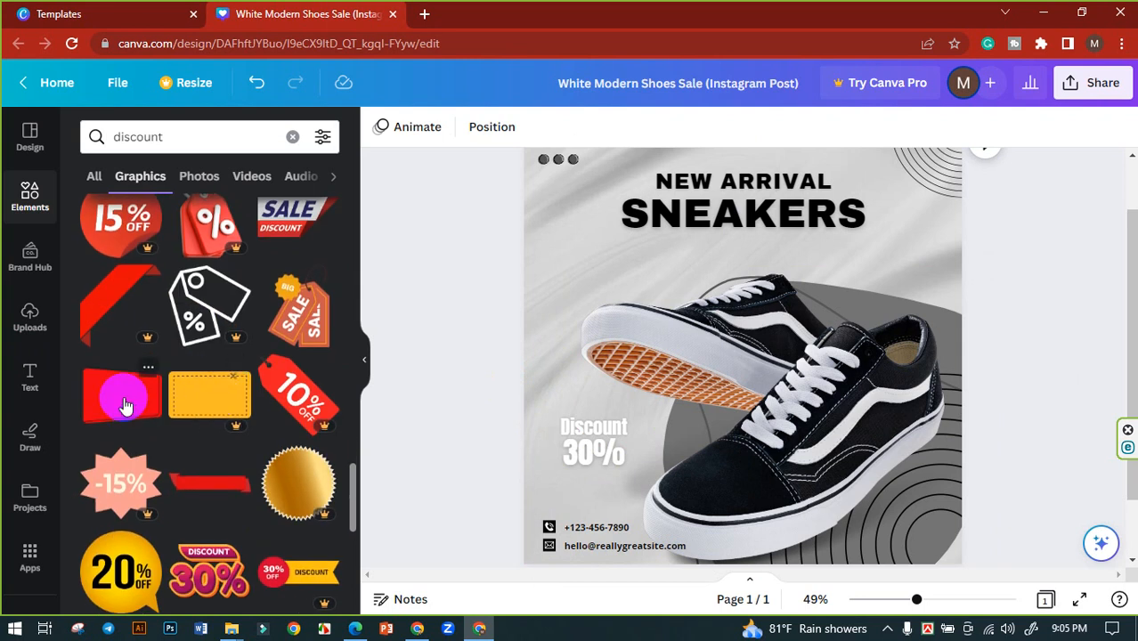
pyautogui.scroll(-3, 125, 405)
pyautogui.scroll(-4, 258, 398)
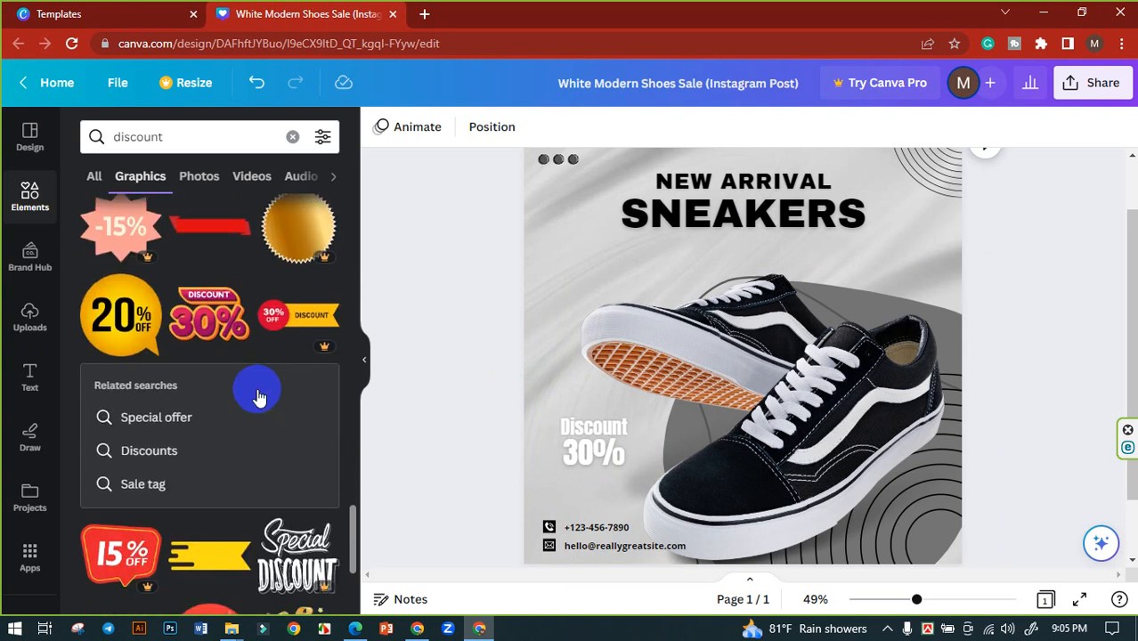
pyautogui.scroll(-1, 309, 403)
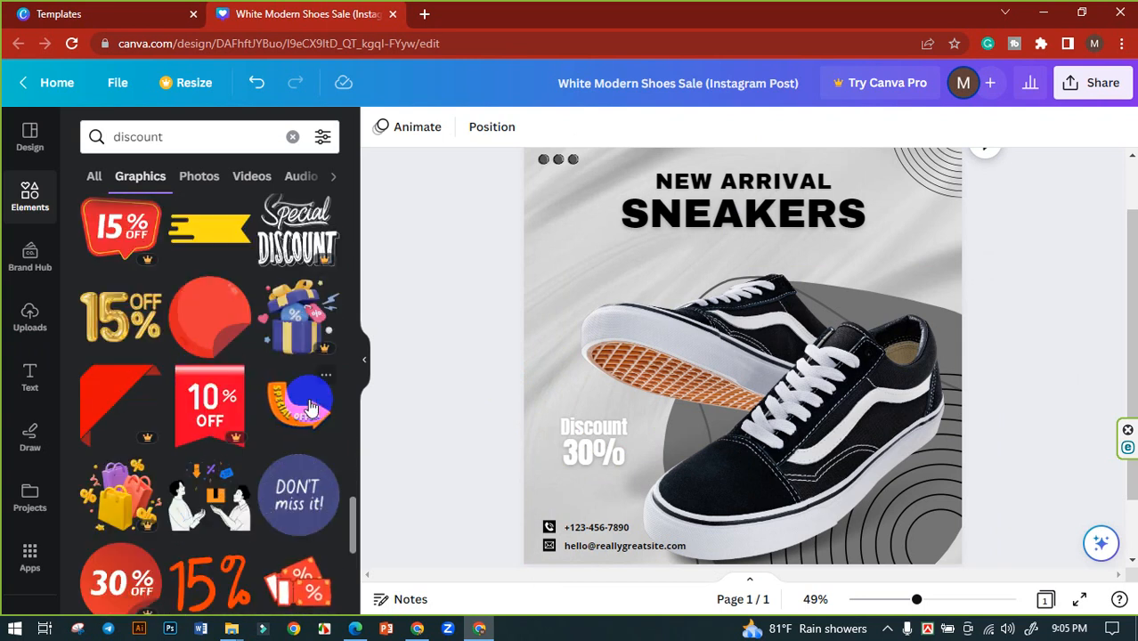
pyautogui.scroll(-2, 275, 330)
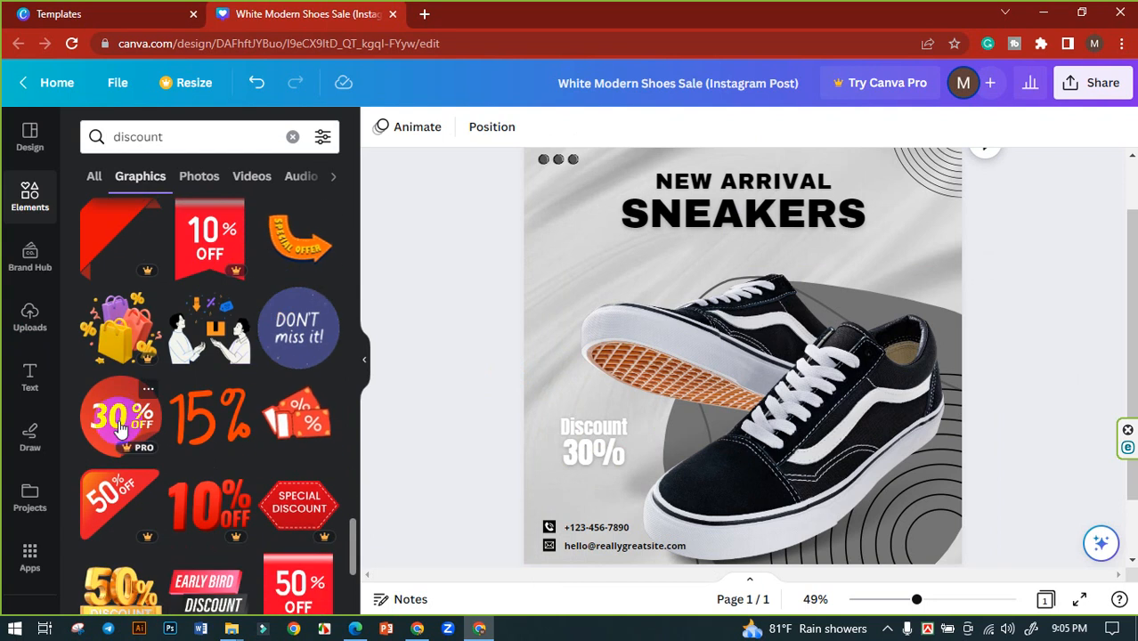
pyautogui.scroll(-2, 252, 408)
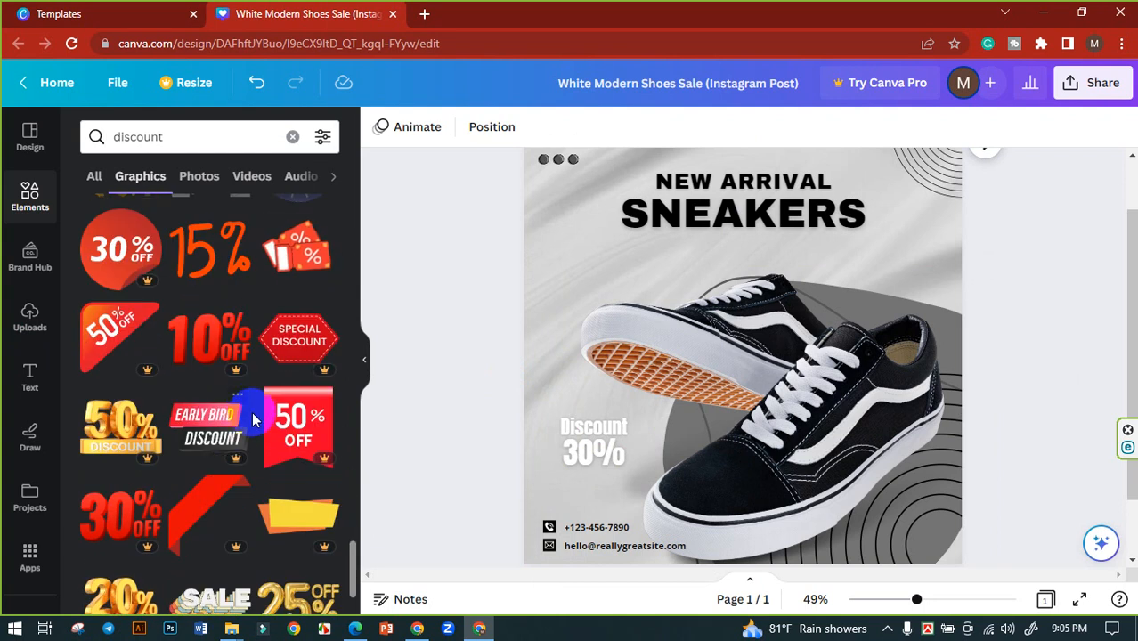
pyautogui.scroll(-3, 254, 418)
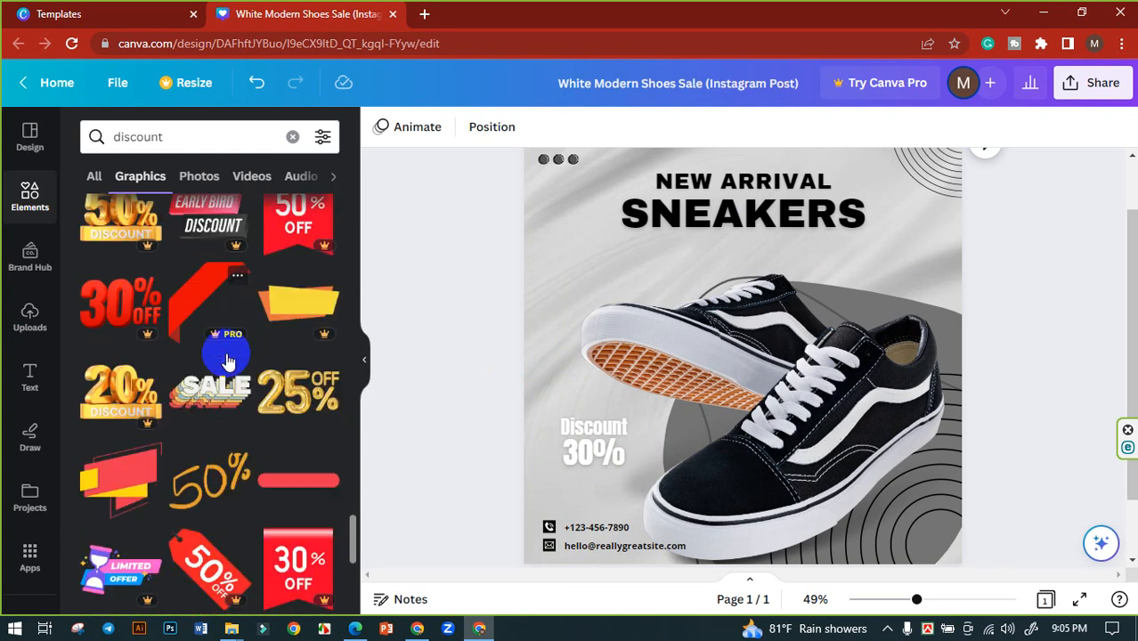
pyautogui.scroll(-1, 228, 361)
pyautogui.scroll(-1, 294, 419)
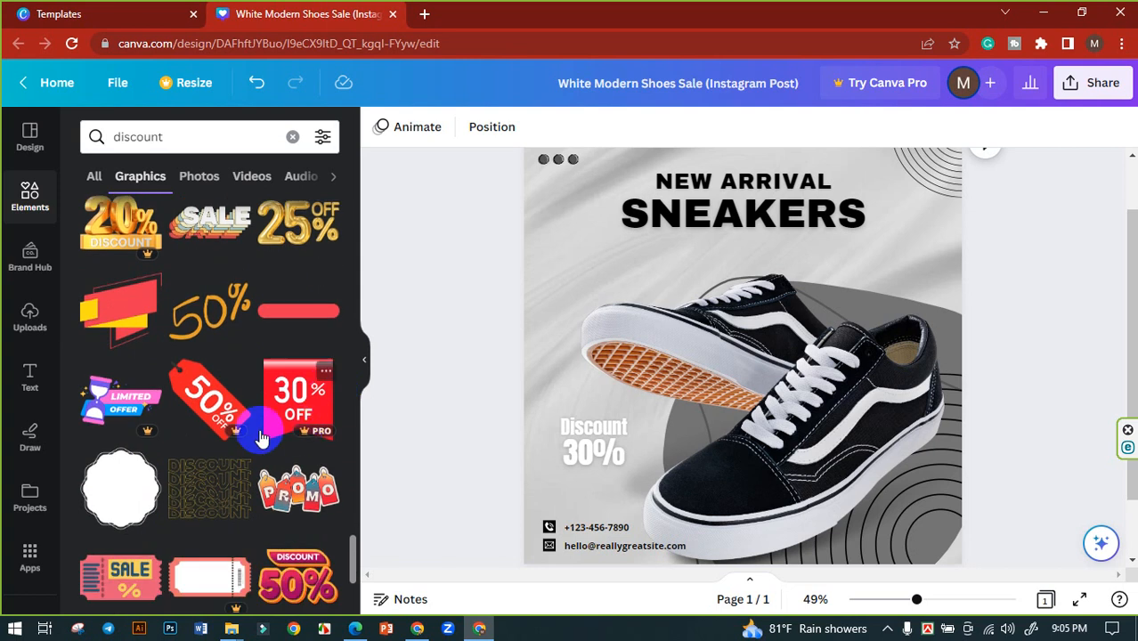
pyautogui.scroll(-4, 261, 432)
pyautogui.scroll(-2, 267, 456)
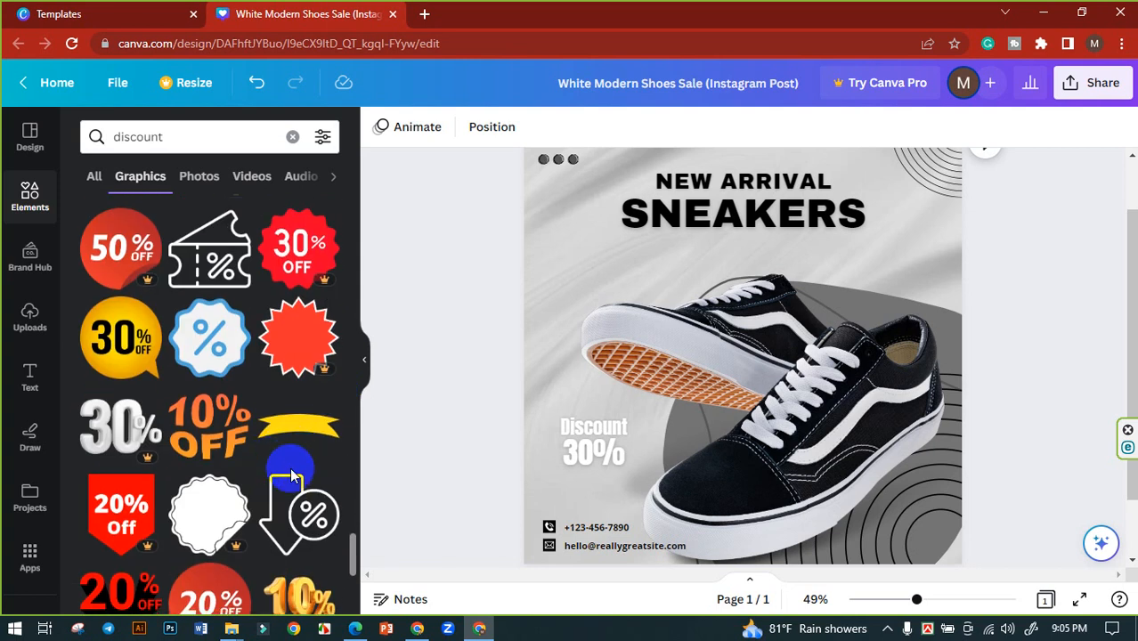
pyautogui.scroll(-2, 218, 426)
pyautogui.scroll(-3, 218, 426)
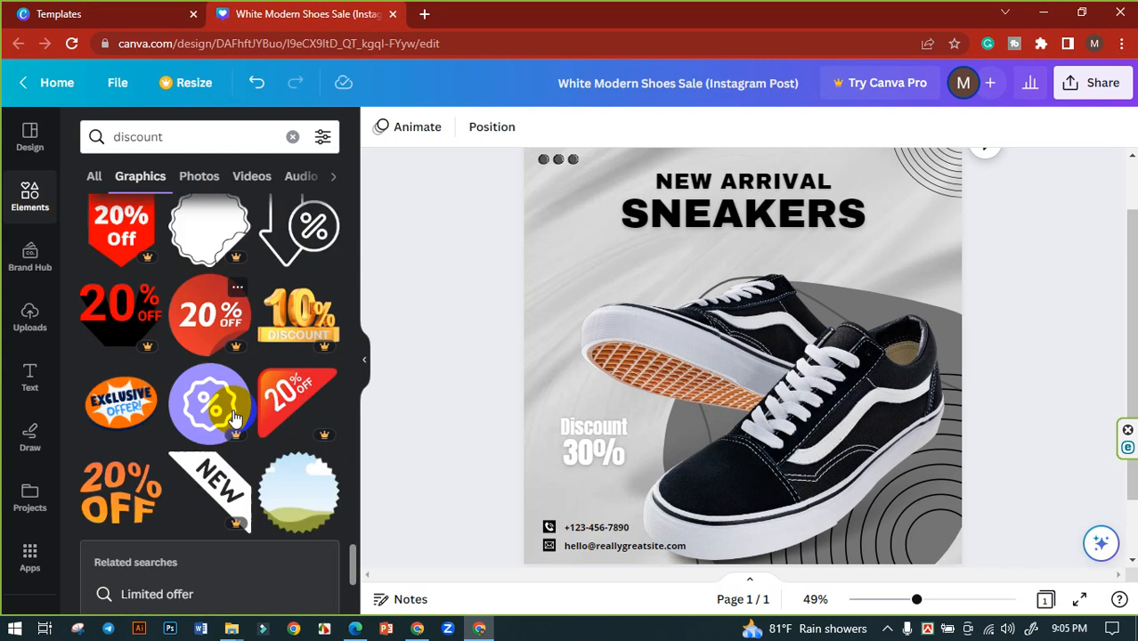
pyautogui.scroll(-4, 254, 401)
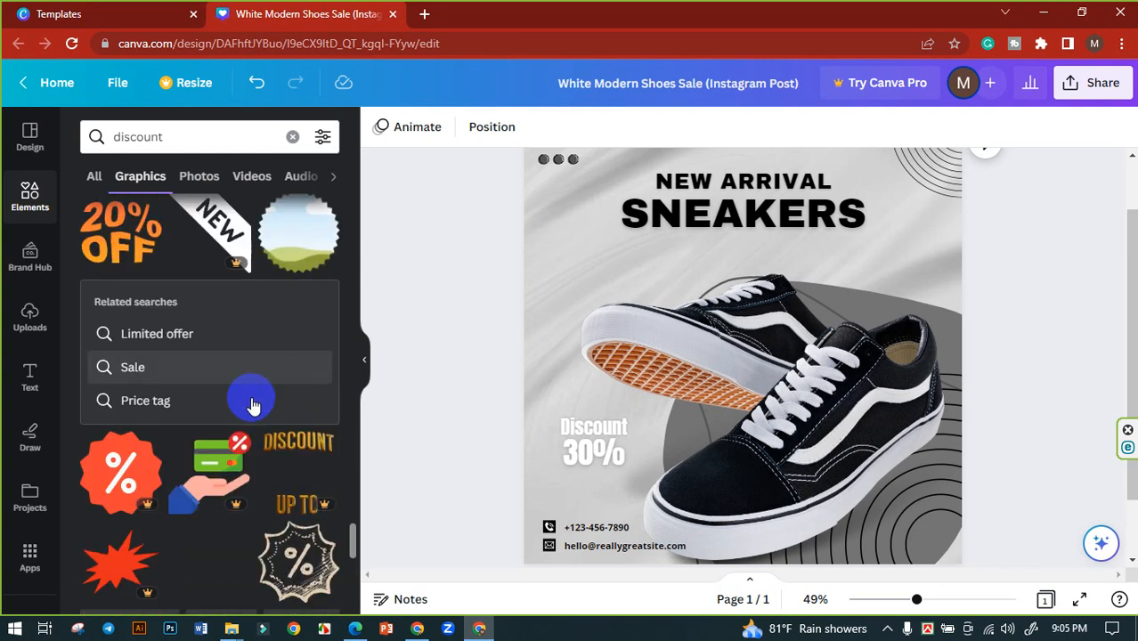
pyautogui.scroll(-5, 230, 454)
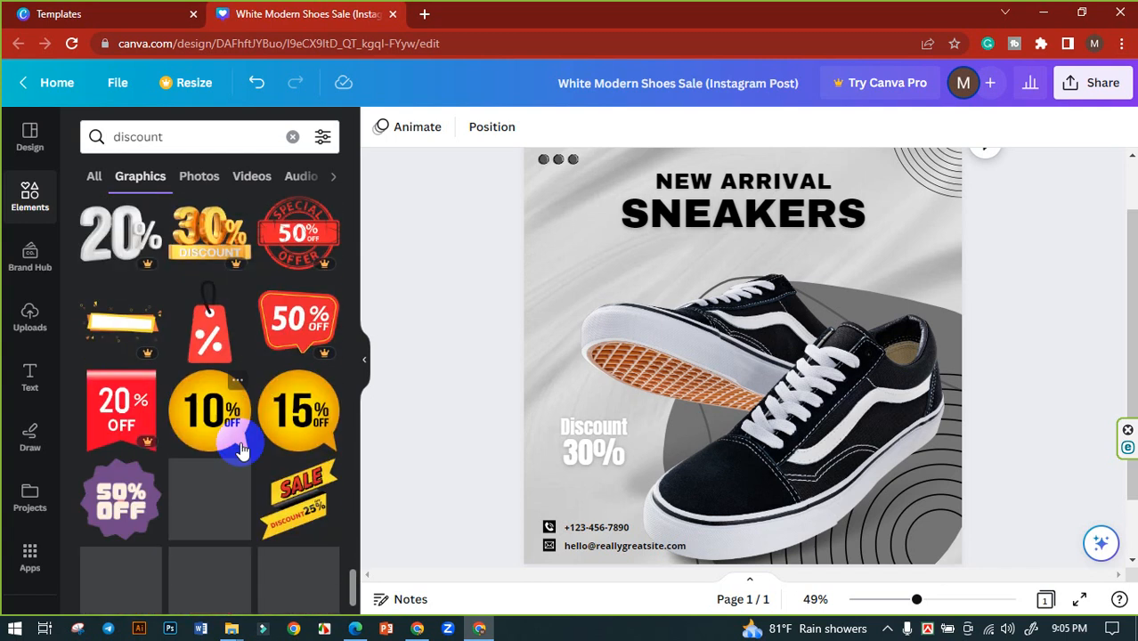
pyautogui.scroll(-6, 307, 448)
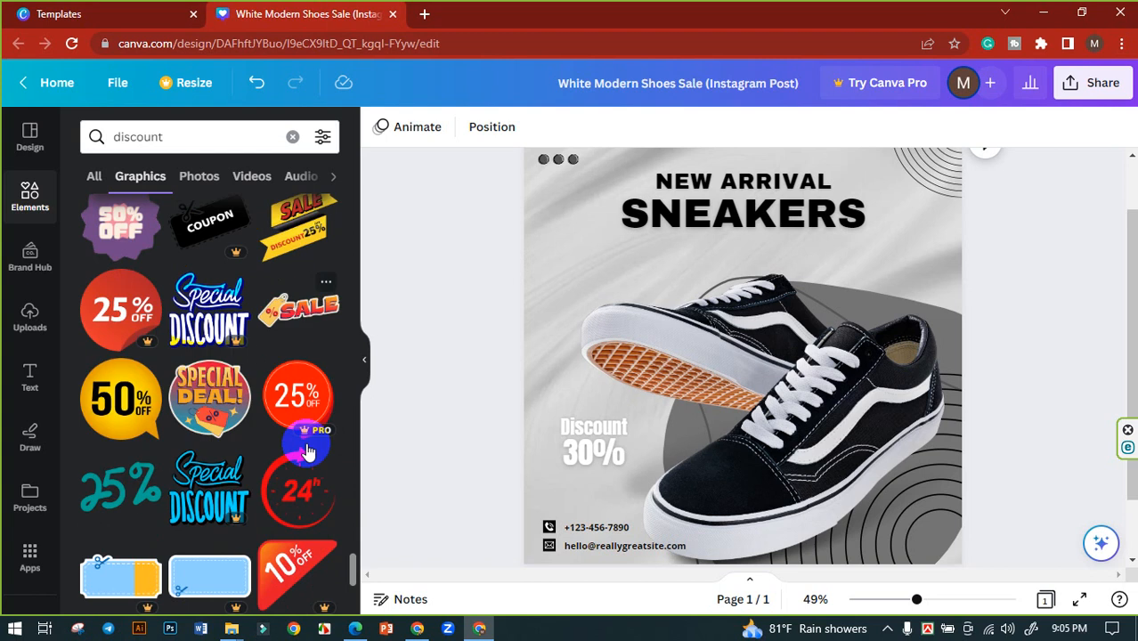
pyautogui.scroll(-2, 272, 450)
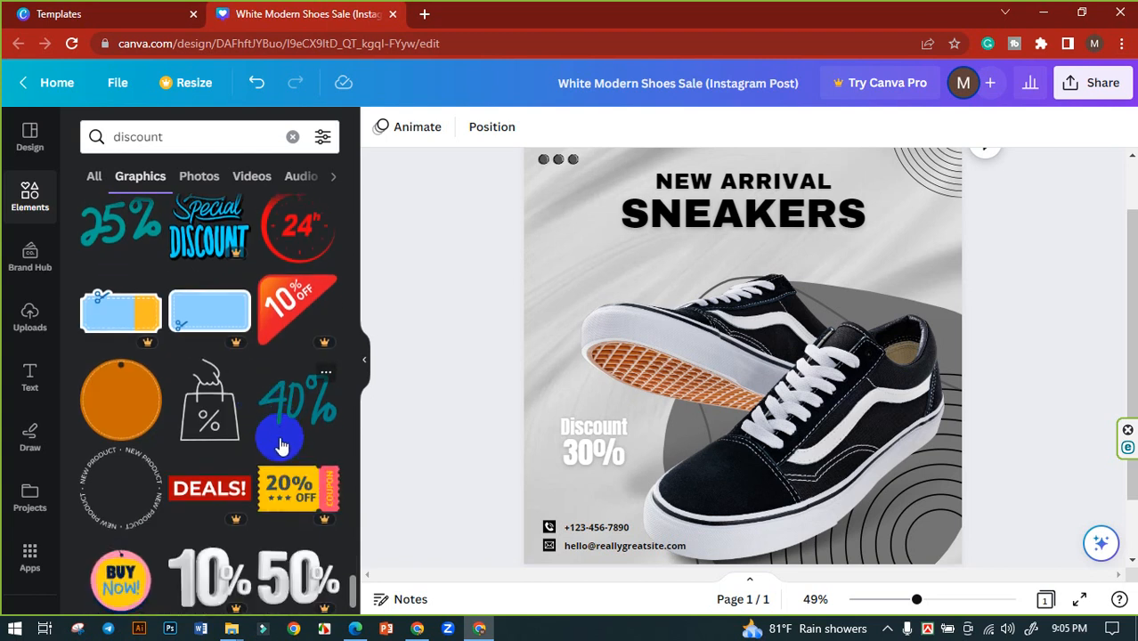
pyautogui.scroll(-3, 279, 437)
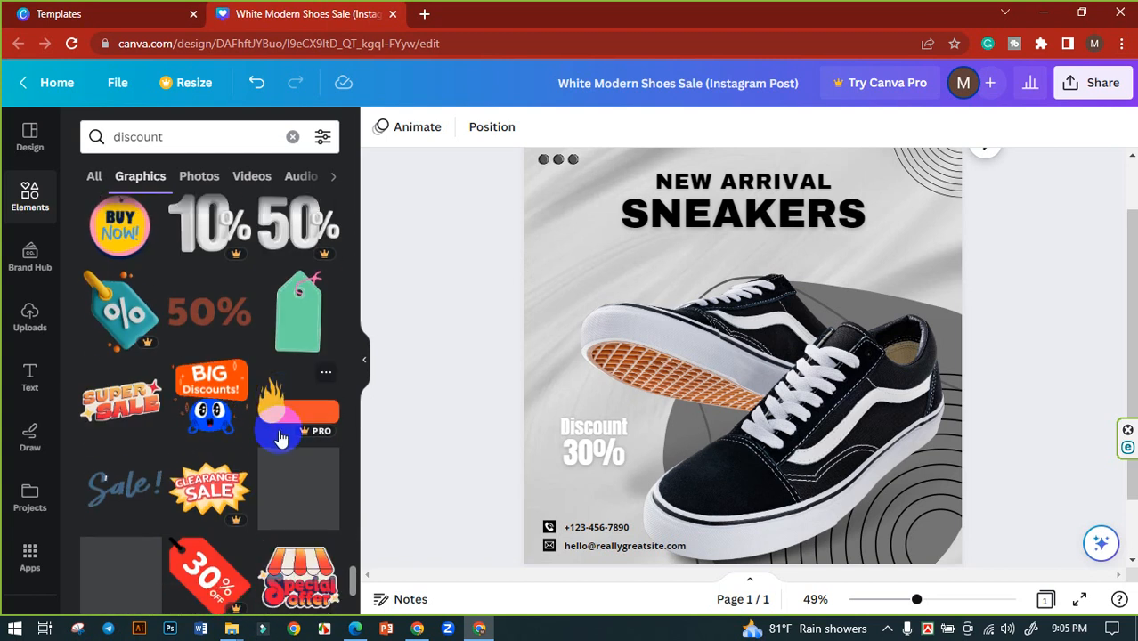
pyautogui.scroll(-3, 281, 427)
pyautogui.scroll(3, 283, 423)
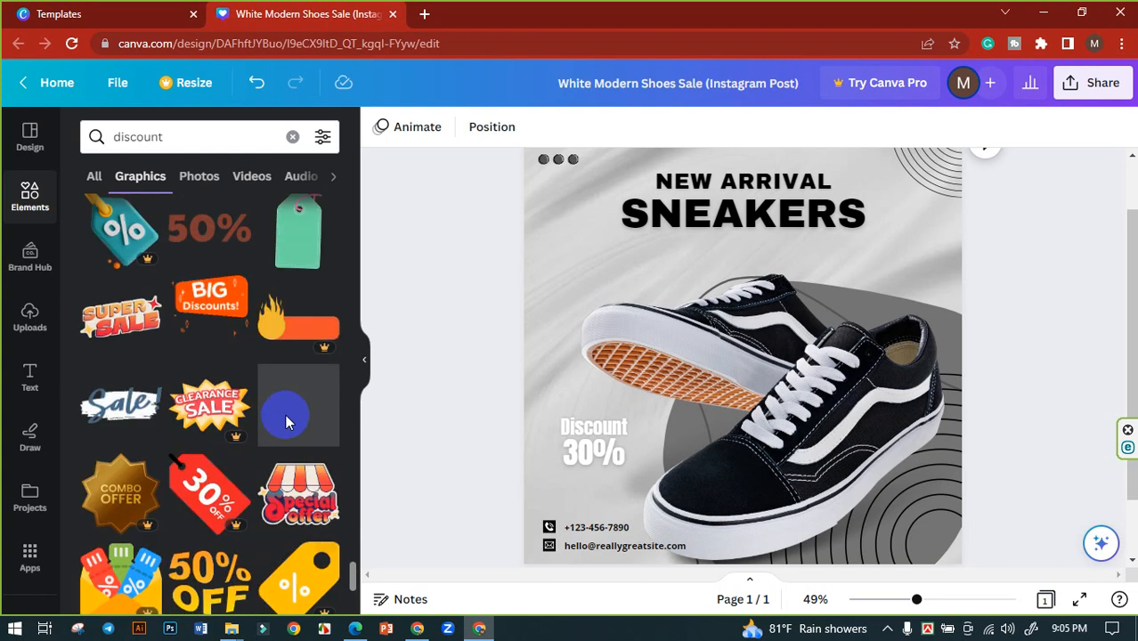
pyautogui.scroll(-5, 207, 407)
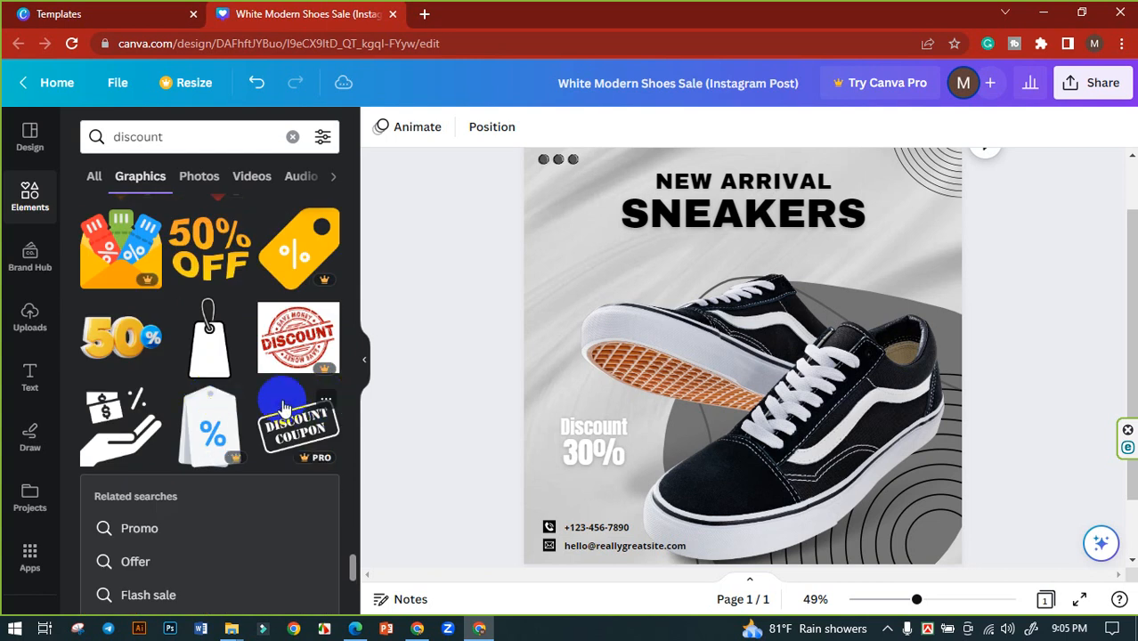
pyautogui.scroll(-3, 253, 410)
pyautogui.scroll(5, 240, 401)
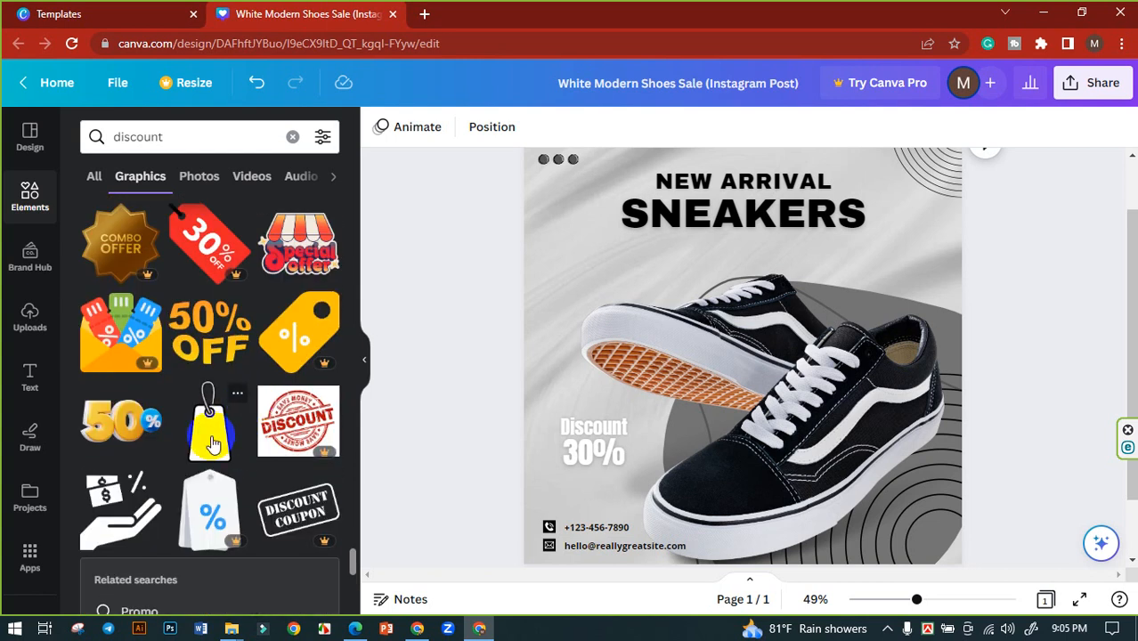
# - Add the blank white price tag graphic and shrink it to fit beside the shoe toe, above the contact details
pyautogui.moveTo(212, 447); pyautogui.dragTo(557, 479)
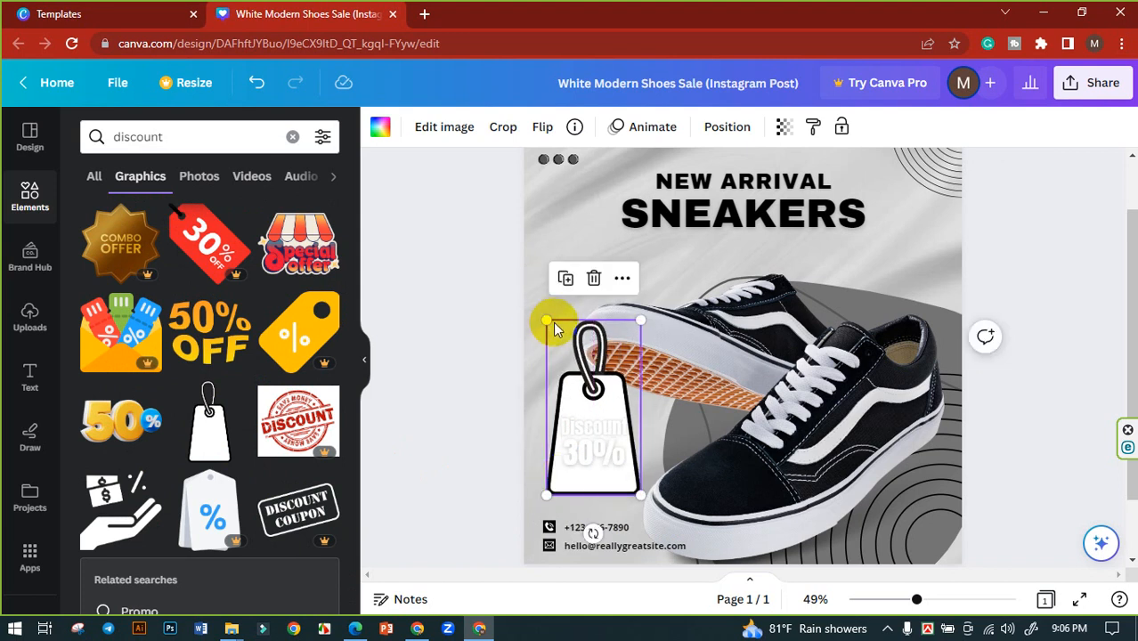
pyautogui.moveTo(551, 326); pyautogui.dragTo(566, 378)
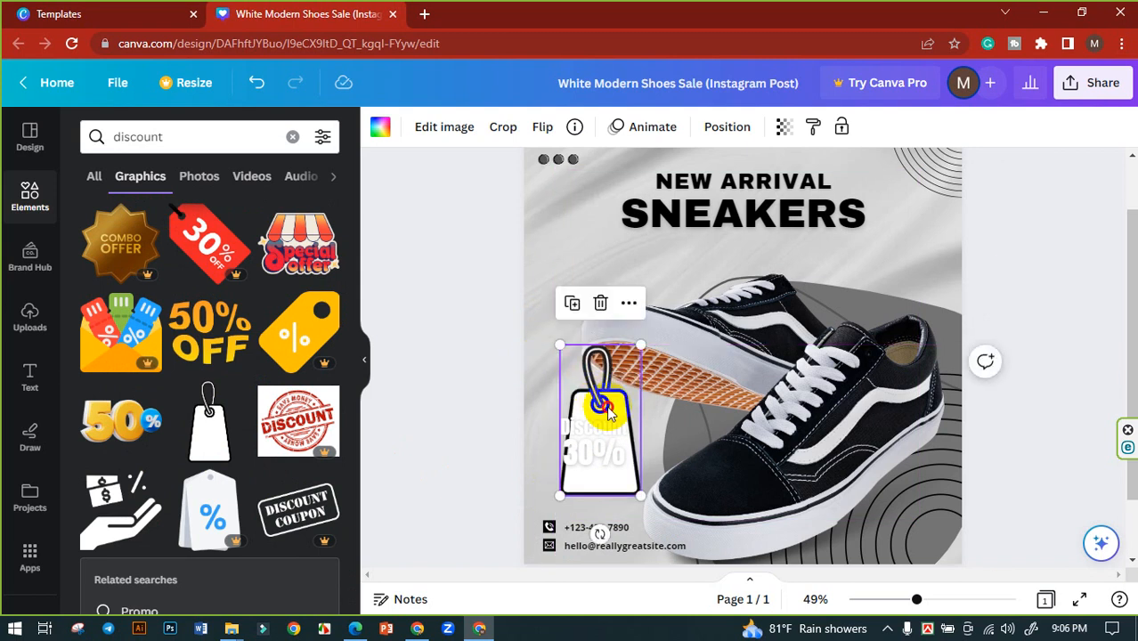
pyautogui.moveTo(607, 411); pyautogui.dragTo(581, 428)
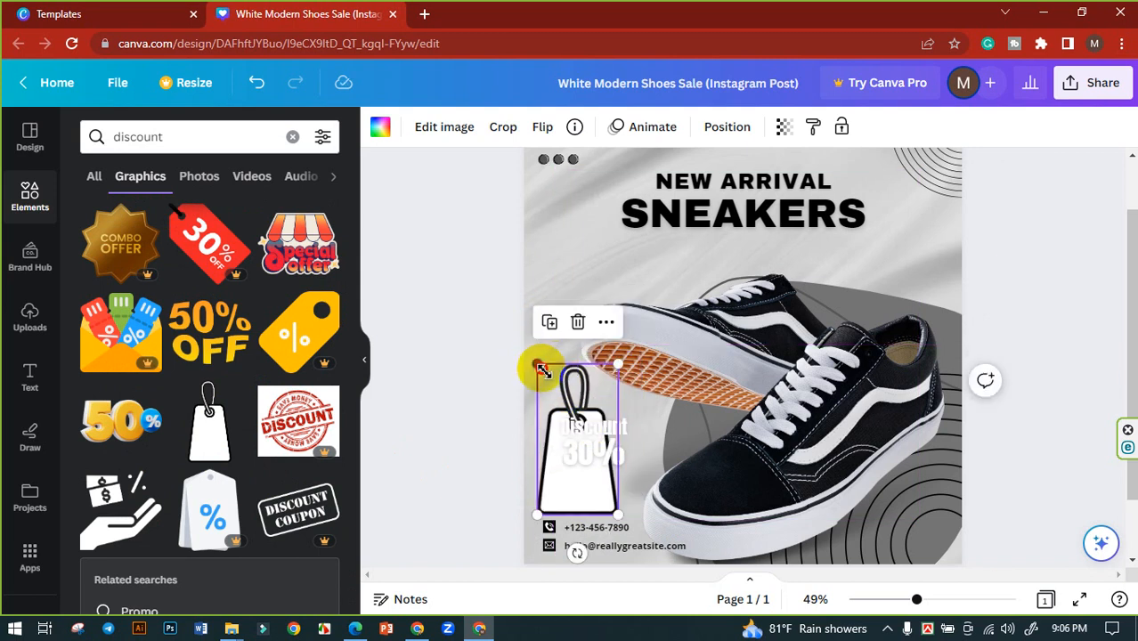
pyautogui.moveTo(541, 367); pyautogui.dragTo(548, 379)
pyautogui.moveTo(590, 494); pyautogui.dragTo(590, 485)
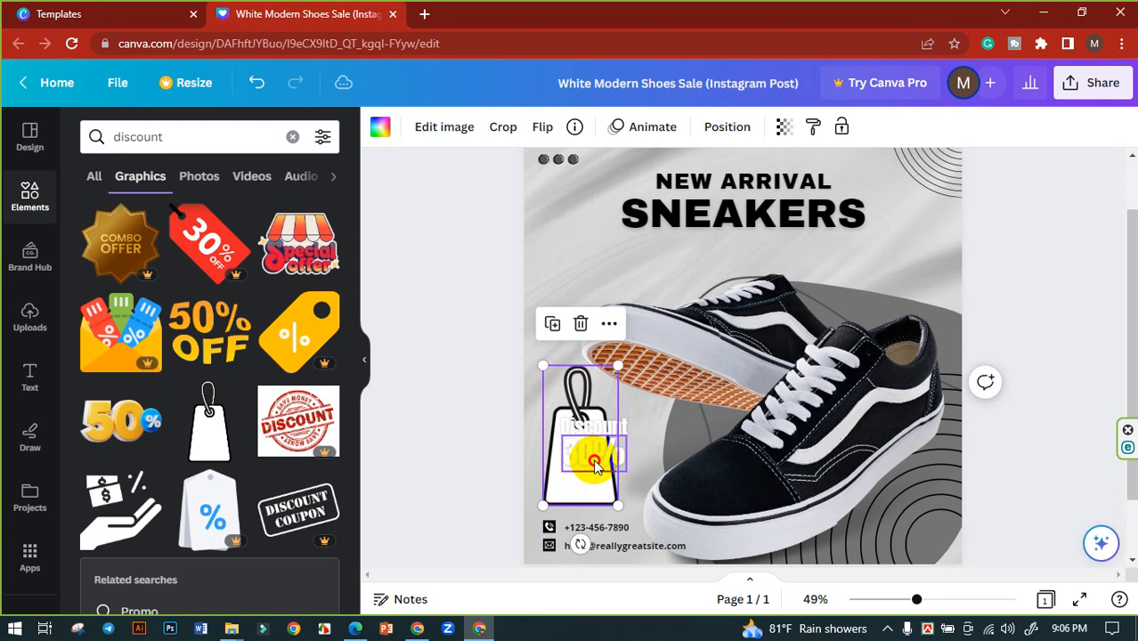
# - Move the Discount and 30% texts together onto the body of the white price tag
pyautogui.click(594, 463)
pyautogui.keyDown('shift'); pyautogui.click(607, 429); pyautogui.keyUp('shift')
pyautogui.moveTo(604, 428)
pyautogui.mouseDown()
pyautogui.moveTo(590, 460)
pyautogui.moveTo(618, 445)
pyautogui.mouseUp()
pyautogui.click(504, 441)
pyautogui.click(573, 480)
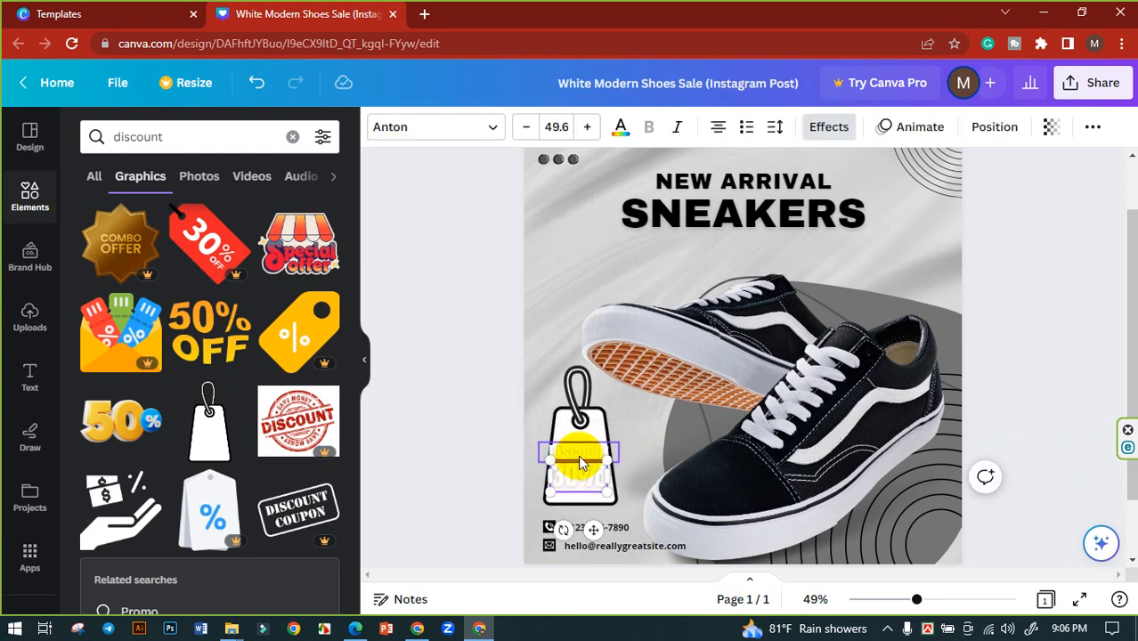
# - Recolor the Discount and 30% texts on the price tag to the medium gray document color
pyautogui.keyDown('shift'); pyautogui.click(579, 456); pyautogui.keyUp('shift')
pyautogui.click(620, 131)
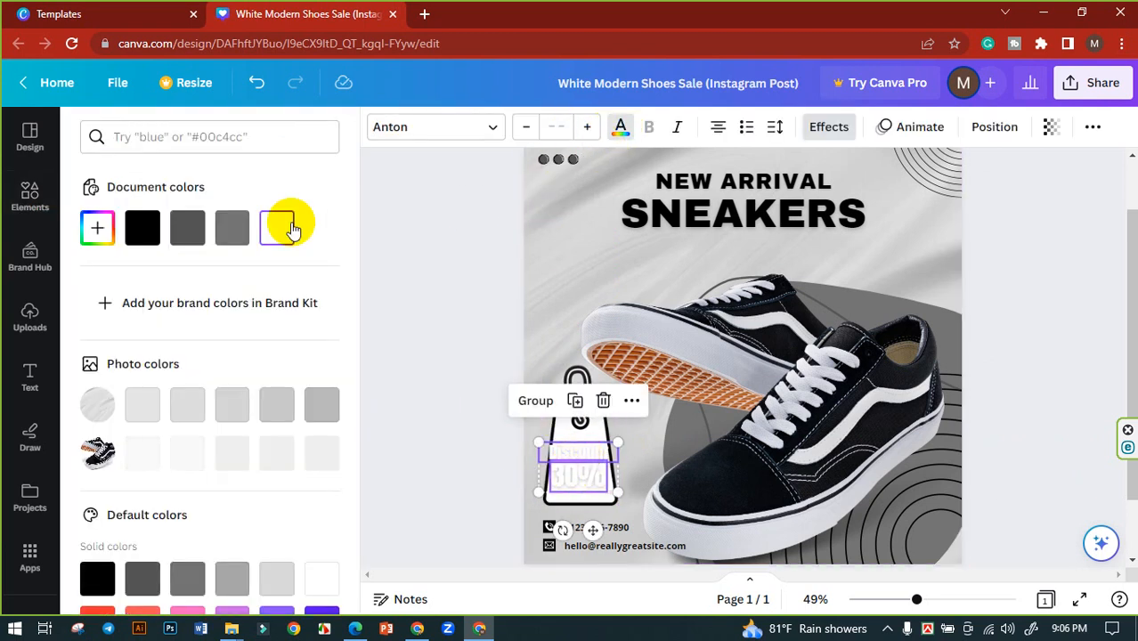
pyautogui.click(236, 233)
pyautogui.click(438, 290)
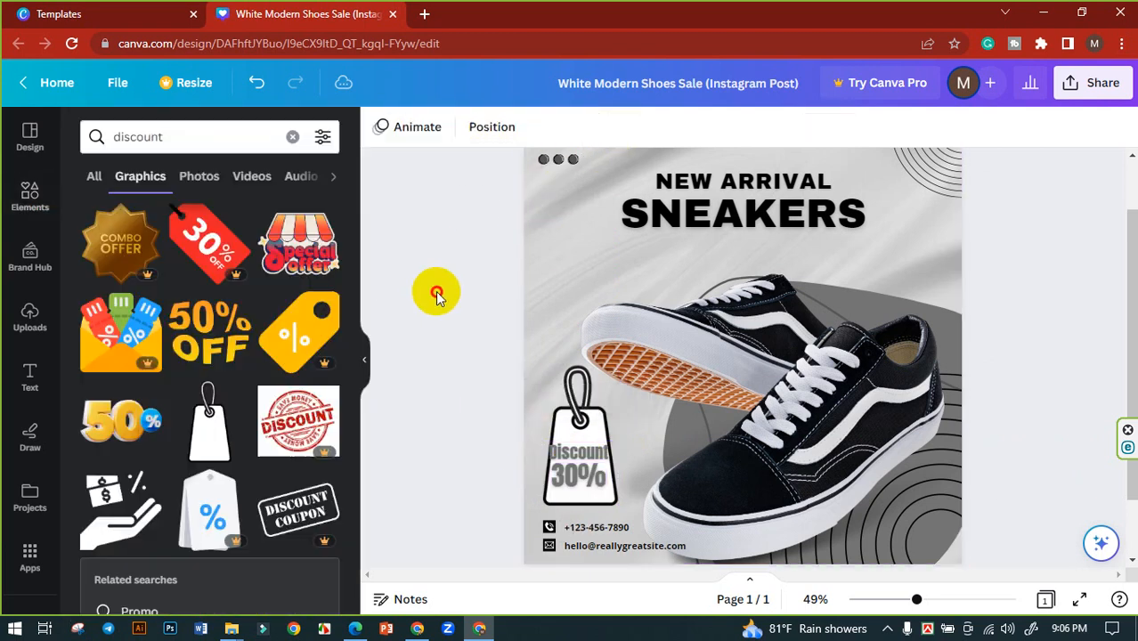
# - Try the gray and black document colors as the price tag's fill, and set it back to white
pyautogui.click(596, 414)
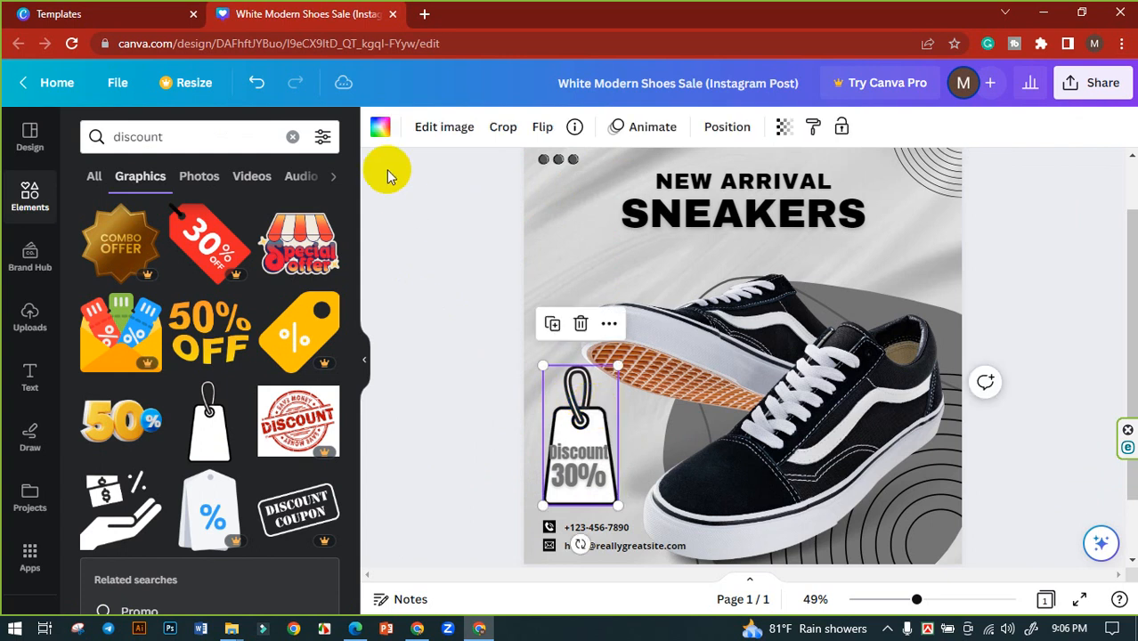
pyautogui.click(380, 131)
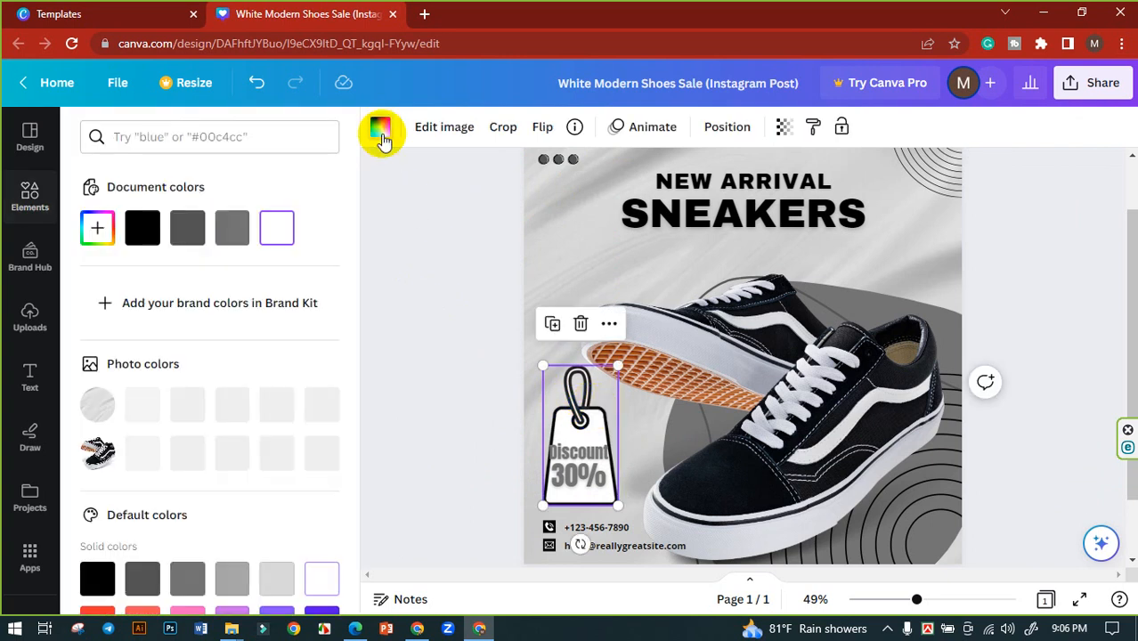
pyautogui.click(230, 239)
pyautogui.click(276, 233)
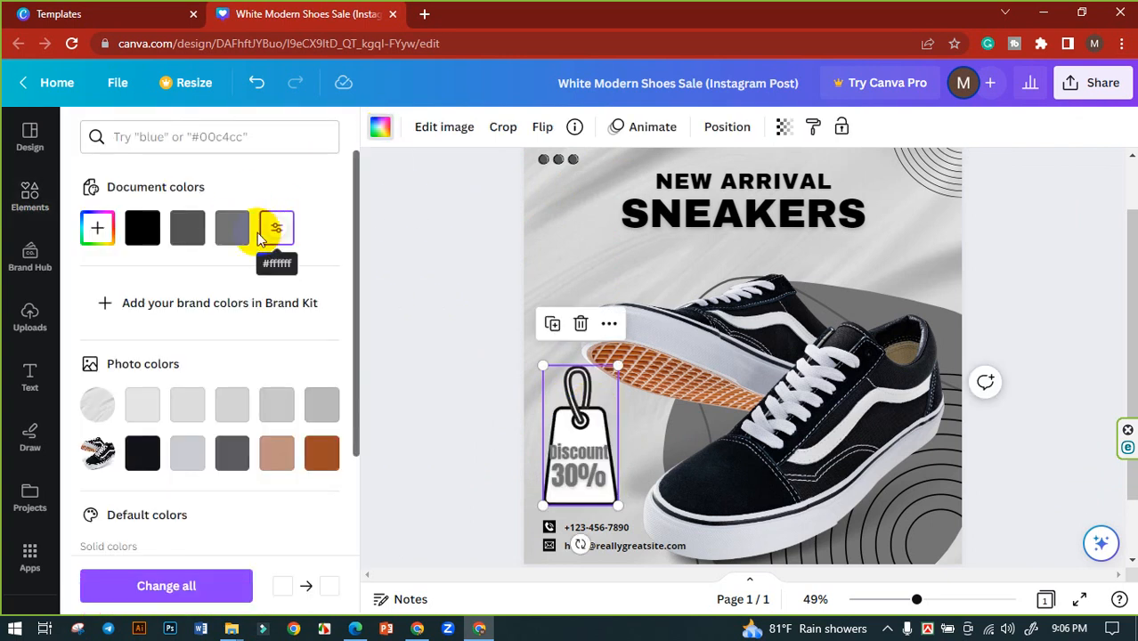
pyautogui.click(234, 228)
pyautogui.click(277, 231)
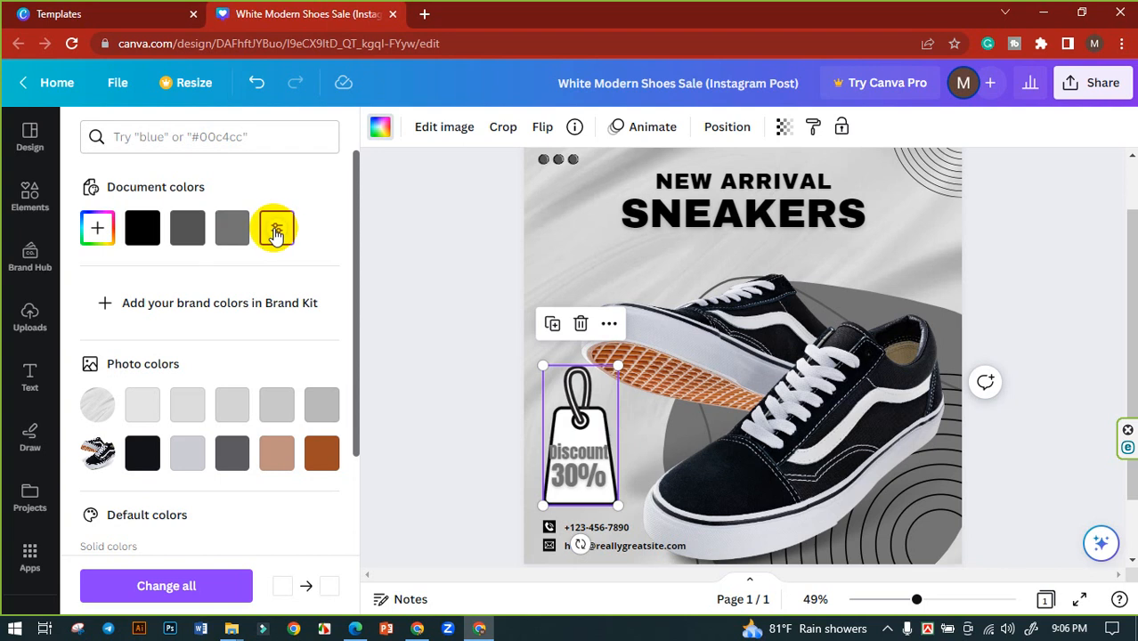
pyautogui.click(150, 231)
pyautogui.click(186, 231)
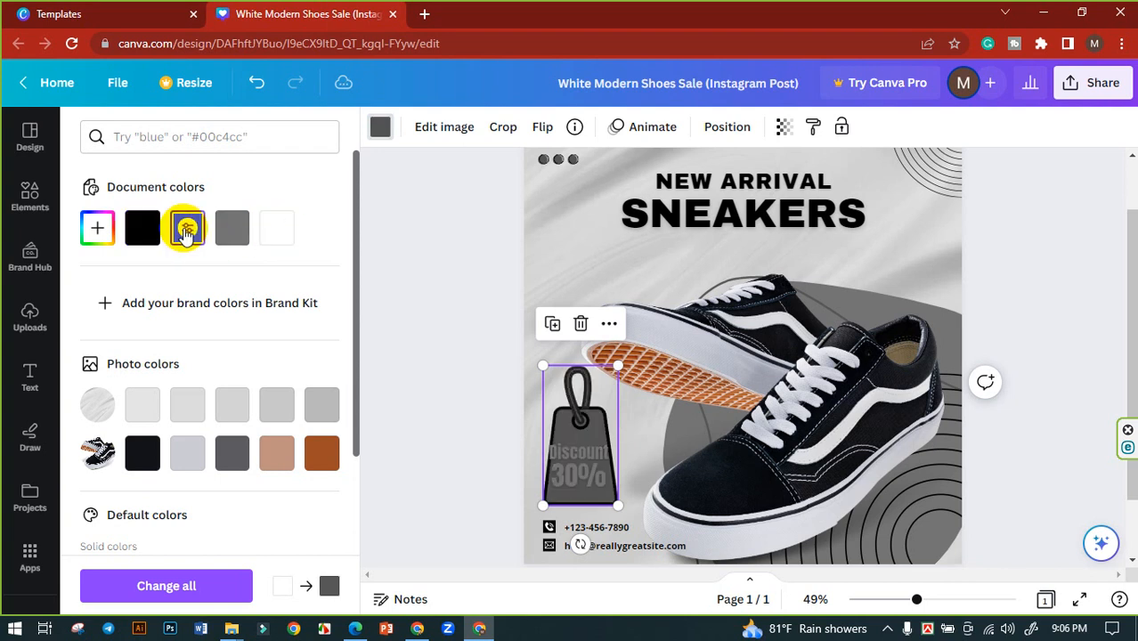
pyautogui.click(239, 231)
pyautogui.click(280, 232)
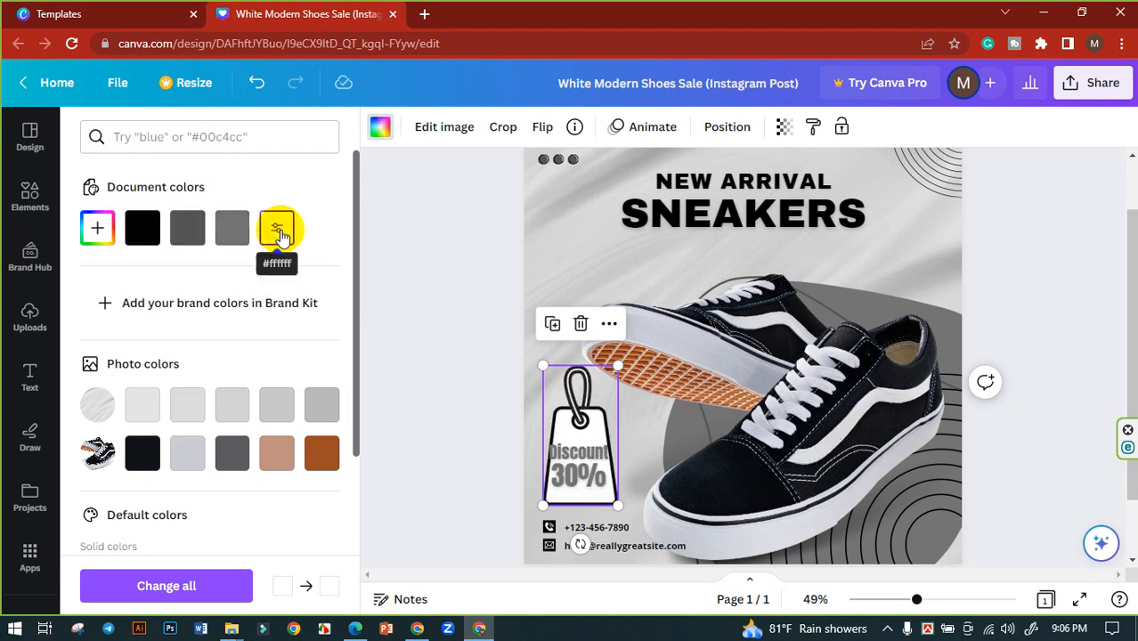
# - Fill the price tag with the dark gray photo color from the sneaker image and apply that change to all white elements
pyautogui.click(233, 407)
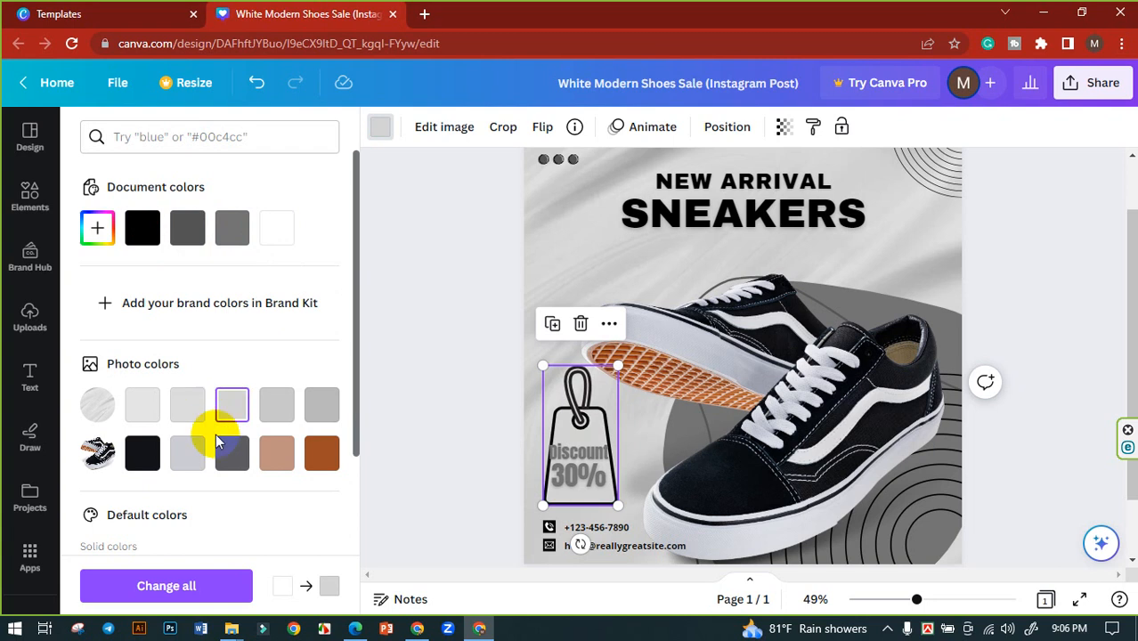
pyautogui.click(230, 459)
pyautogui.scroll(-3, 221, 400)
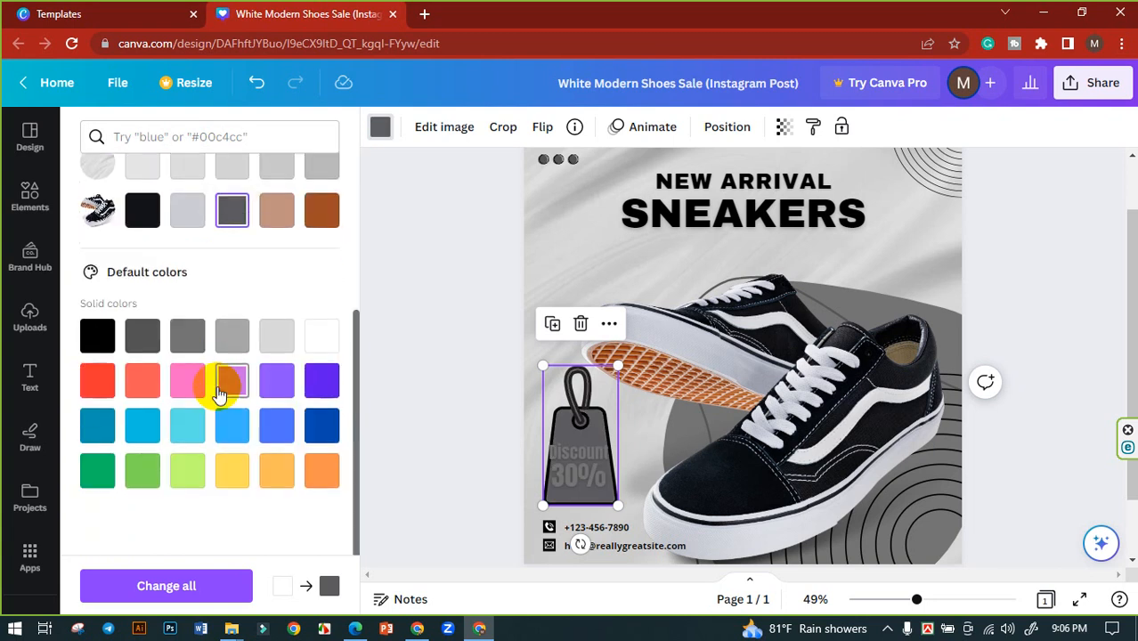
pyautogui.scroll(3, 265, 395)
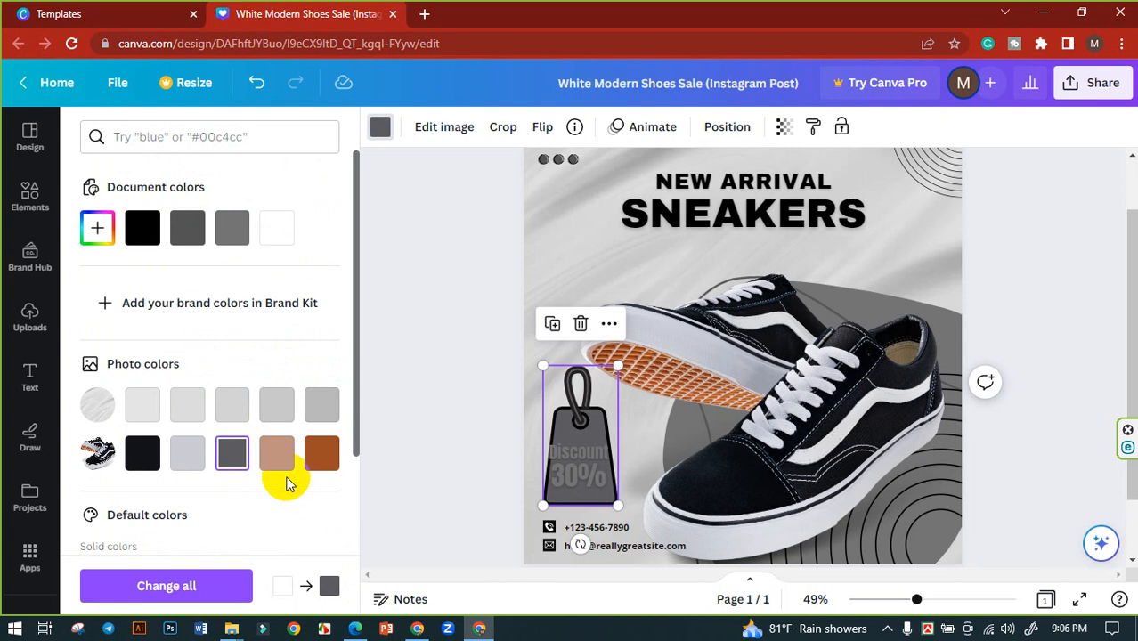
pyautogui.click(178, 588)
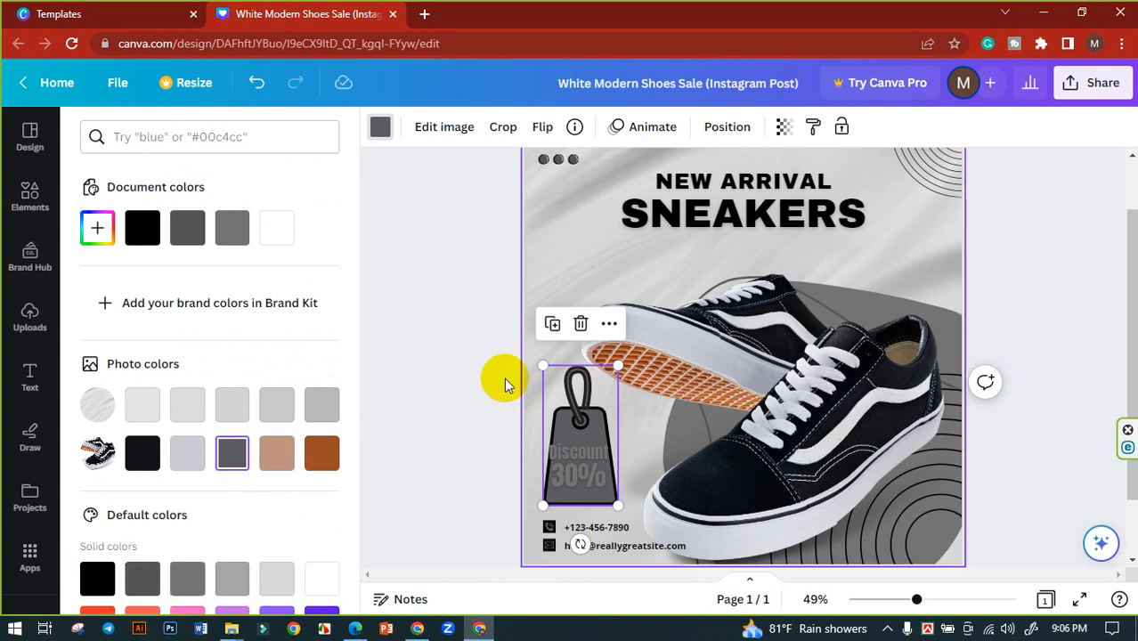
pyautogui.click(457, 367)
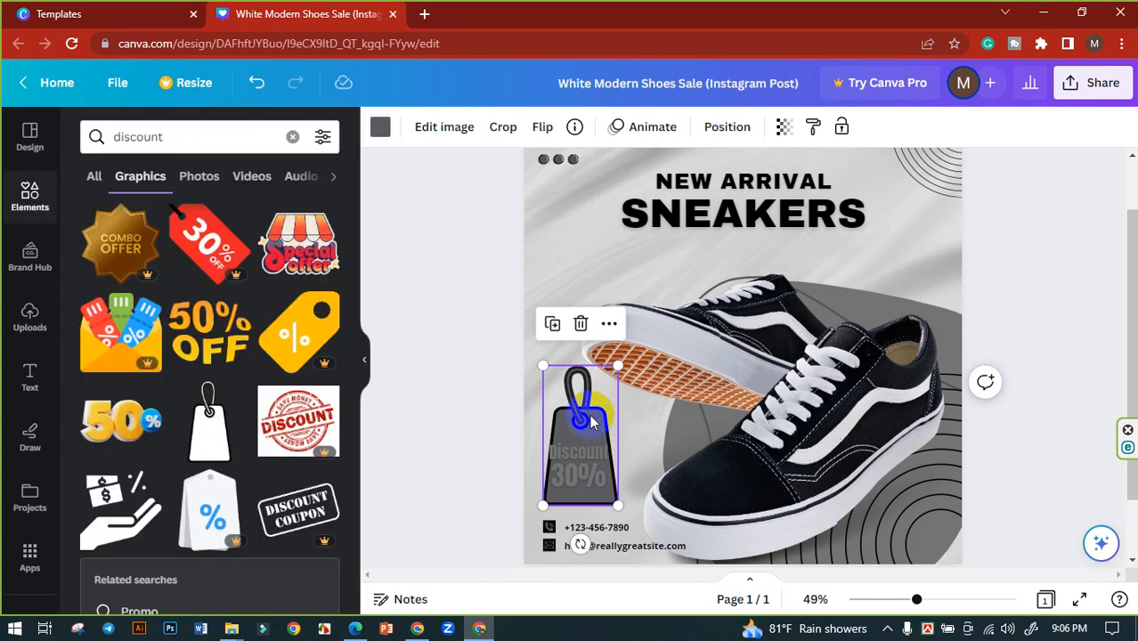
# - Delete the dark gray price tag graphic behind the Discount 30% text
pyautogui.click(444, 130)
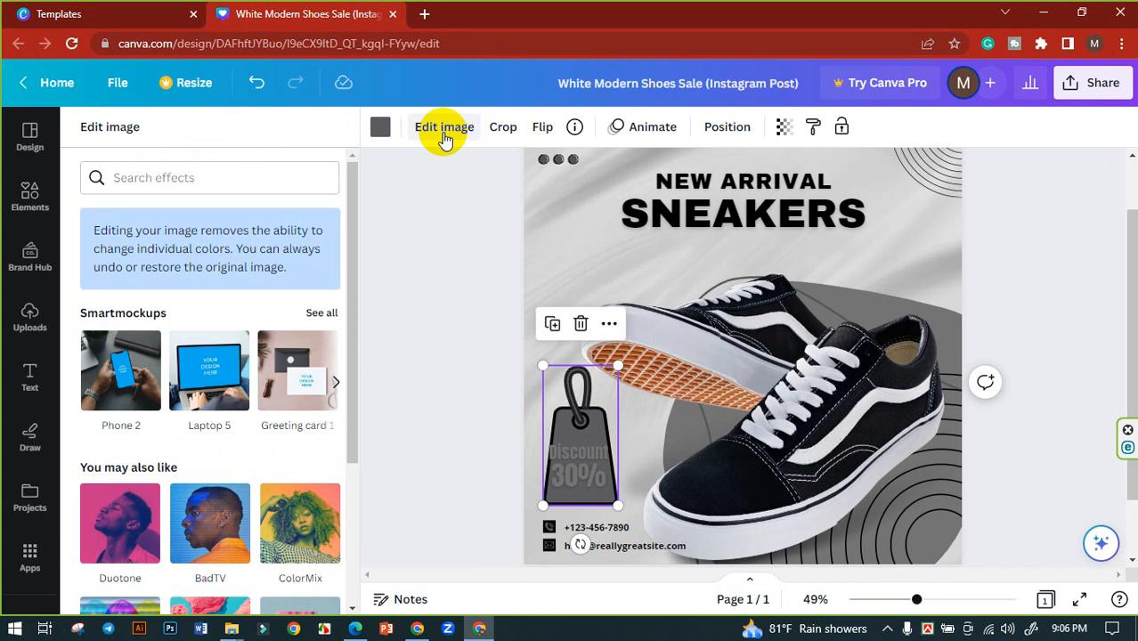
pyautogui.click(386, 128)
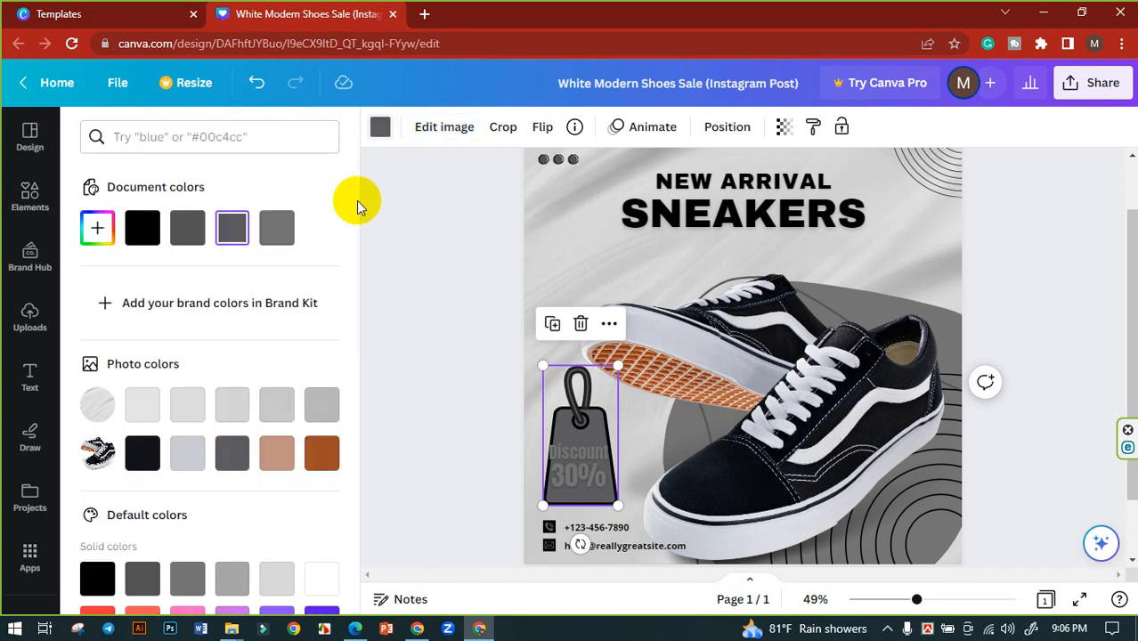
pyautogui.moveTo(592, 417); pyautogui.dragTo(520, 370)
pyautogui.press('Delete')
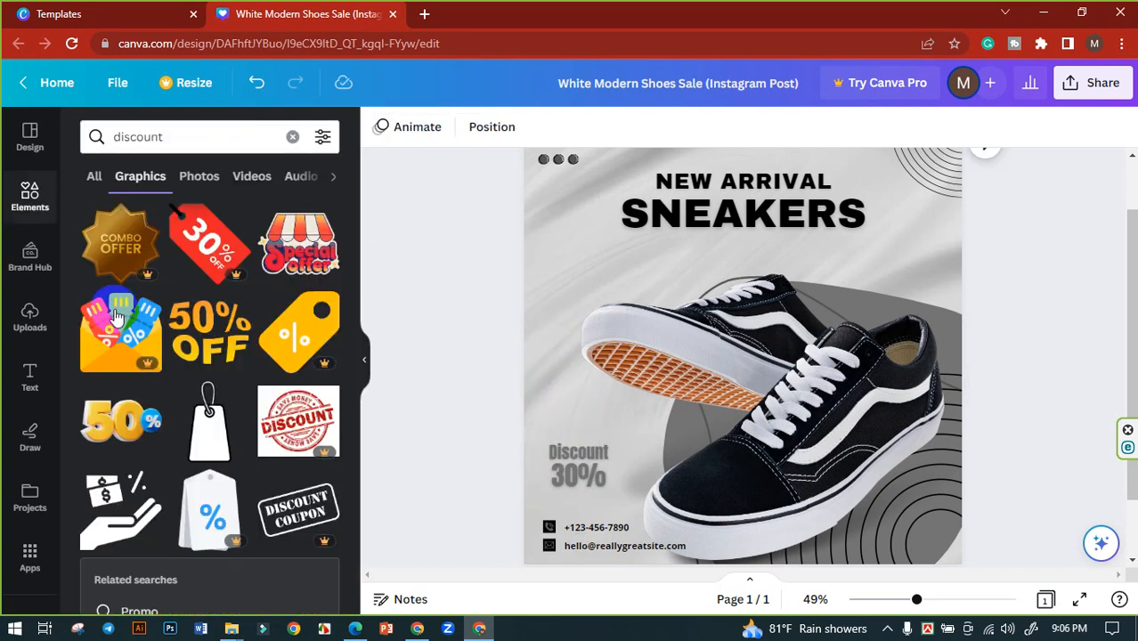
# - Add the red label graphic with a dashed white border behind the Discount 30% text and shrink it against the page's left edge
pyautogui.scroll(-10, 214, 309)
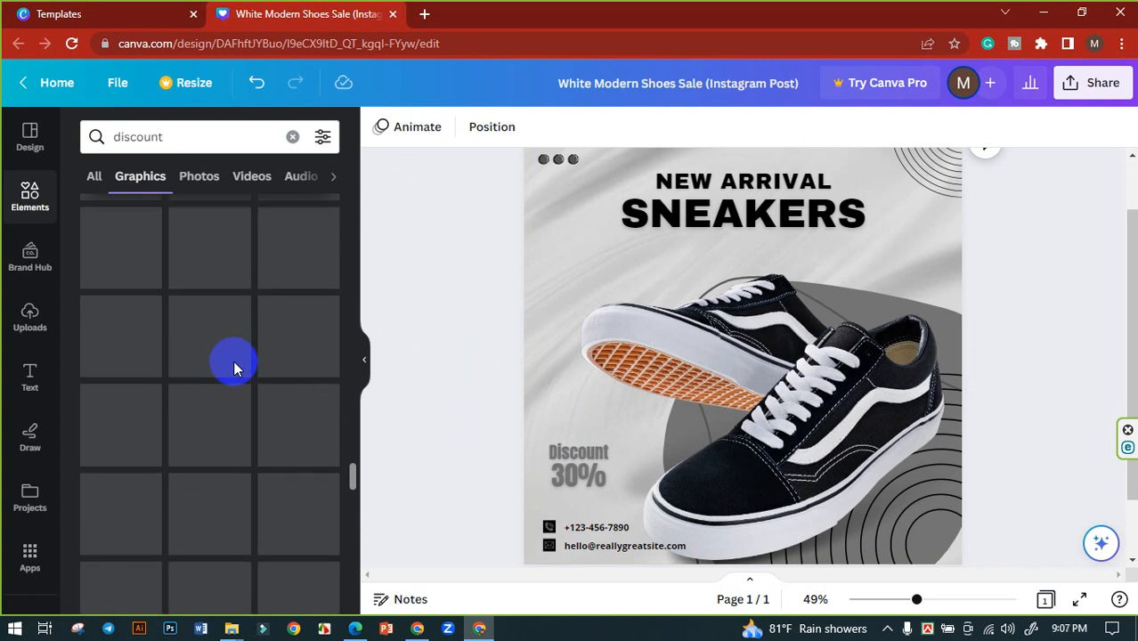
pyautogui.scroll(20, 234, 358)
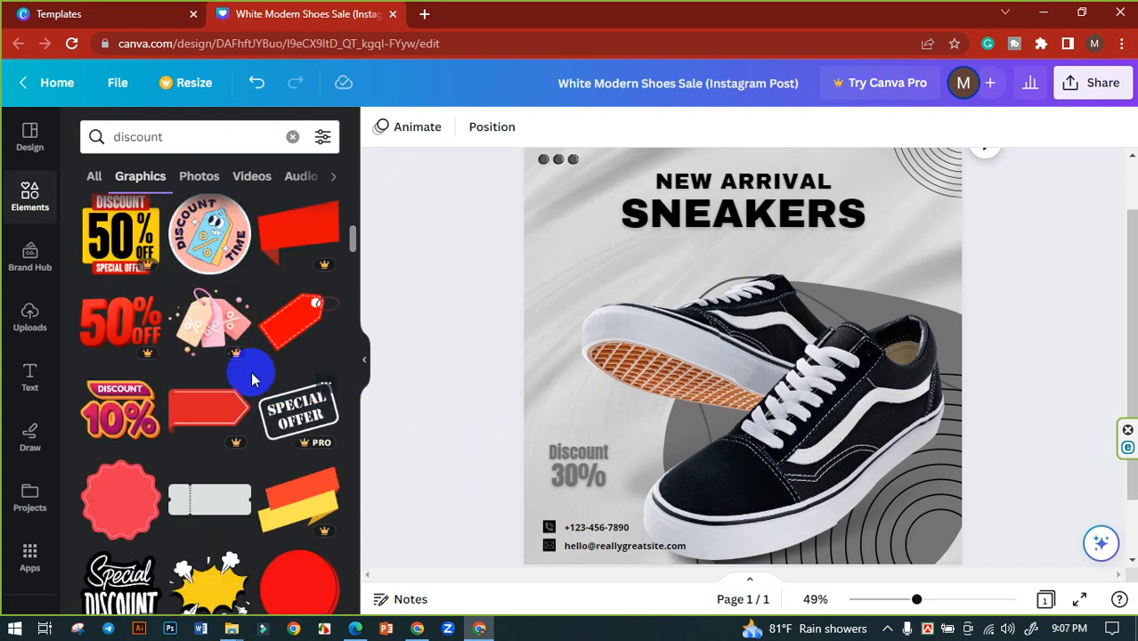
pyautogui.scroll(3, 223, 366)
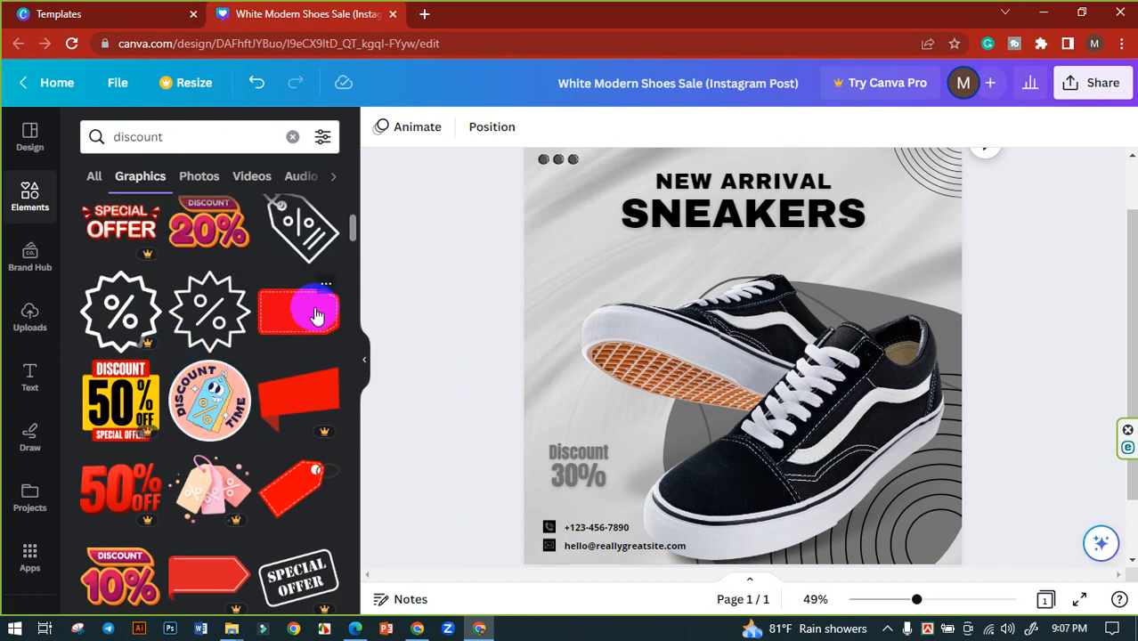
pyautogui.moveTo(295, 318); pyautogui.dragTo(588, 456)
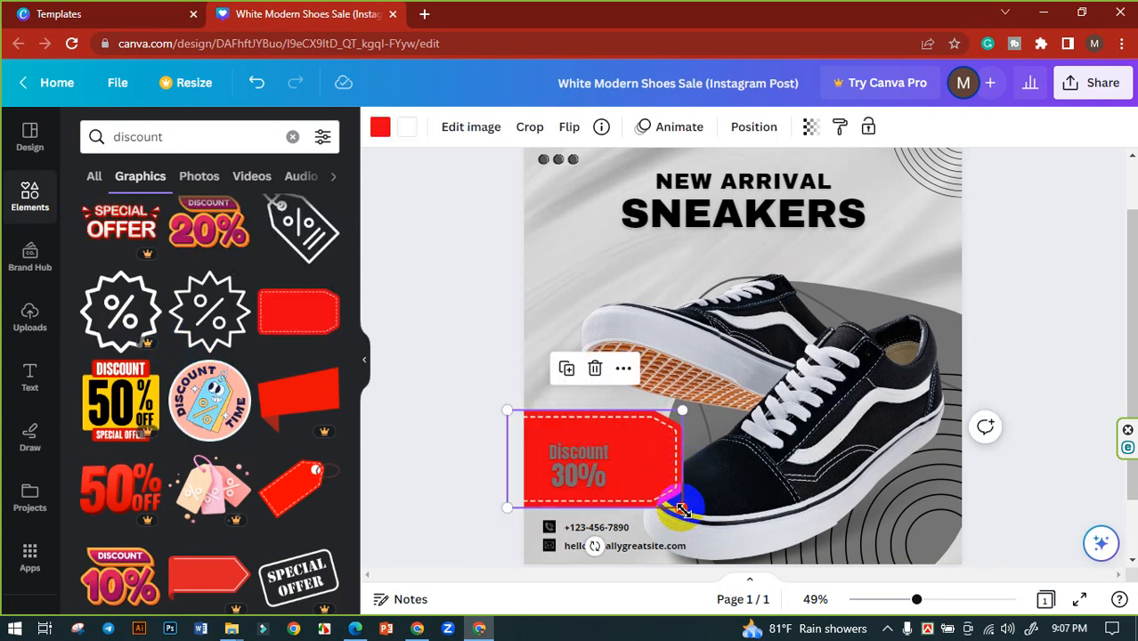
pyautogui.moveTo(682, 509); pyautogui.dragTo(646, 486)
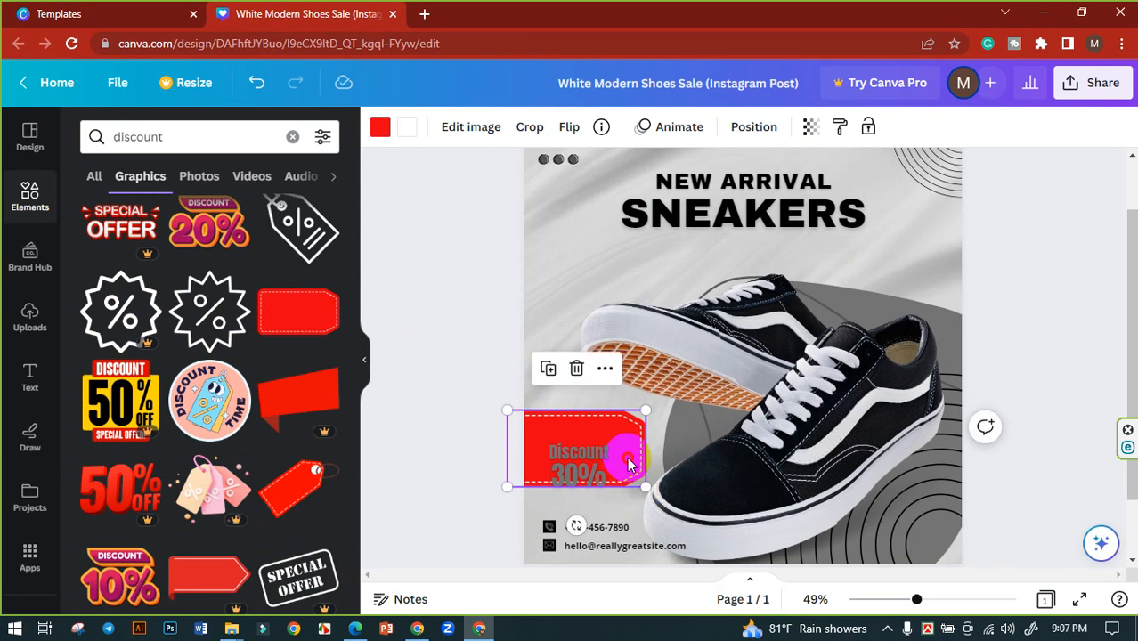
pyautogui.click(481, 432)
# - Move the Discount and 30% texts together onto the red label and enlarge them slightly to fit inside its dashed border
pyautogui.click(570, 453)
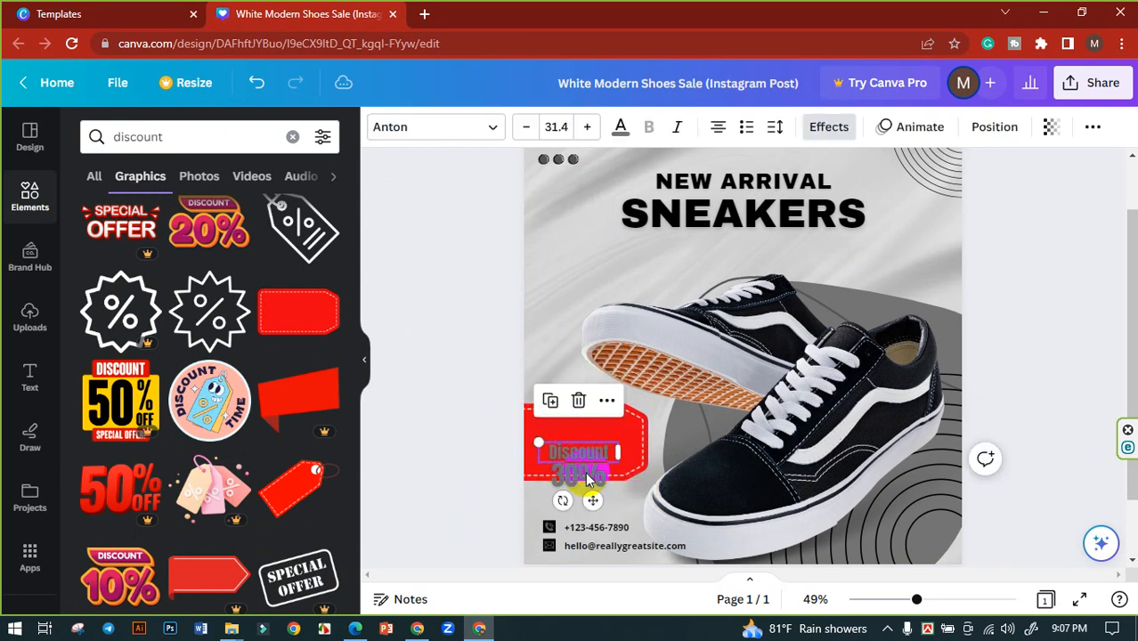
pyautogui.keyDown('shift'); pyautogui.click(587, 480); pyautogui.keyUp('shift')
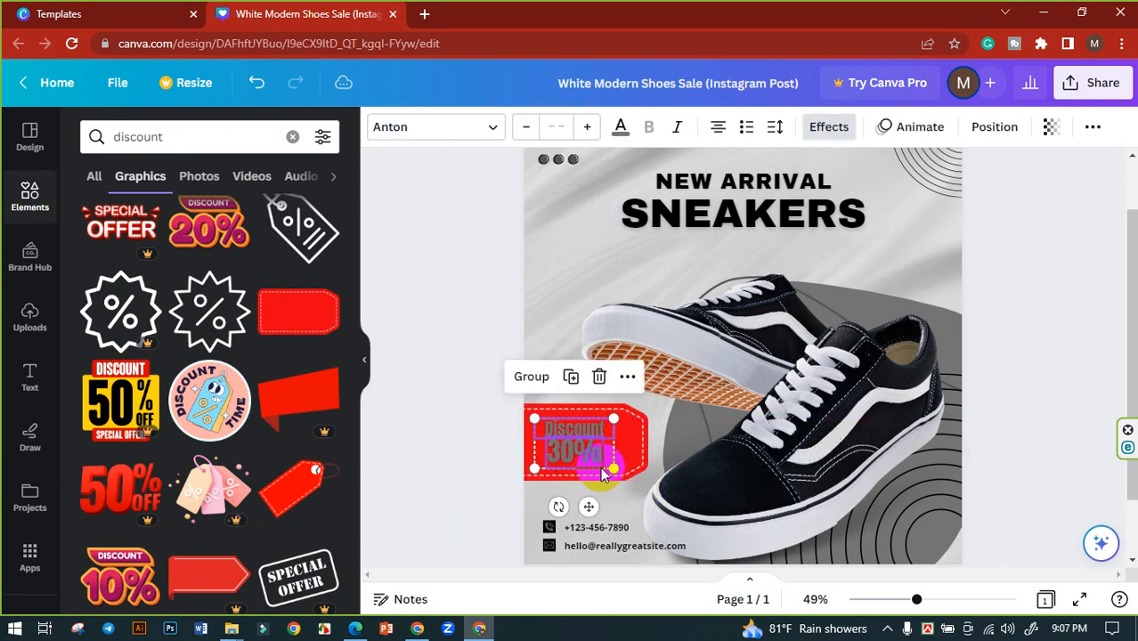
pyautogui.moveTo(616, 475); pyautogui.dragTo(588, 440)
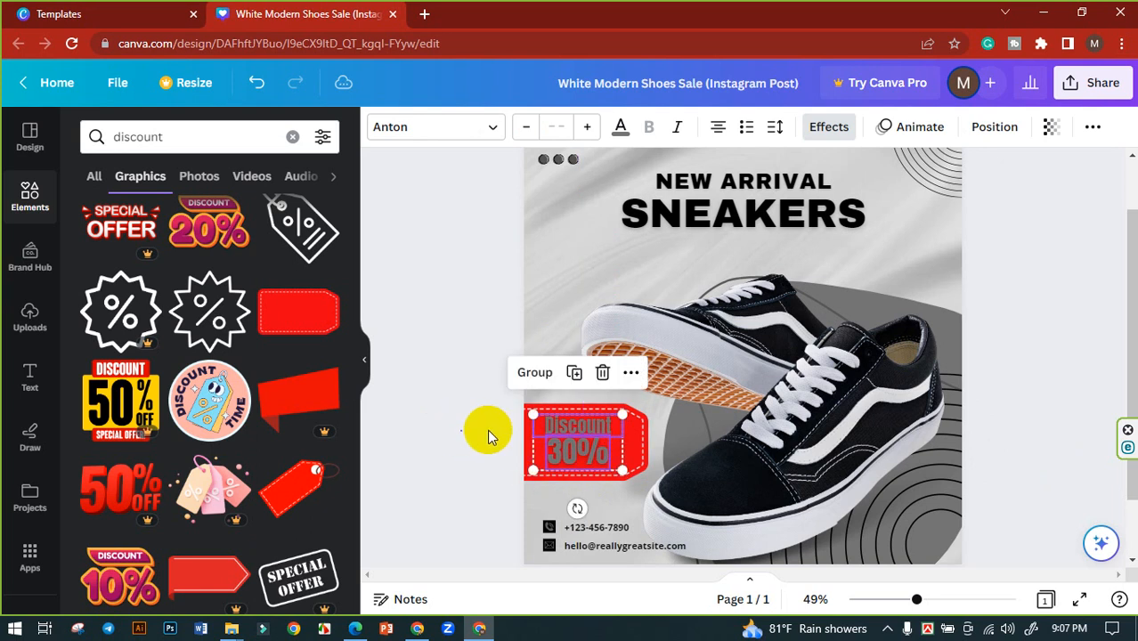
pyautogui.click(487, 429)
# - Change the red label's fill to the medium gray document color
pyautogui.click(629, 432)
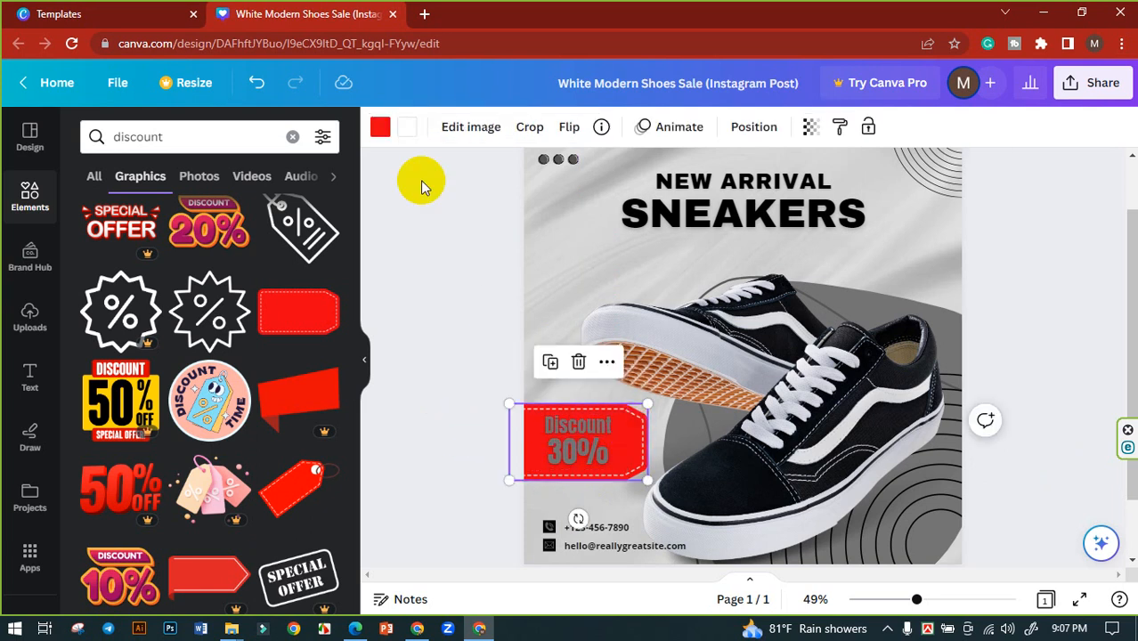
pyautogui.click(381, 129)
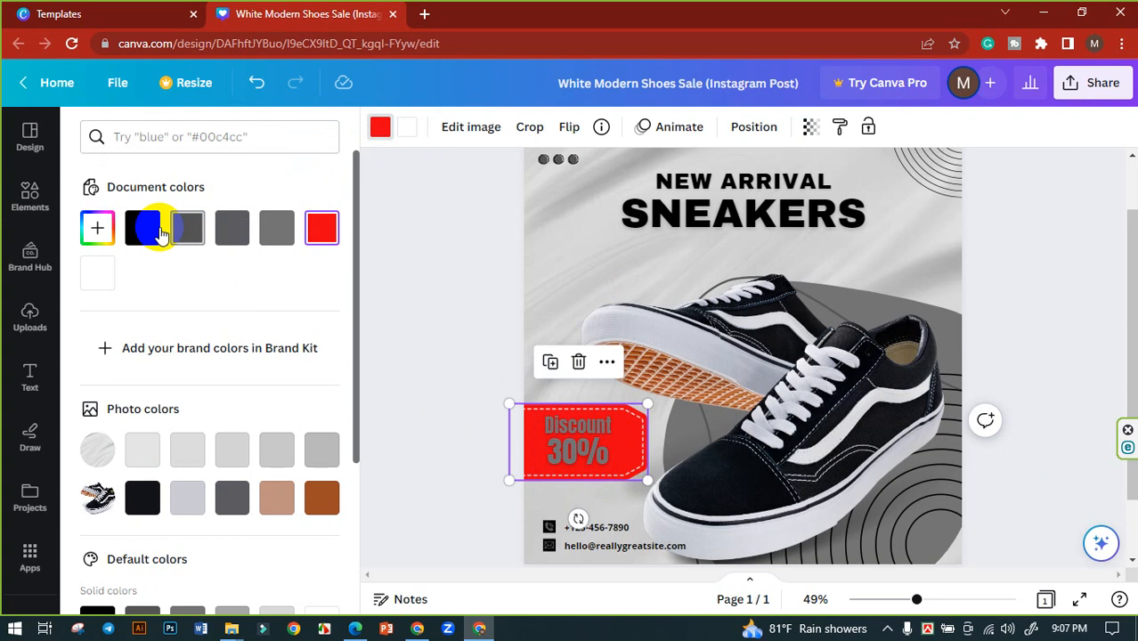
pyautogui.click(188, 230)
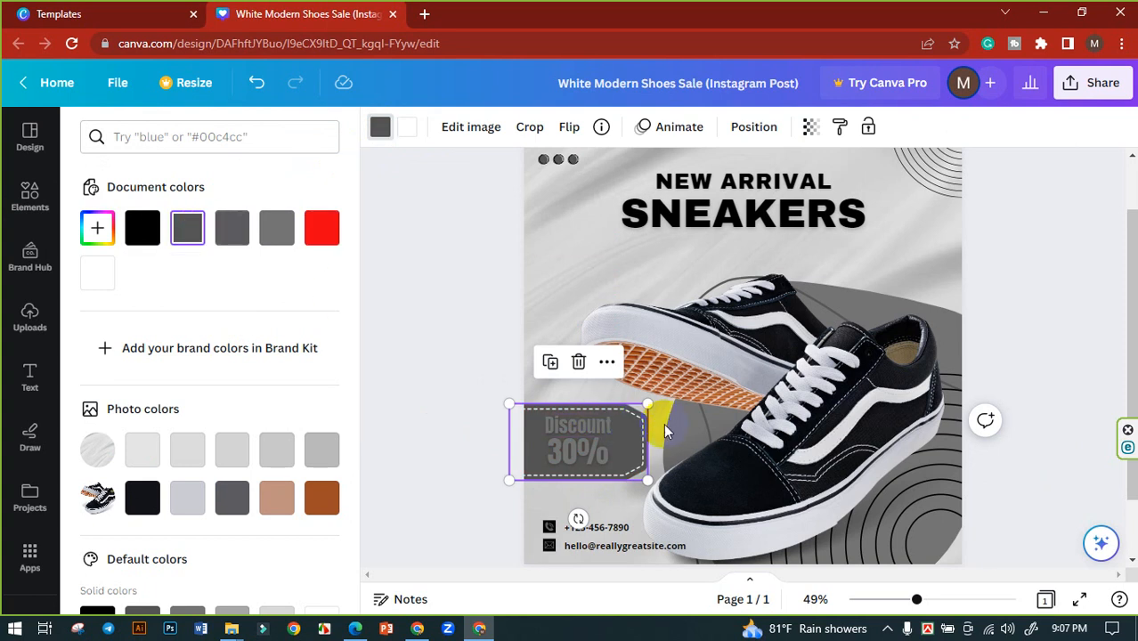
pyautogui.click(280, 230)
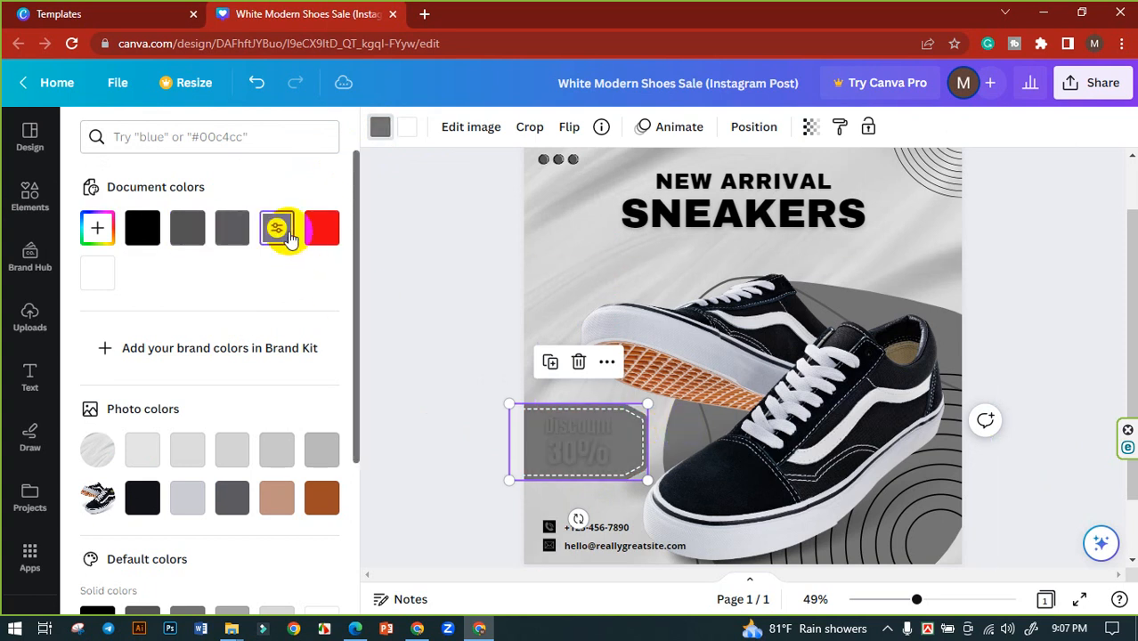
pyautogui.click(488, 321)
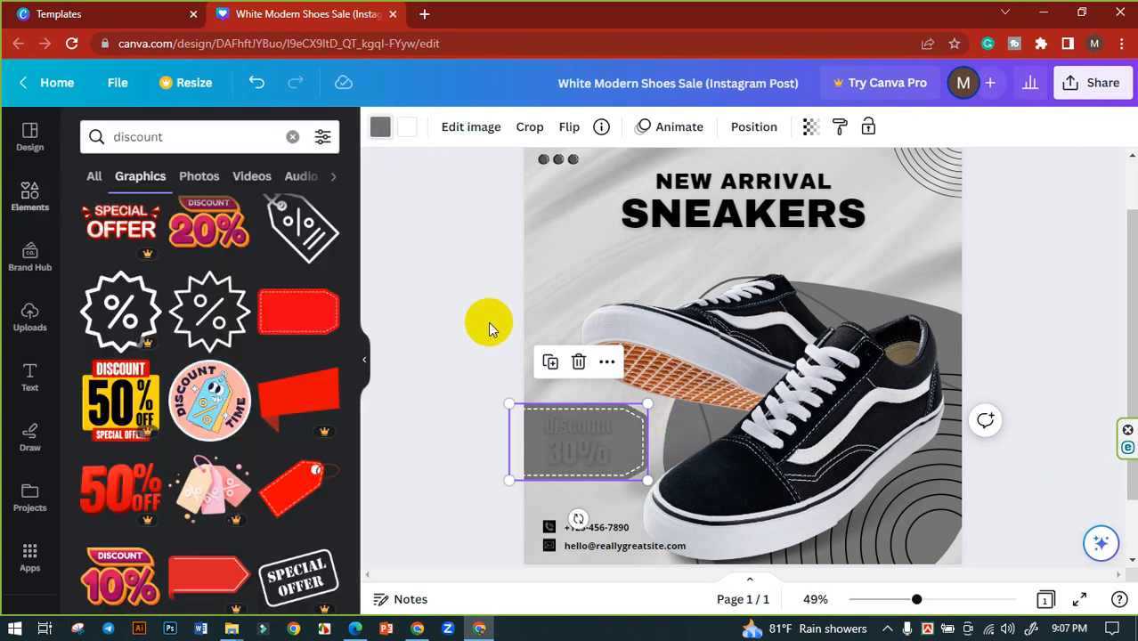
# - Recolor the Discount and 30% texts on the gray label to white
pyautogui.click(590, 457)
pyautogui.keyDown('shift'); pyautogui.click(588, 429); pyautogui.keyUp('shift')
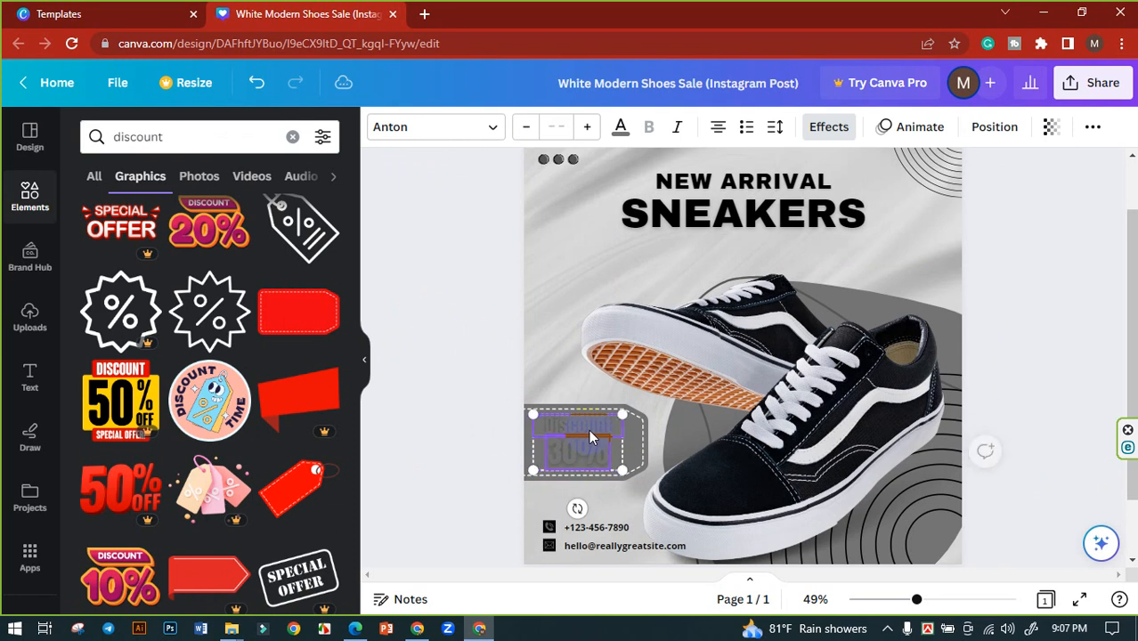
pyautogui.click(621, 127)
pyautogui.click(318, 230)
pyautogui.click(447, 306)
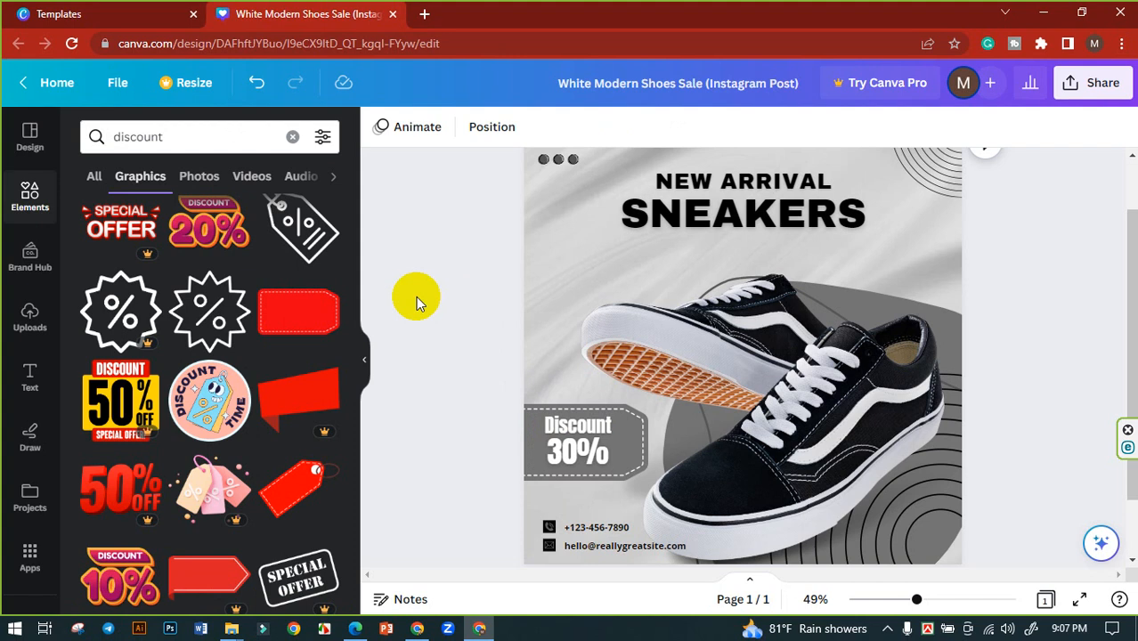
# - Move the NEW ARRIVAL and SNEAKERS headings together slightly down the page
pyautogui.click(743, 214)
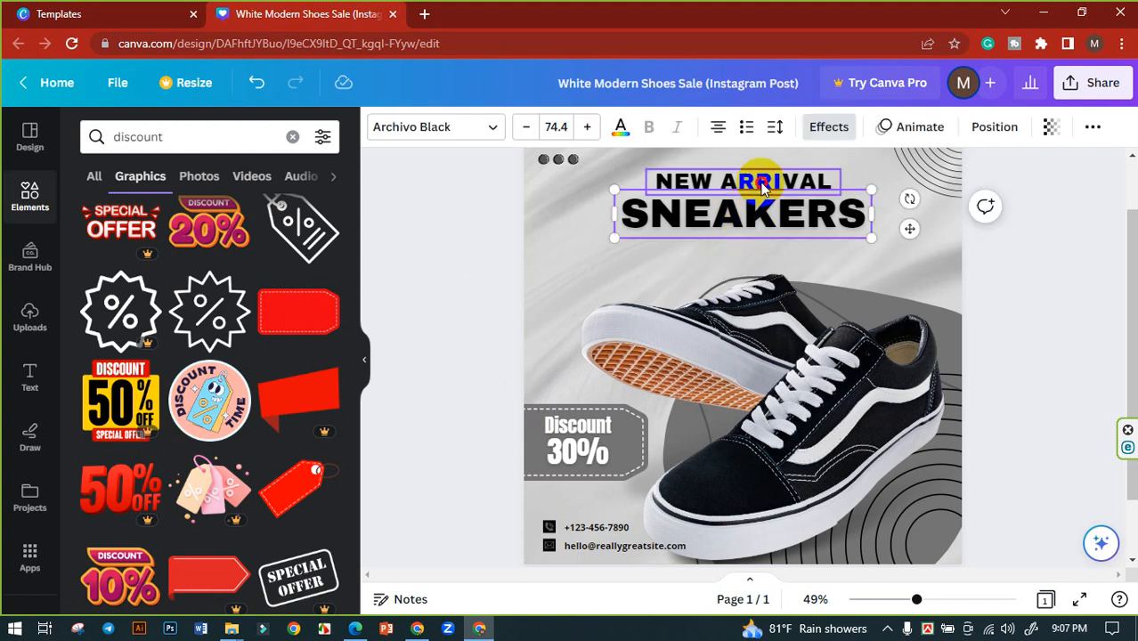
pyautogui.keyDown('shift'); pyautogui.click(763, 184); pyautogui.keyUp('shift')
pyautogui.moveTo(766, 216); pyautogui.dragTo(757, 225)
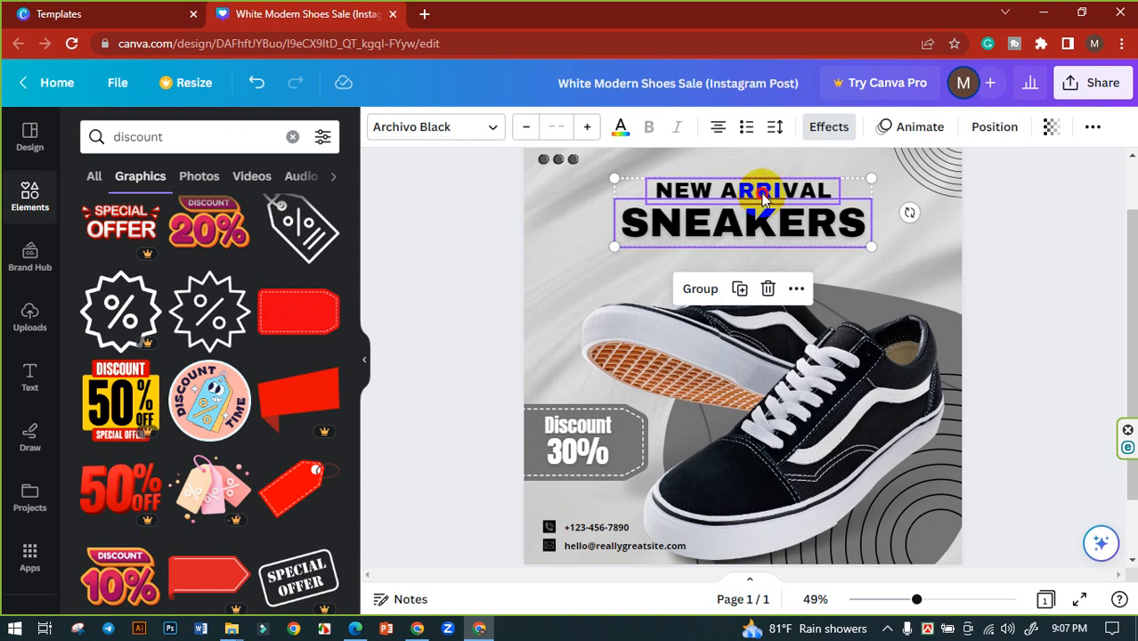
pyautogui.click(481, 199)
# - Change the NEW ARRIVAL heading to NEW ARRIVAL MEN'S and widen its text box to keep it on one line
pyautogui.doubleClick(788, 190)
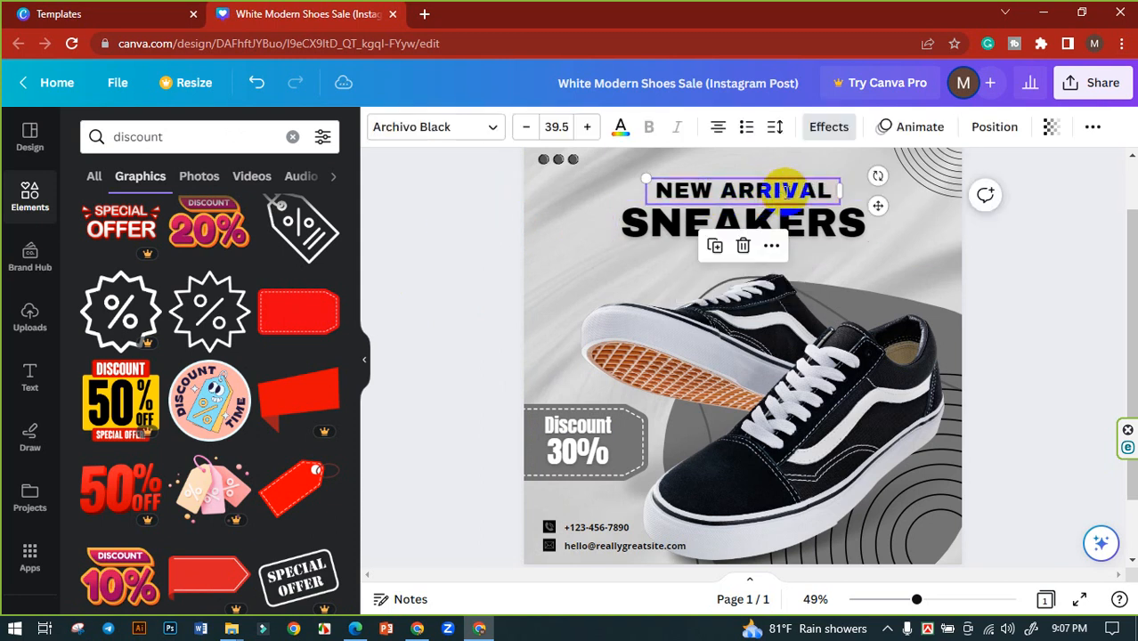
pyautogui.click(755, 191)
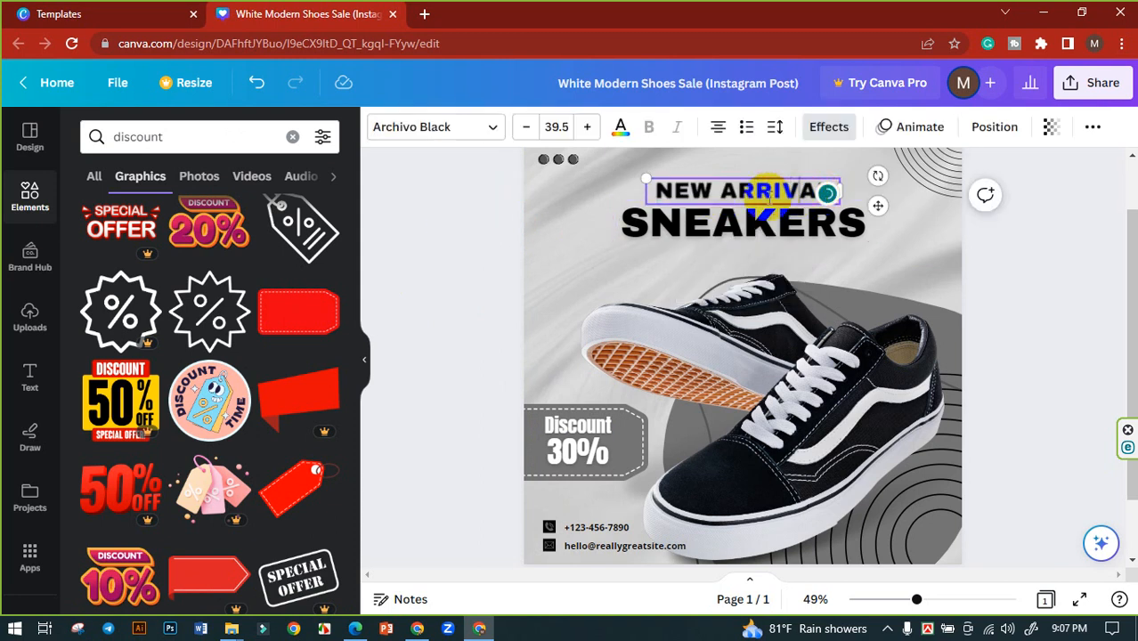
pyautogui.doubleClick(684, 190)
pyautogui.moveTo(657, 187); pyautogui.dragTo(852, 189)
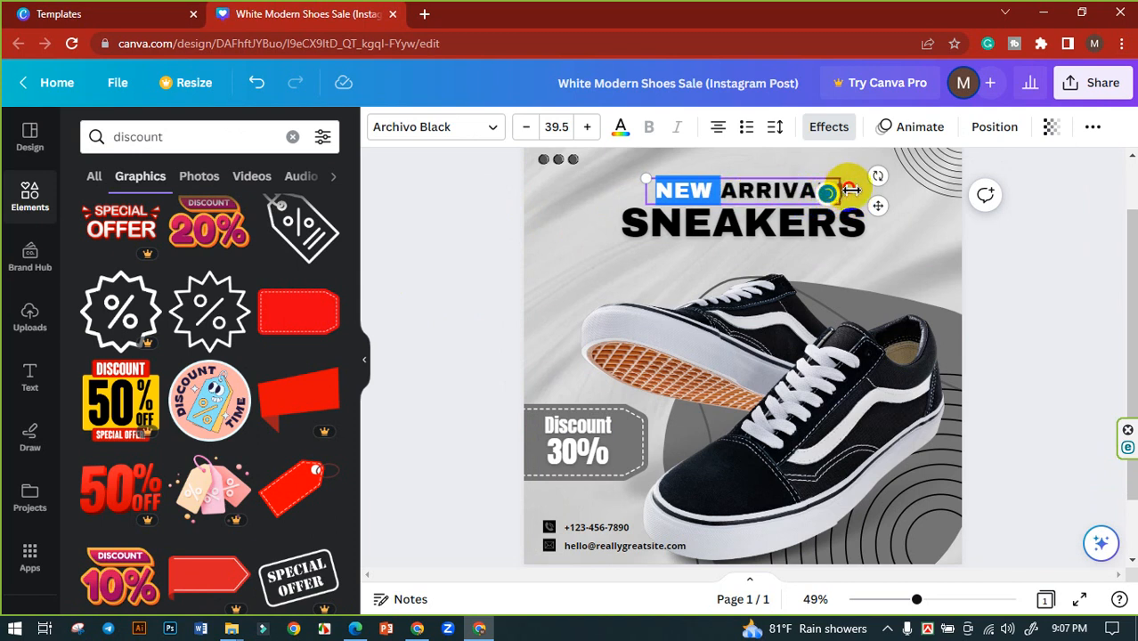
pyautogui.click(714, 222)
pyautogui.click(749, 191)
pyautogui.click(749, 193)
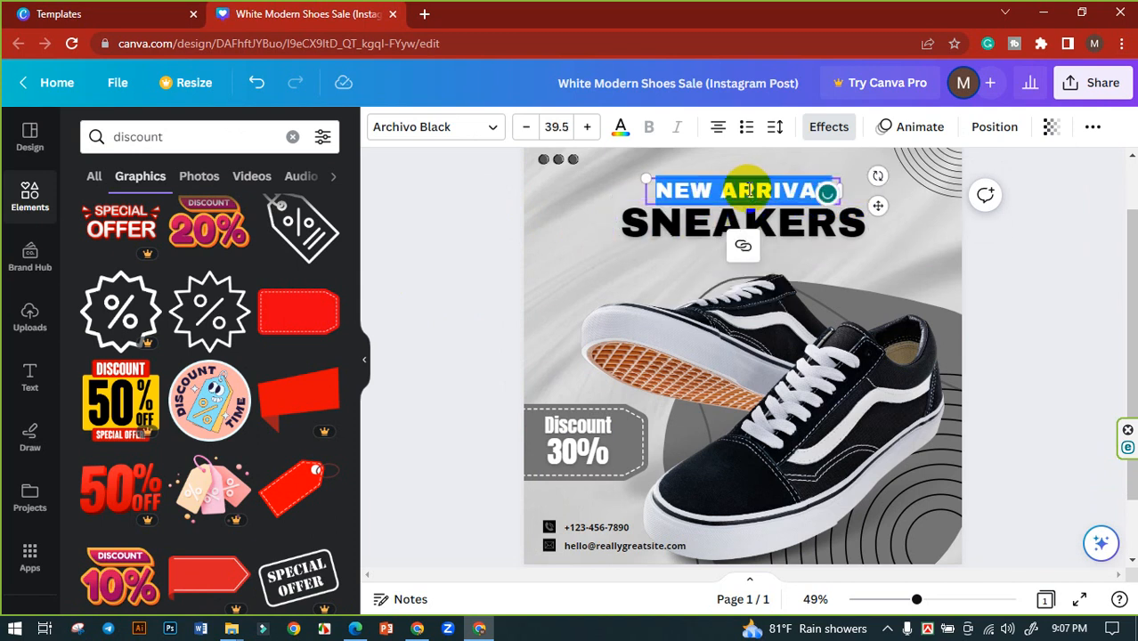
pyautogui.click(766, 191)
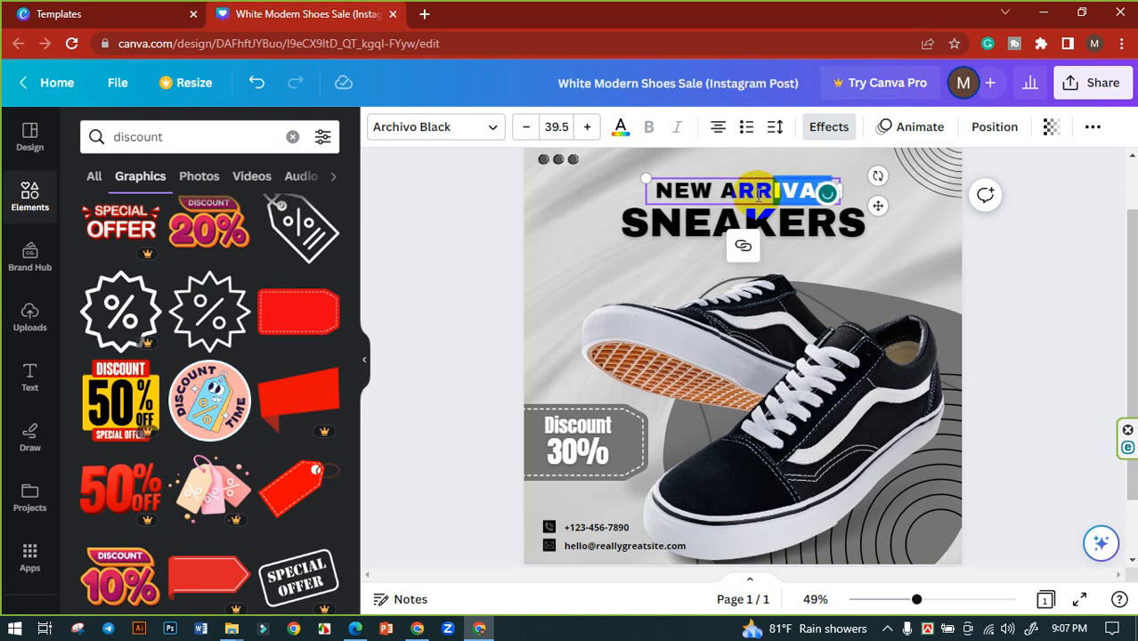
pyautogui.hotkey('shift', 'Left')
pyautogui.hotkey('shift', 'Left')
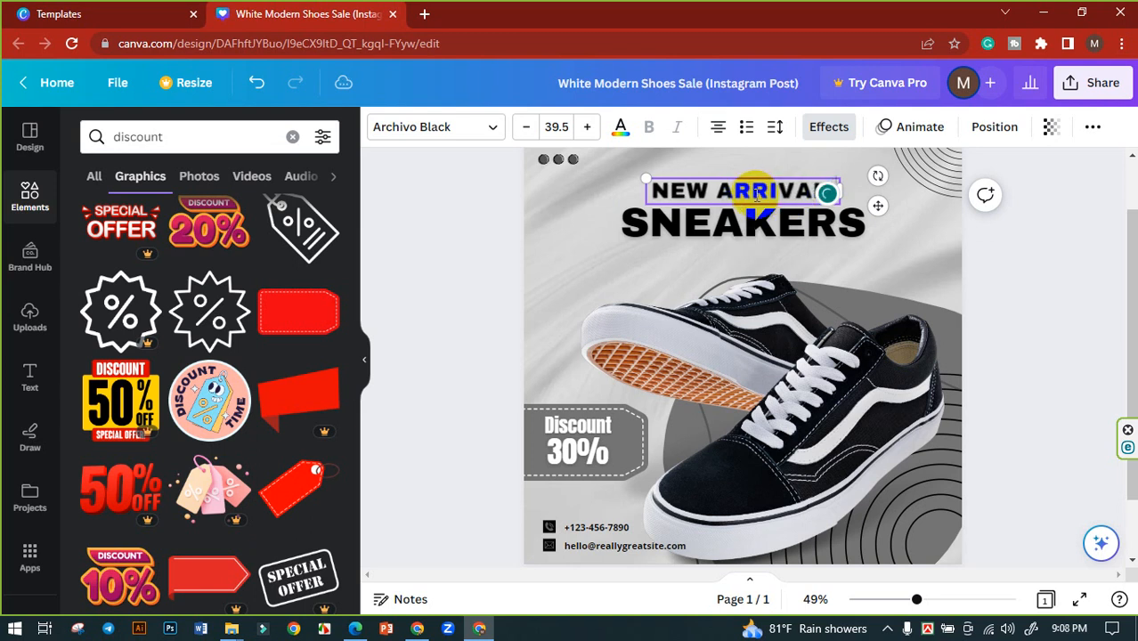
pyautogui.press('Return')
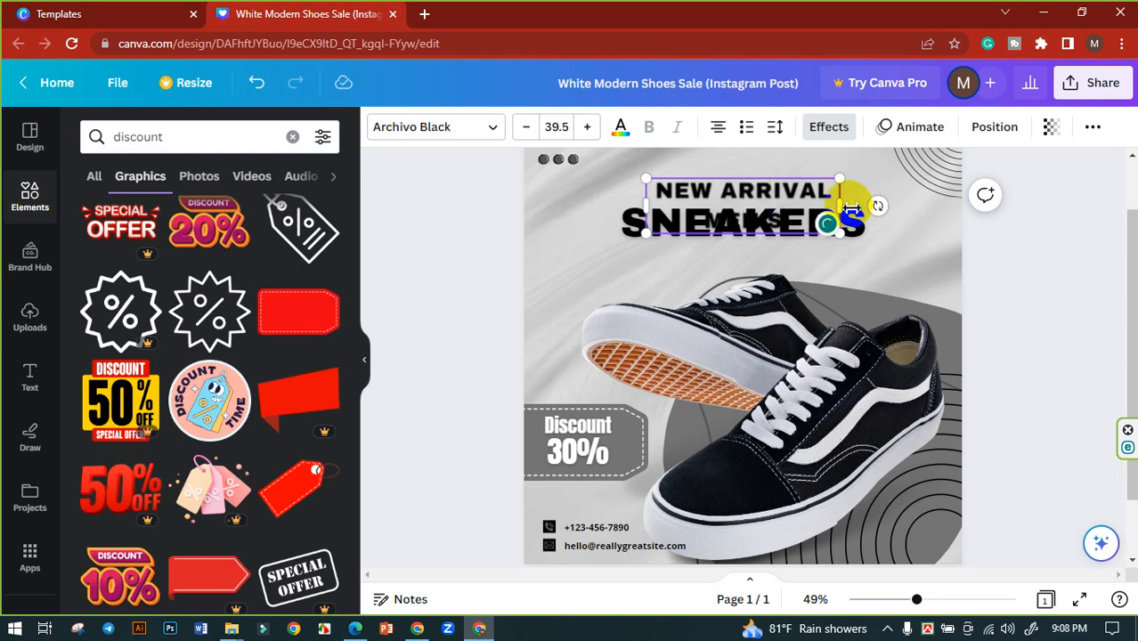
pyautogui.moveTo(873, 205); pyautogui.dragTo(935, 195)
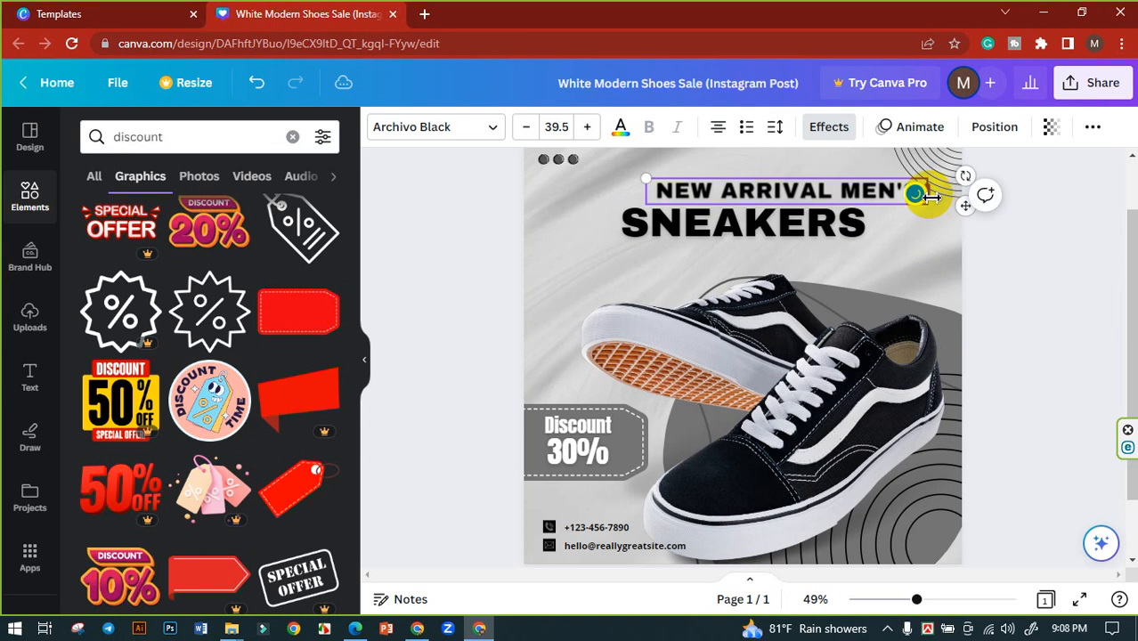
# - Restrict the Grammarly extension's site access to when the extension is clicked, and reload the page
pyautogui.rightClick(990, 44)
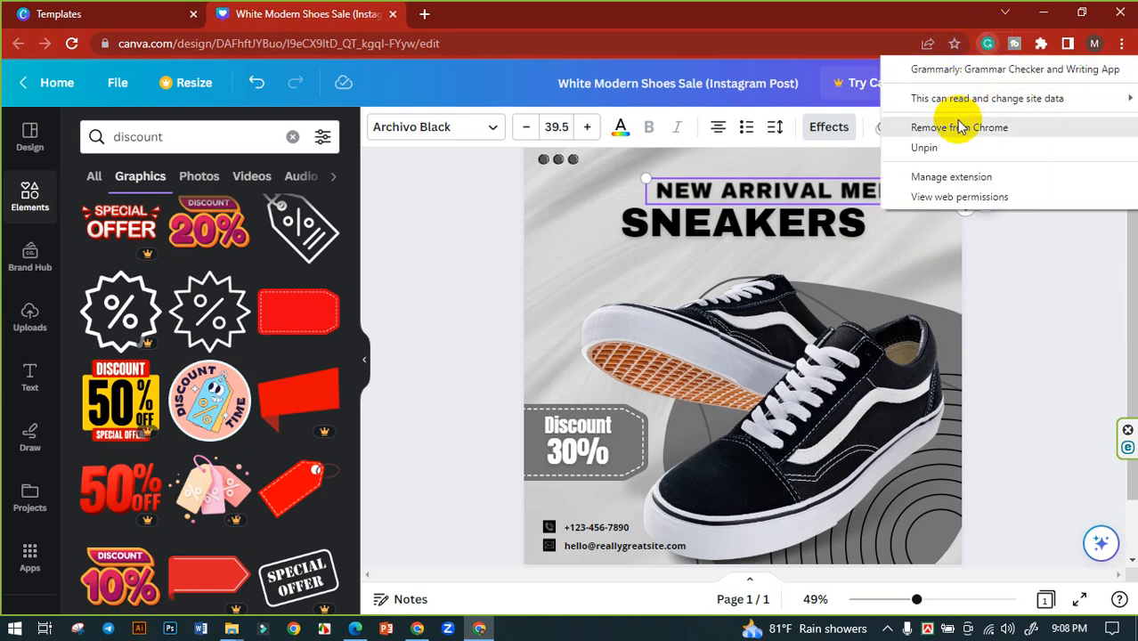
pyautogui.moveTo(974, 111)
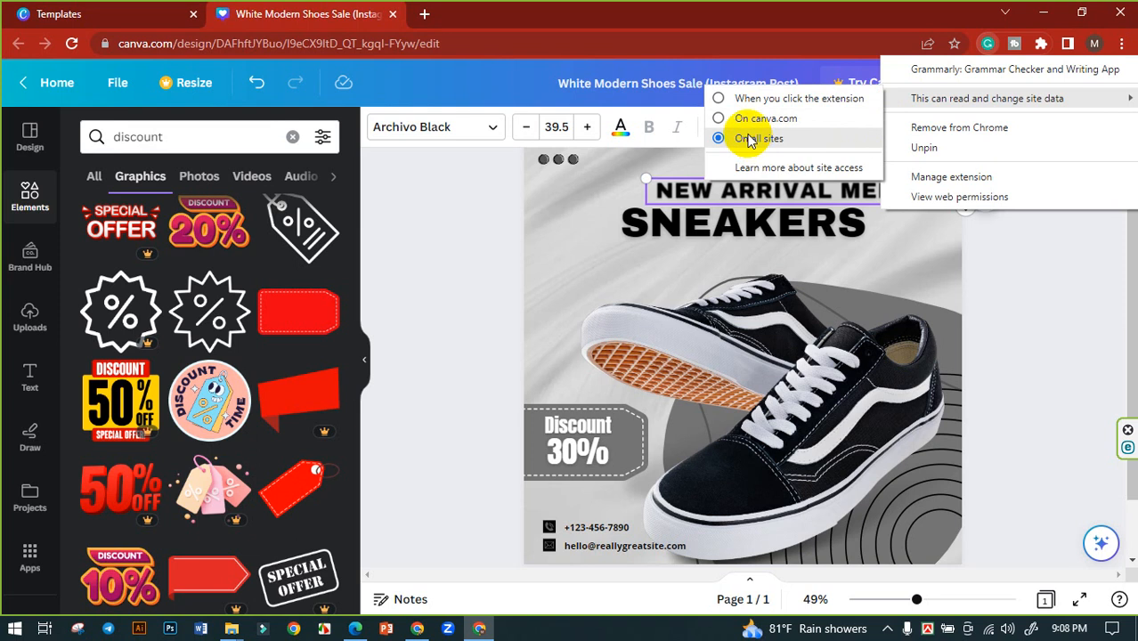
pyautogui.click(730, 99)
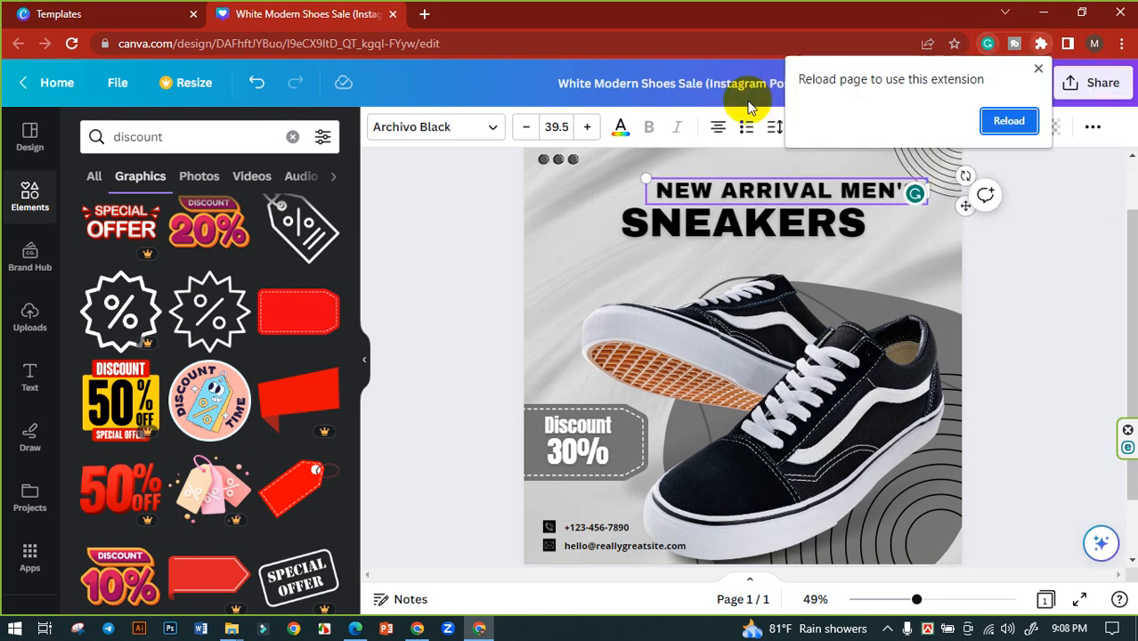
pyautogui.click(1008, 122)
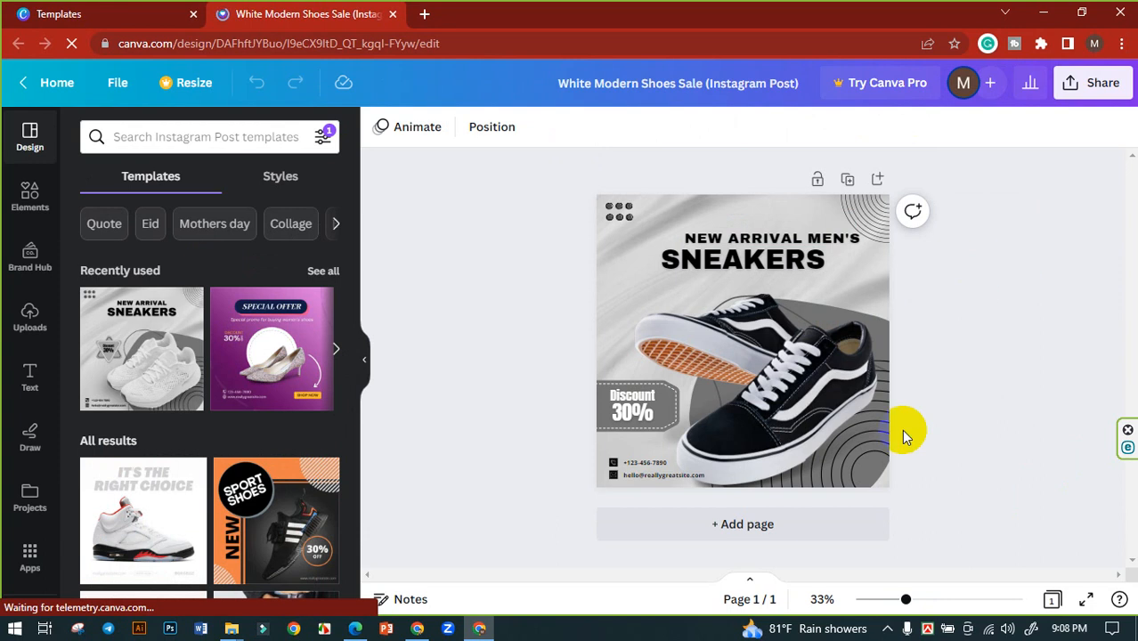
# - Shrink the NEW ARRIVAL MEN'S heading to size 31.7 and center it above SNEAKERS
pyautogui.moveTo(908, 599); pyautogui.dragTo(928, 600)
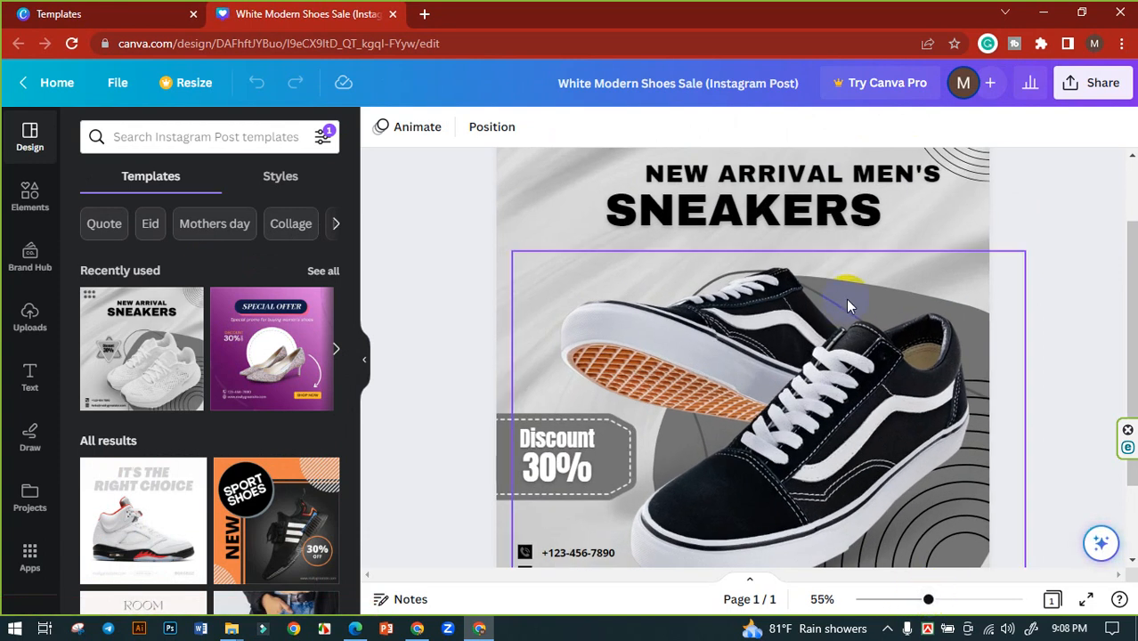
pyautogui.click(837, 264)
pyautogui.moveTo(944, 290); pyautogui.dragTo(896, 287)
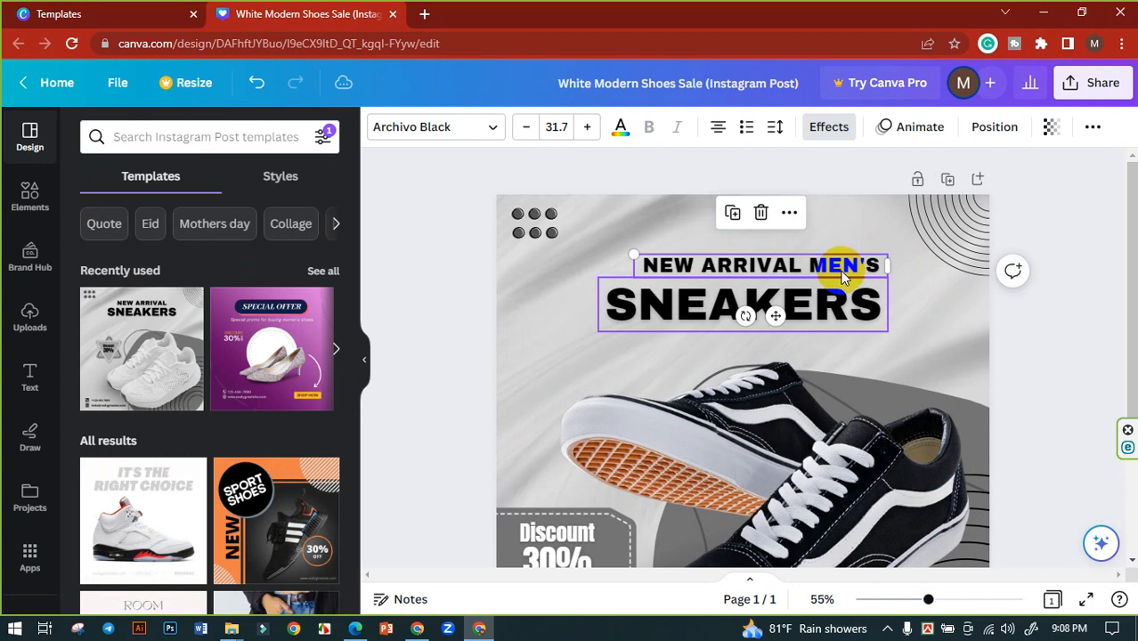
pyautogui.moveTo(822, 267); pyautogui.dragTo(822, 266)
pyautogui.click(447, 253)
# - Move the NEW ARRIVAL MEN'S and SNEAKERS headings together slightly up the page
pyautogui.click(771, 310)
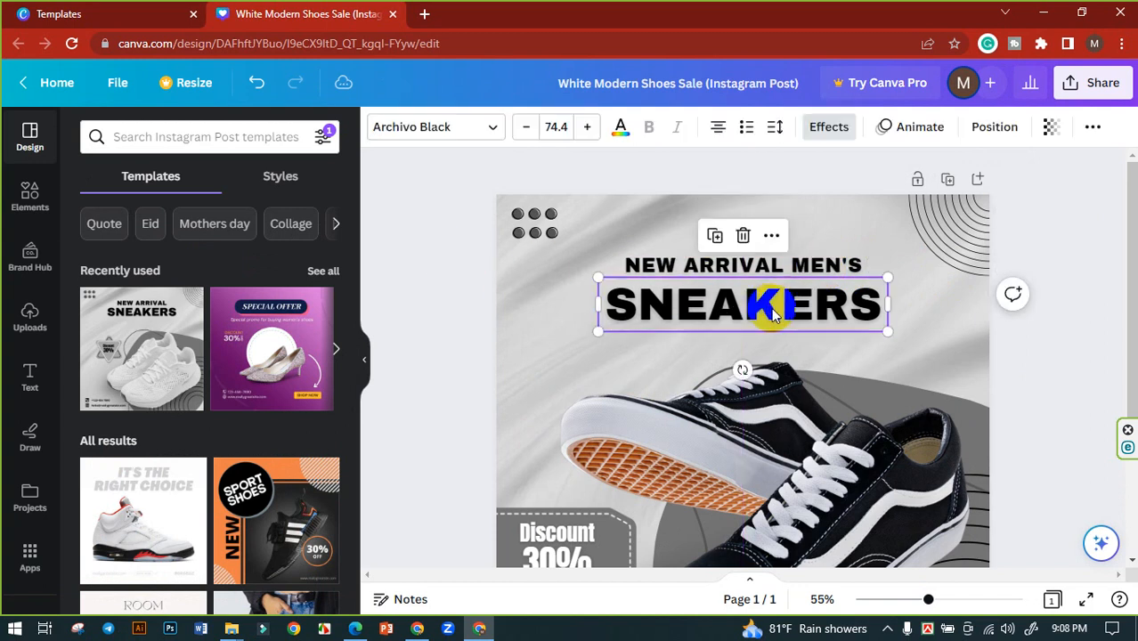
pyautogui.moveTo(771, 310); pyautogui.dragTo(769, 250)
pyautogui.click(765, 267)
pyautogui.keyDown('shift'); pyautogui.click(766, 291); pyautogui.keyUp('shift')
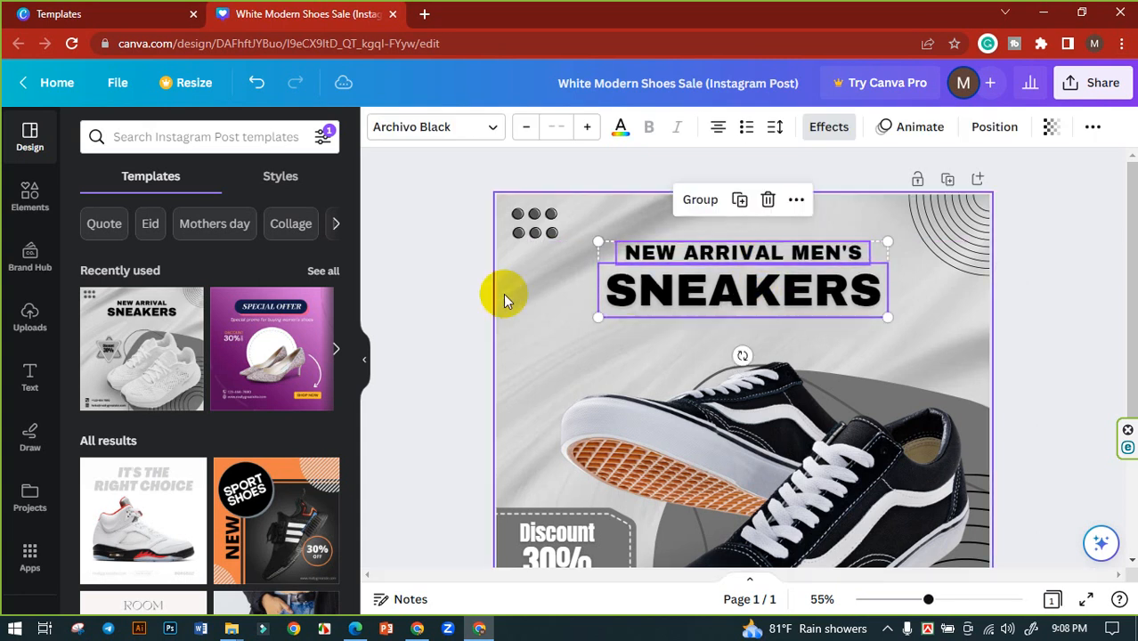
pyautogui.click(466, 296)
# - Unlock the sneaker image and shift it slightly up and to the right, closer to the headings
pyautogui.scroll(-5, 552, 366)
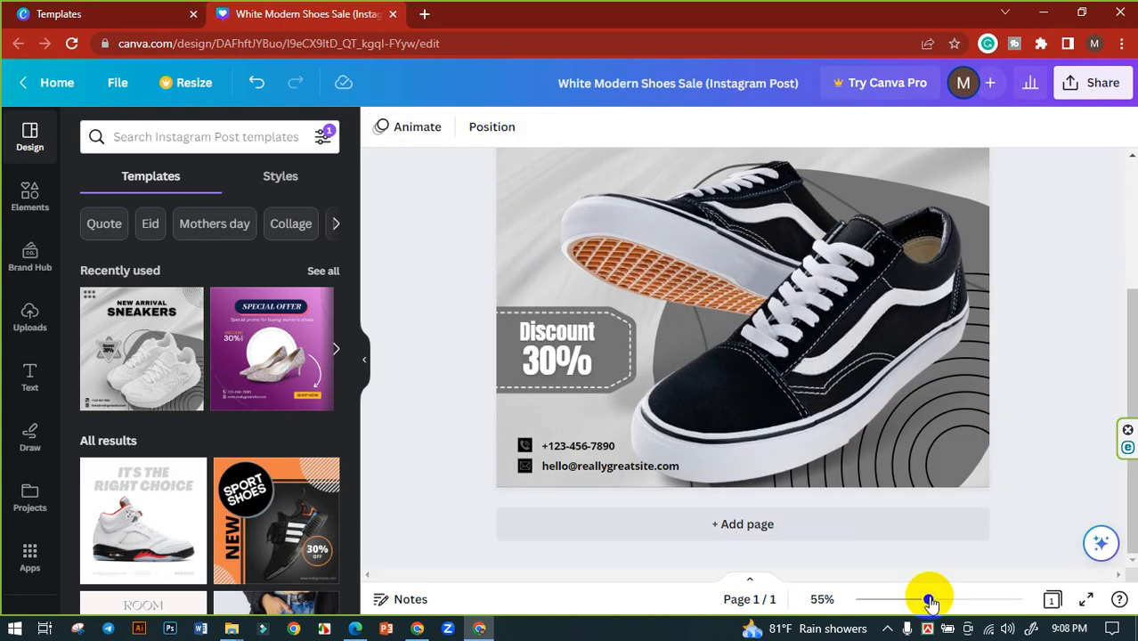
pyautogui.moveTo(928, 599); pyautogui.dragTo(912, 602)
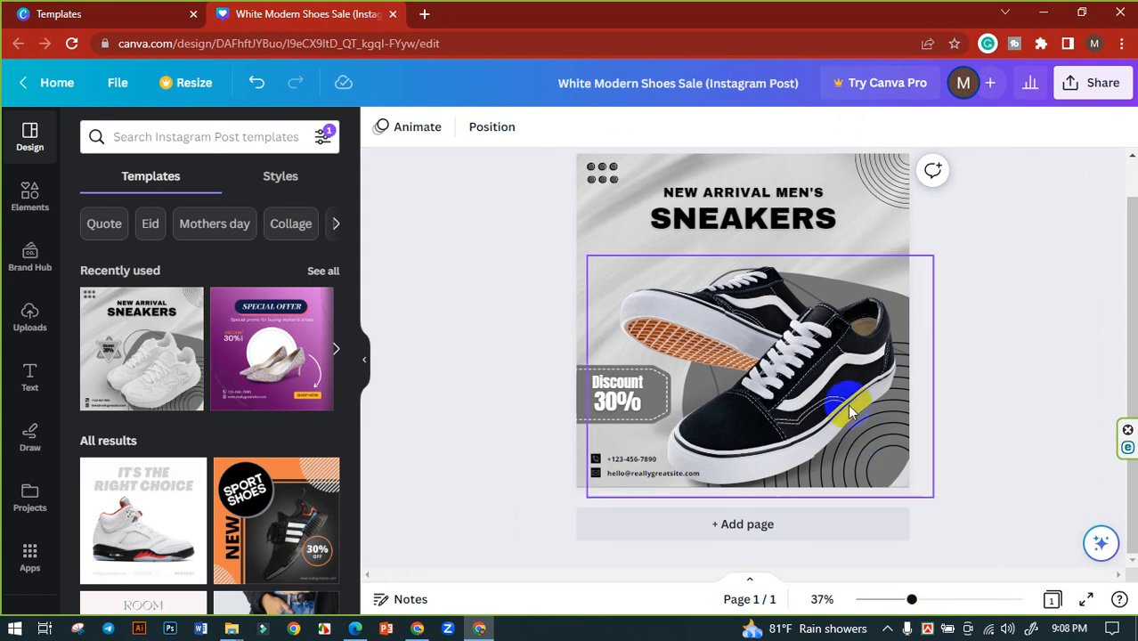
pyautogui.click(811, 386)
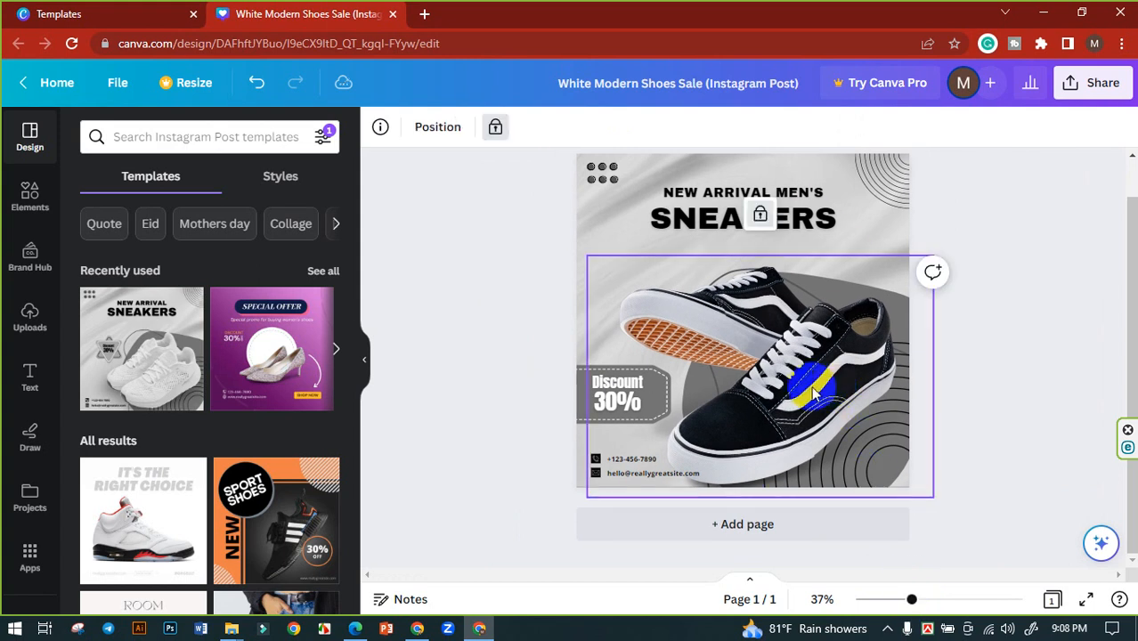
pyautogui.click(759, 217)
pyautogui.moveTo(821, 384); pyautogui.dragTo(832, 374)
pyautogui.moveTo(833, 372); pyautogui.dragTo(829, 370)
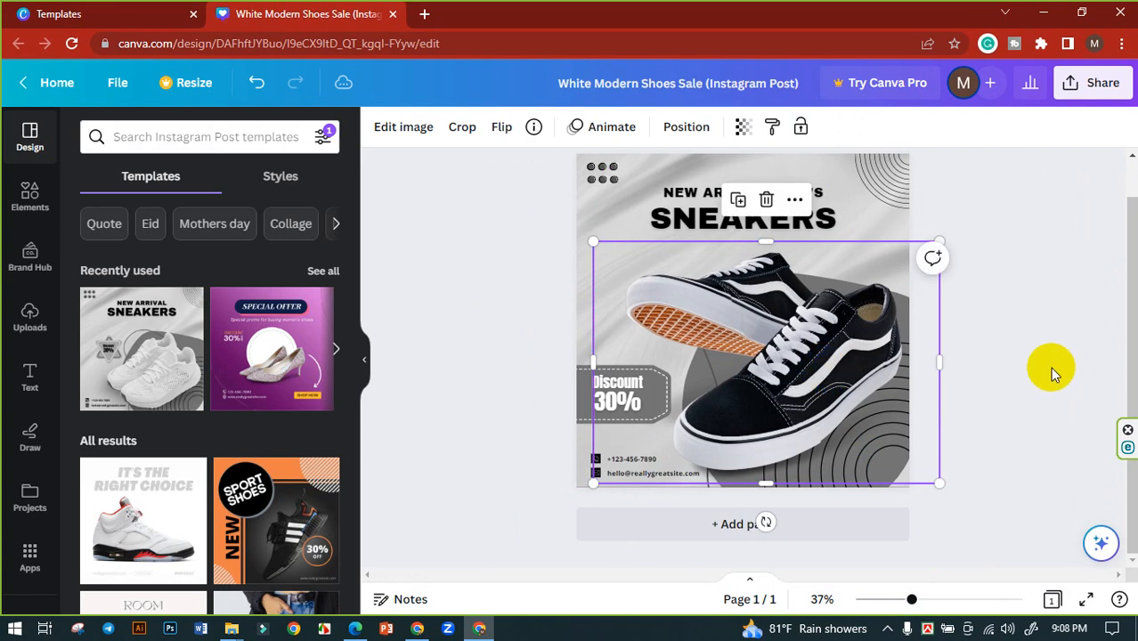
pyautogui.click(1045, 368)
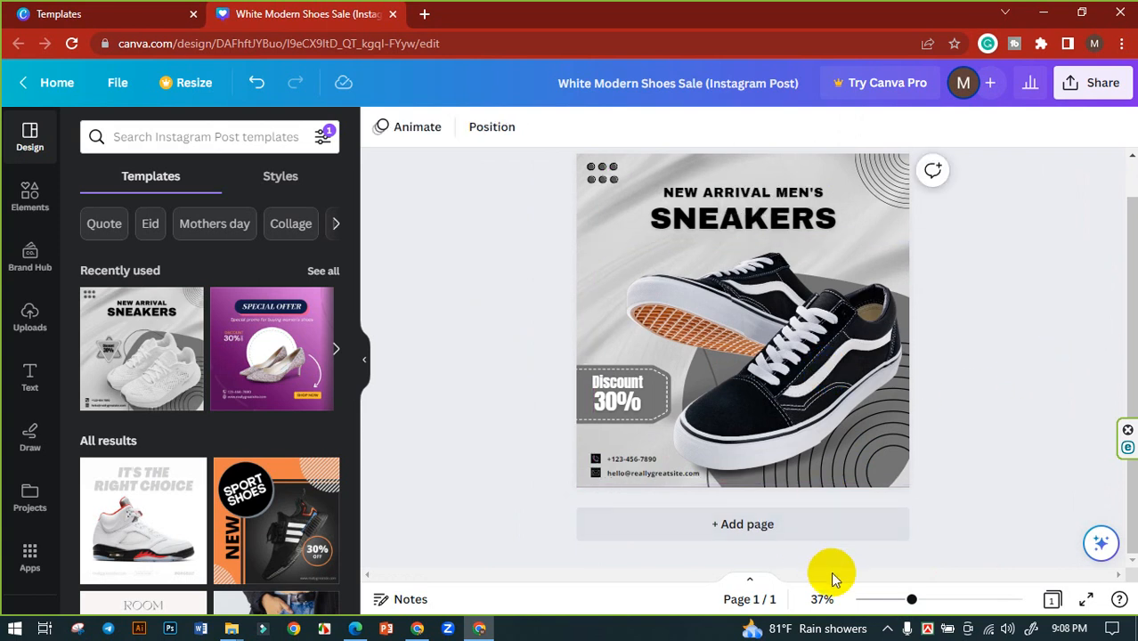
# - Lock the sneaker image in its new position
pyautogui.moveTo(914, 603); pyautogui.dragTo(940, 599)
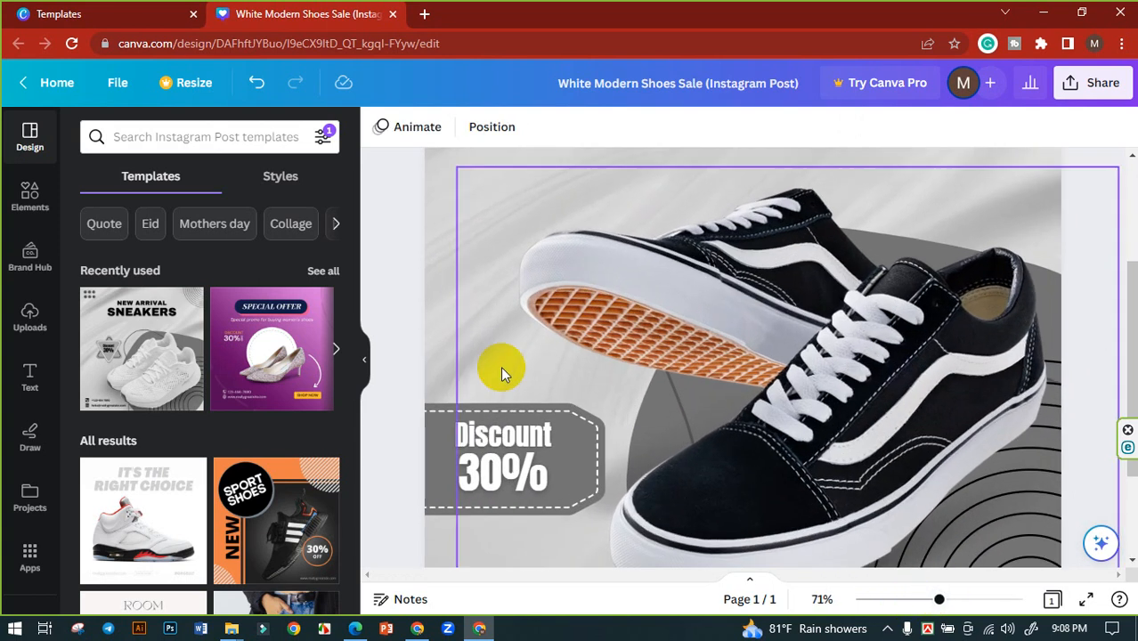
pyautogui.scroll(-3, 501, 366)
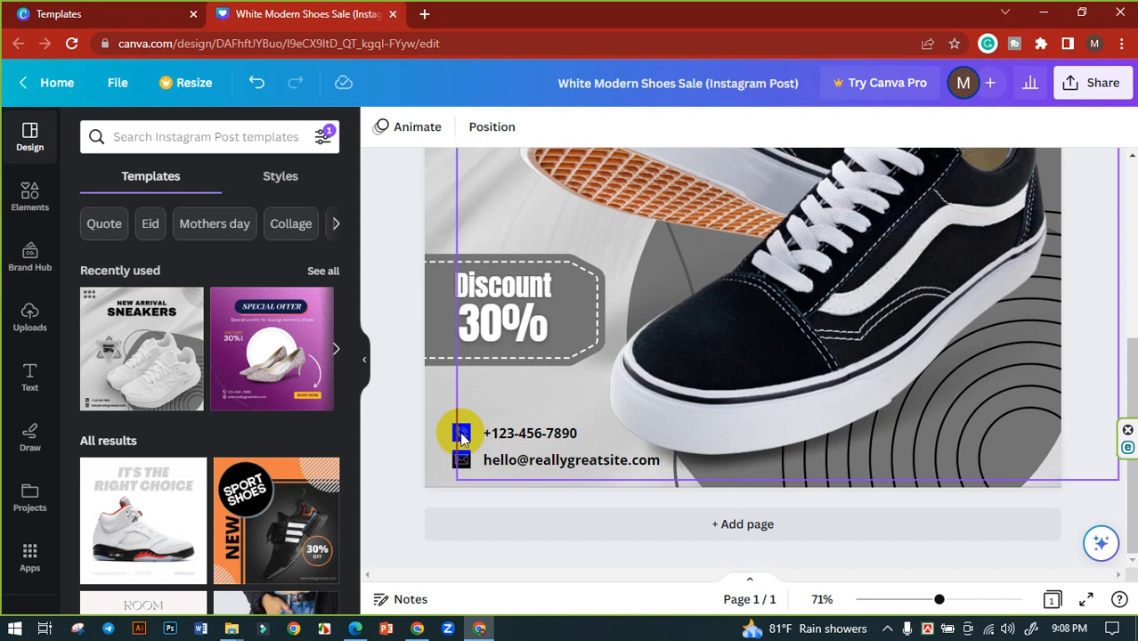
pyautogui.moveTo(940, 603); pyautogui.dragTo(952, 600)
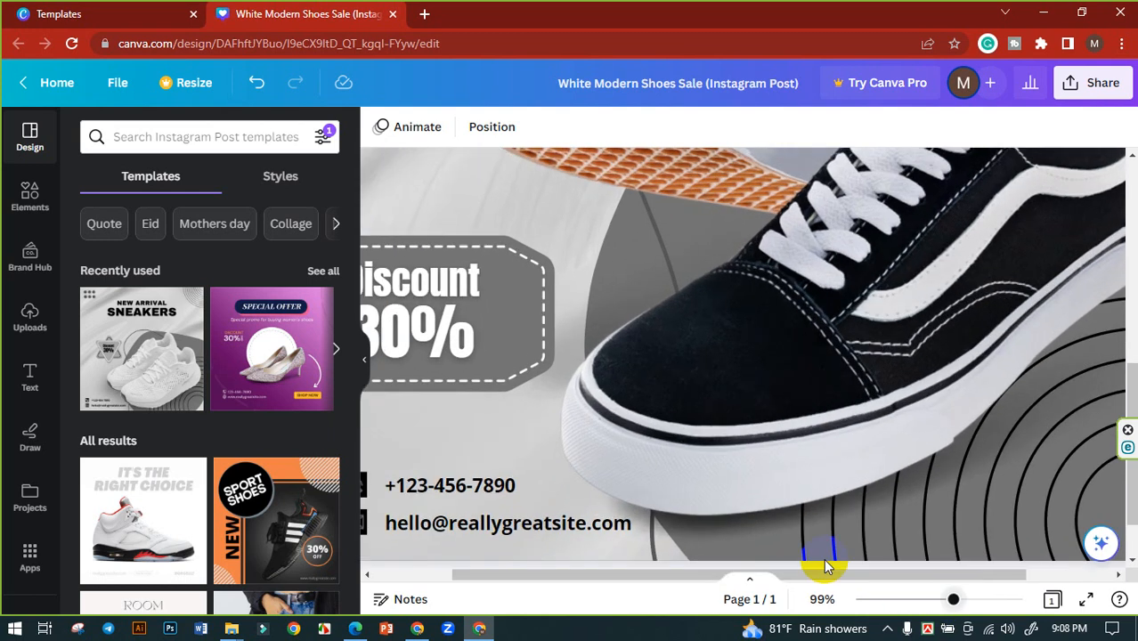
pyautogui.moveTo(553, 576); pyautogui.dragTo(446, 580)
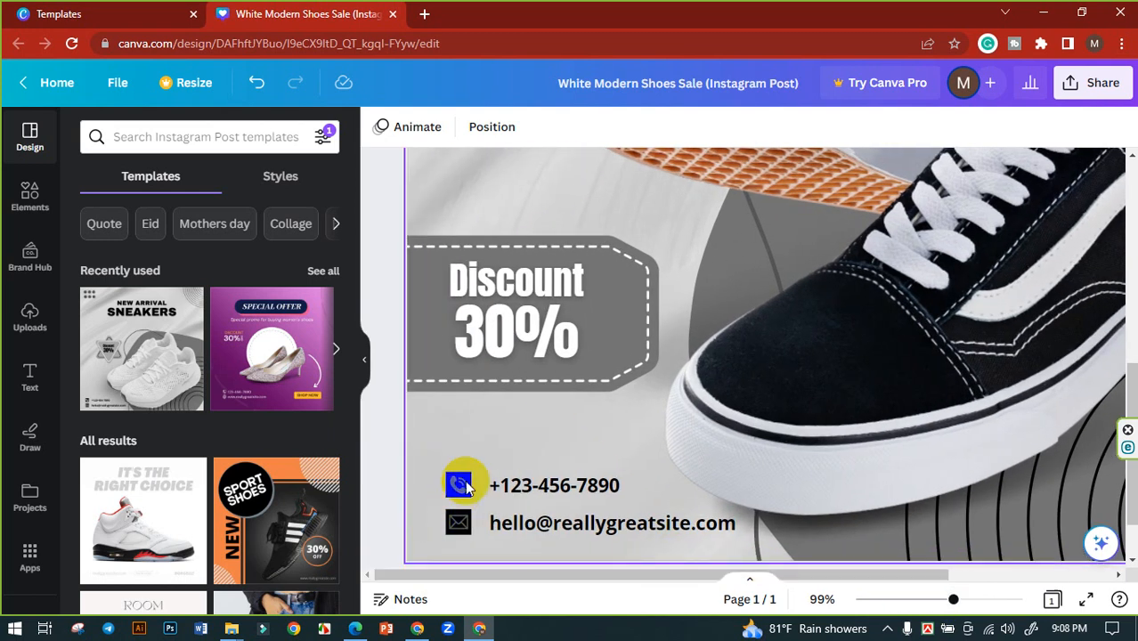
pyautogui.click(868, 405)
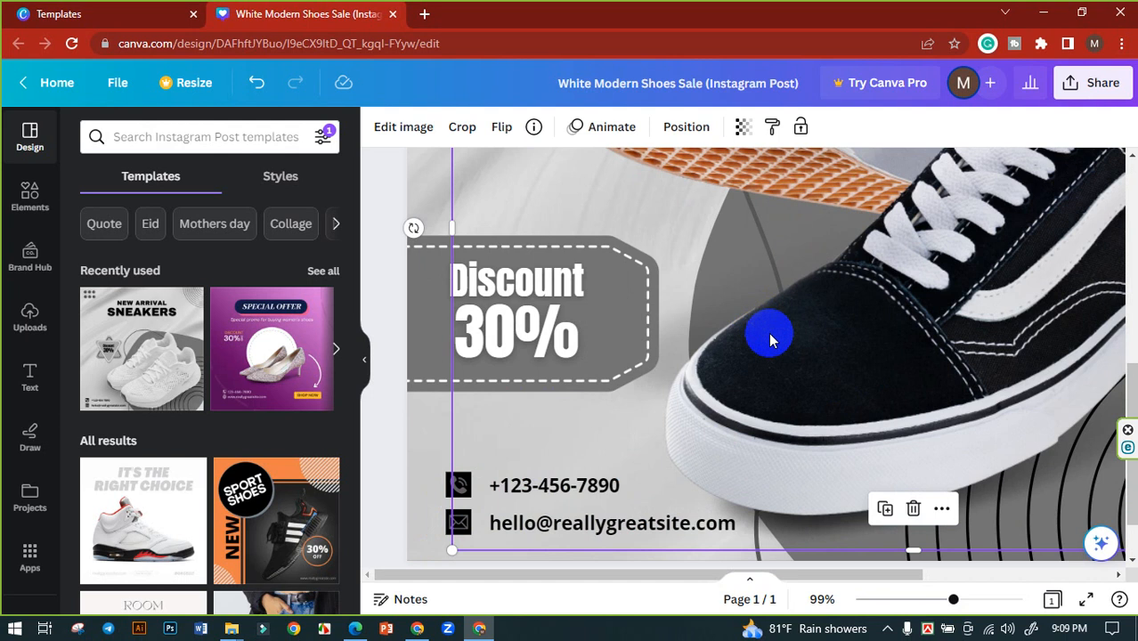
pyautogui.rightClick(853, 353)
pyautogui.click(905, 473)
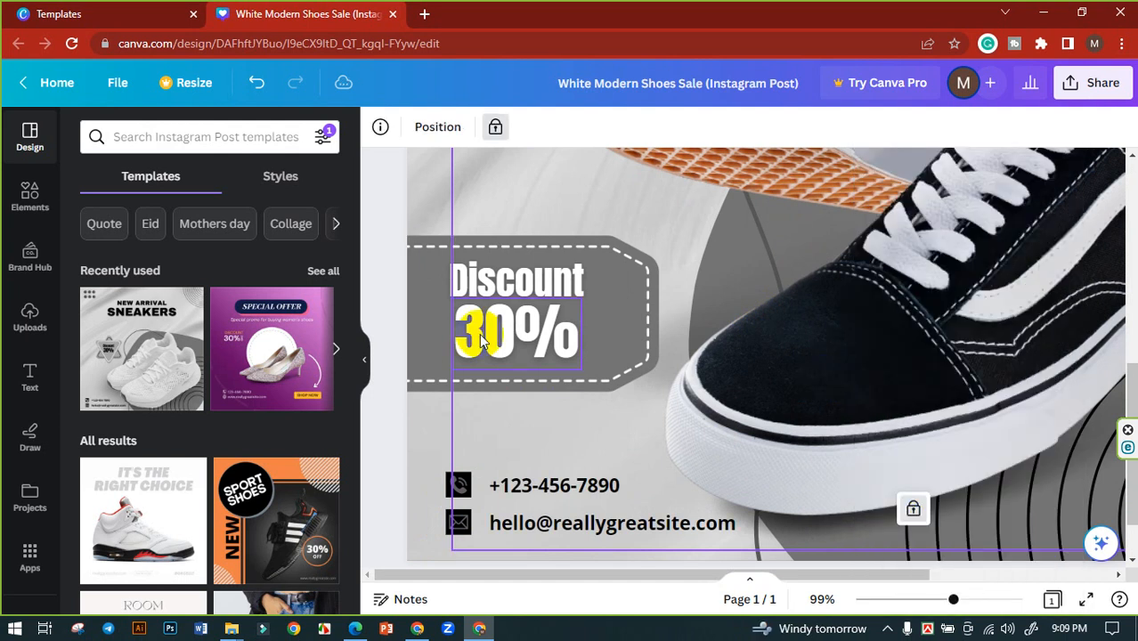
pyautogui.click(376, 261)
# - Recolor the gray handset symbol of the phone icon to the white document color
pyautogui.click(462, 493)
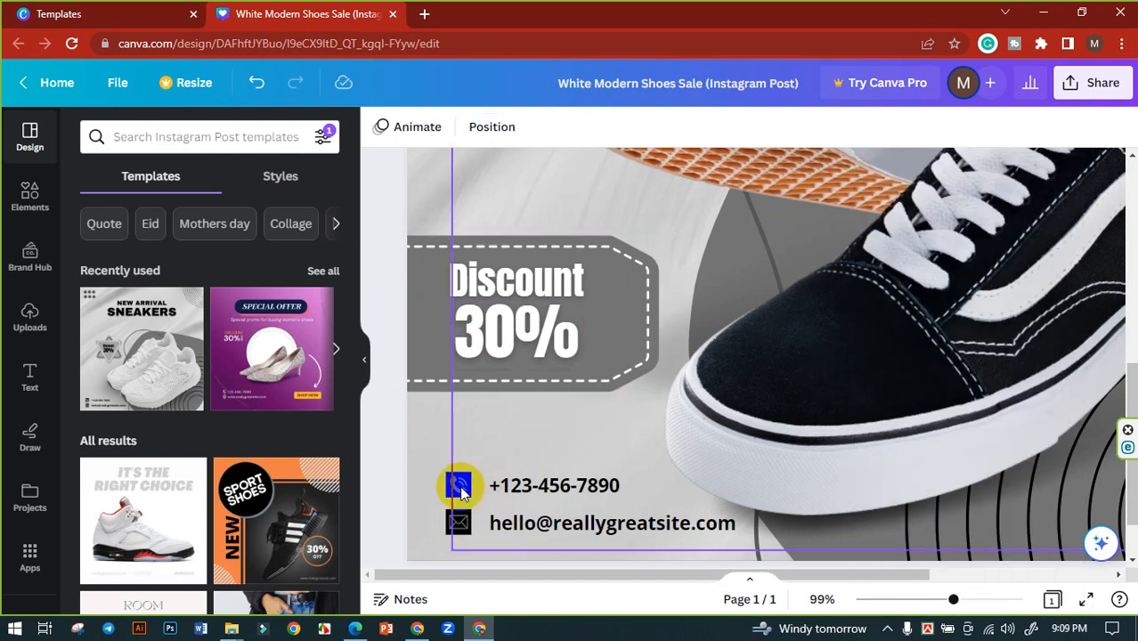
pyautogui.click(458, 493)
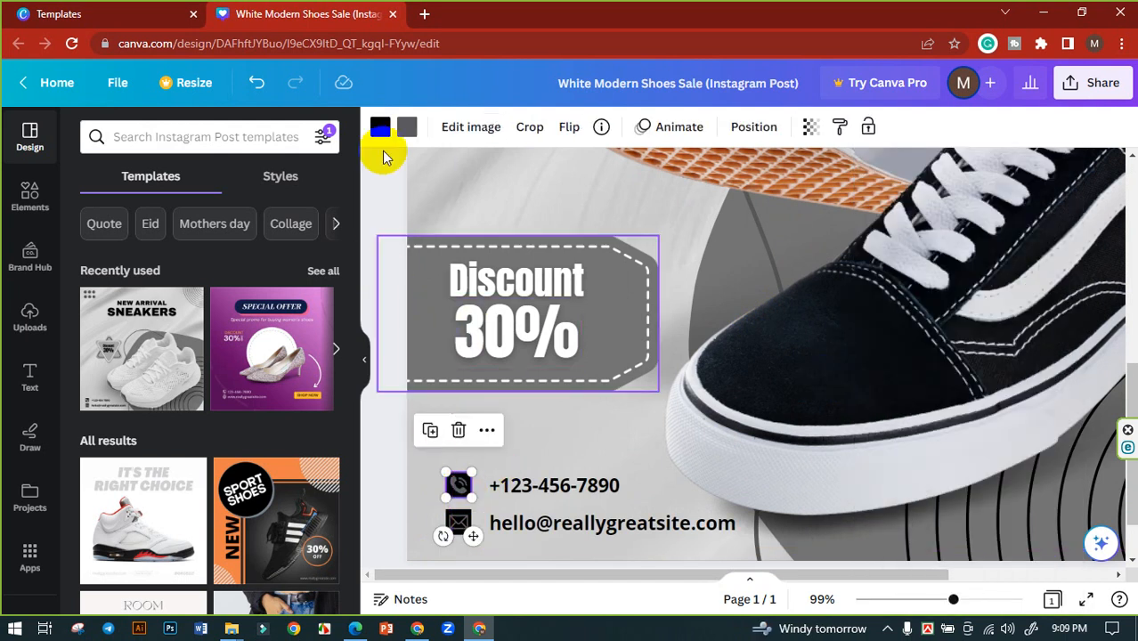
pyautogui.click(406, 132)
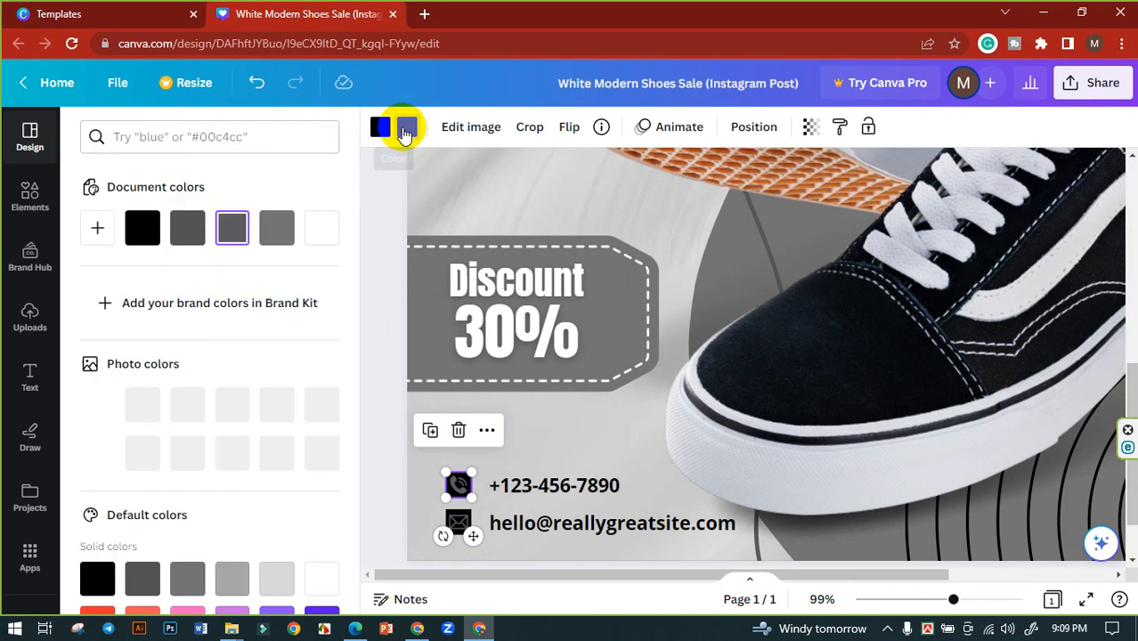
pyautogui.click(322, 227)
# - Recolor the gray envelope symbol of the e-mail icon to the white document color
pyautogui.click(460, 524)
pyautogui.click(460, 523)
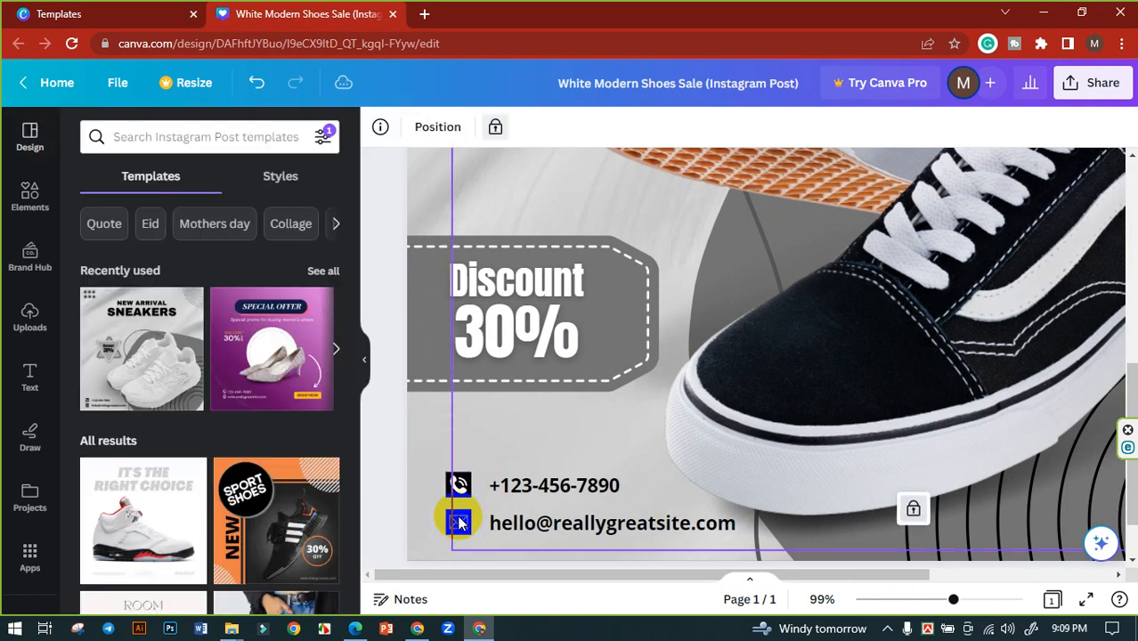
pyautogui.click(458, 523)
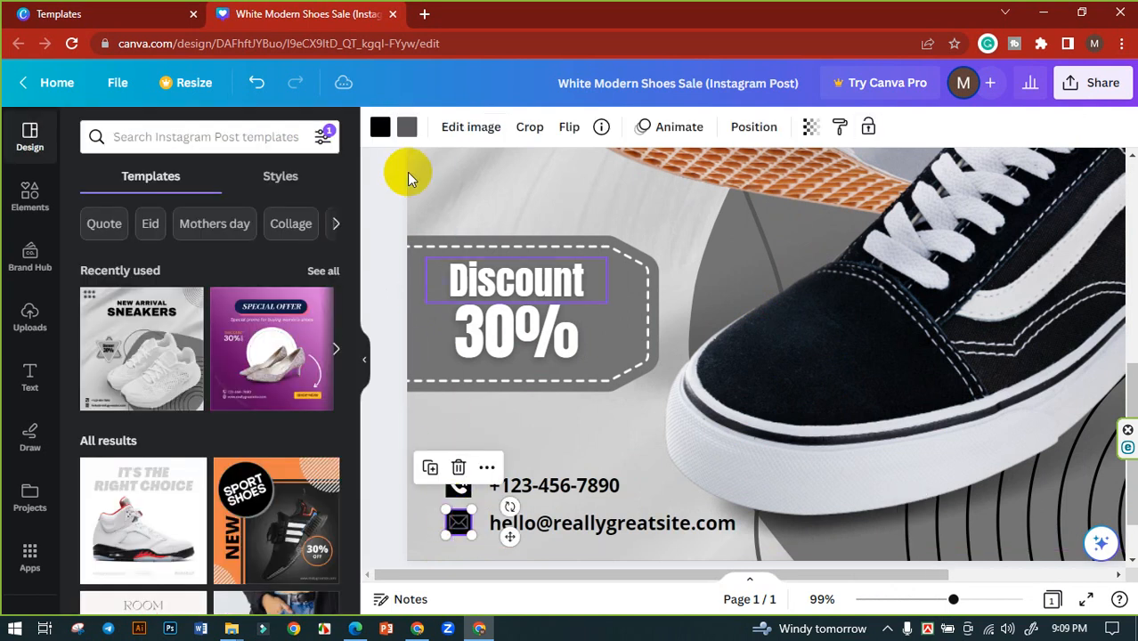
pyautogui.click(406, 126)
pyautogui.click(319, 247)
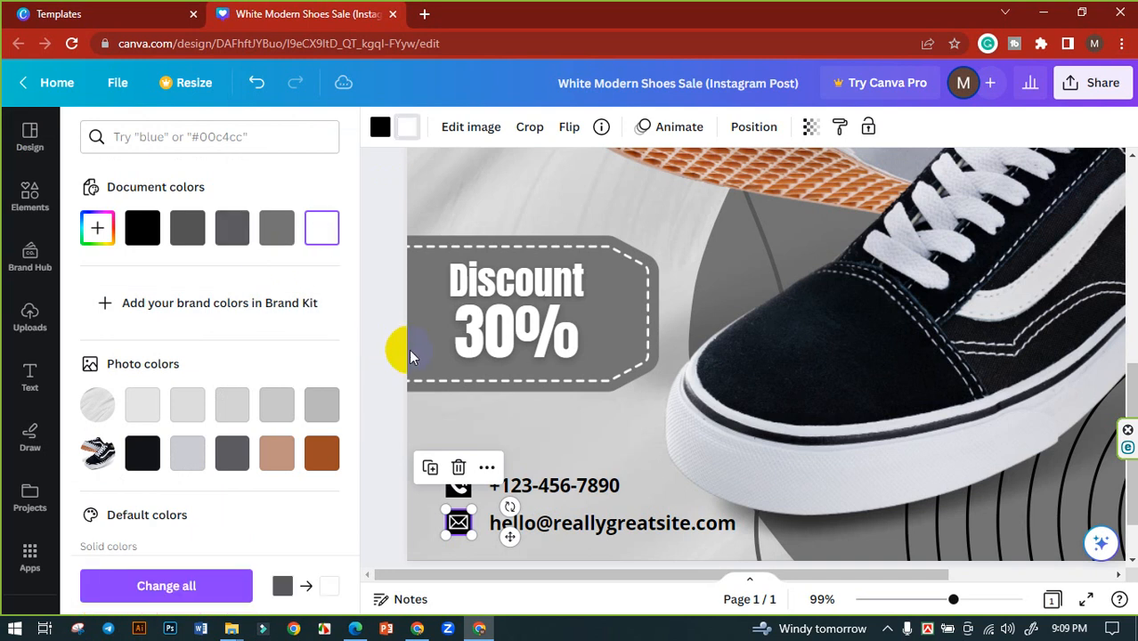
pyautogui.click(388, 329)
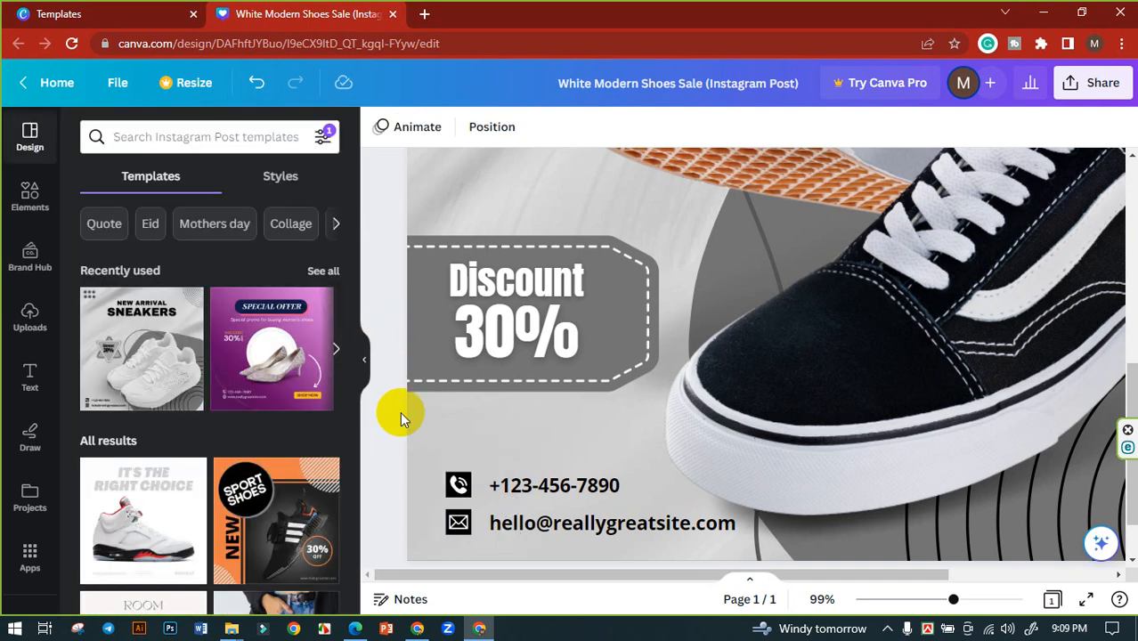
# - Recolor the black square of the phone icon to the dark gray document color
pyautogui.moveTo(430, 464); pyautogui.dragTo(466, 525)
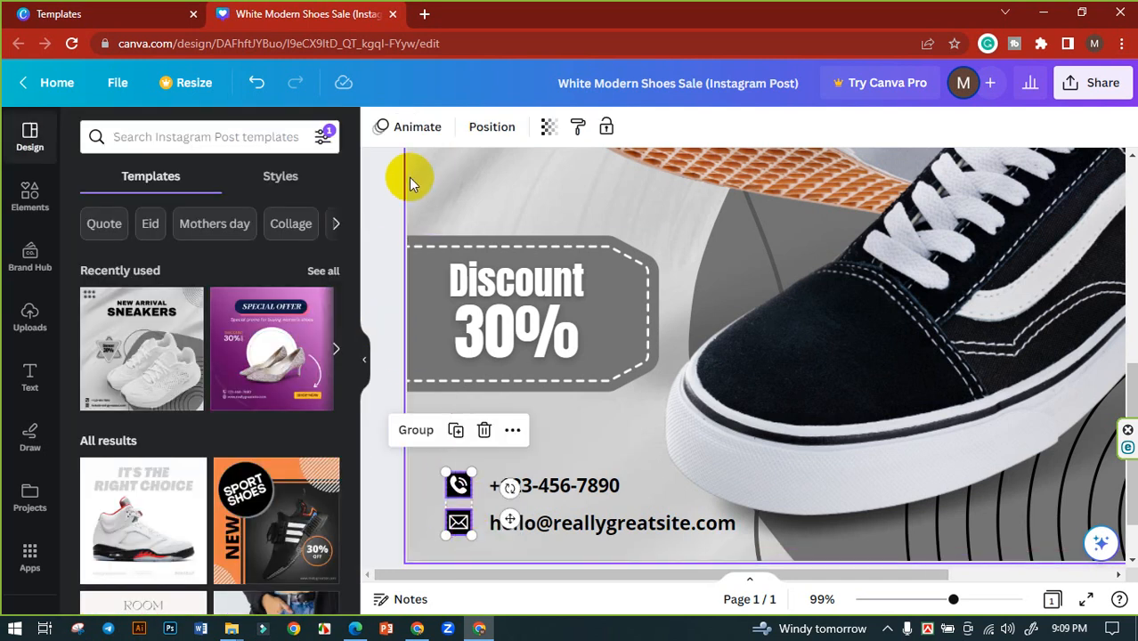
pyautogui.click(452, 478)
pyautogui.click(380, 127)
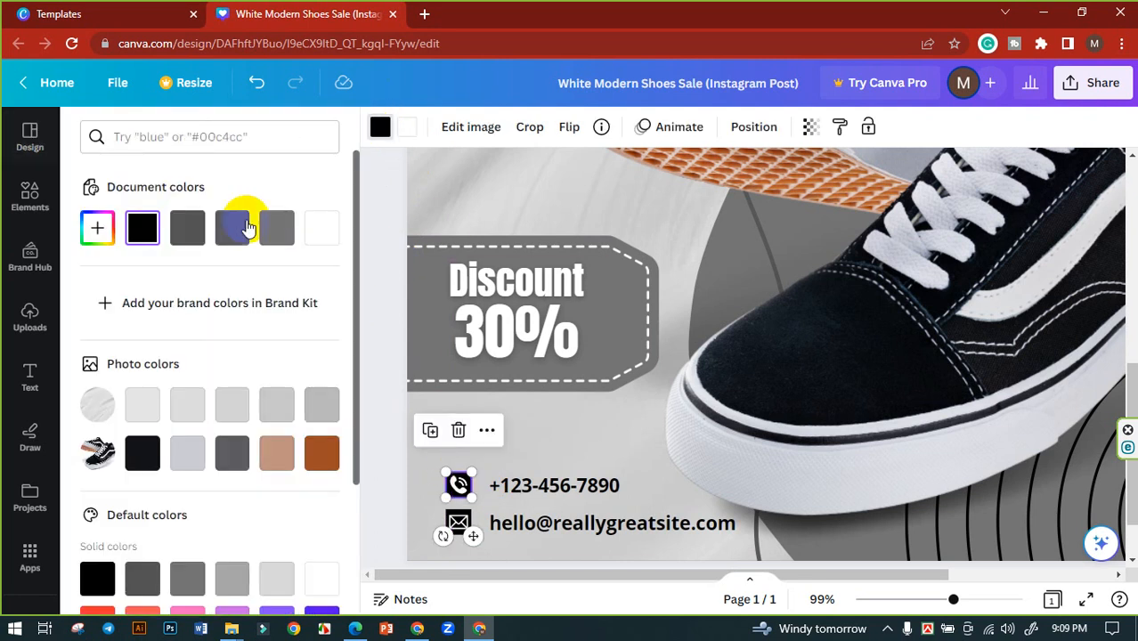
pyautogui.click(276, 229)
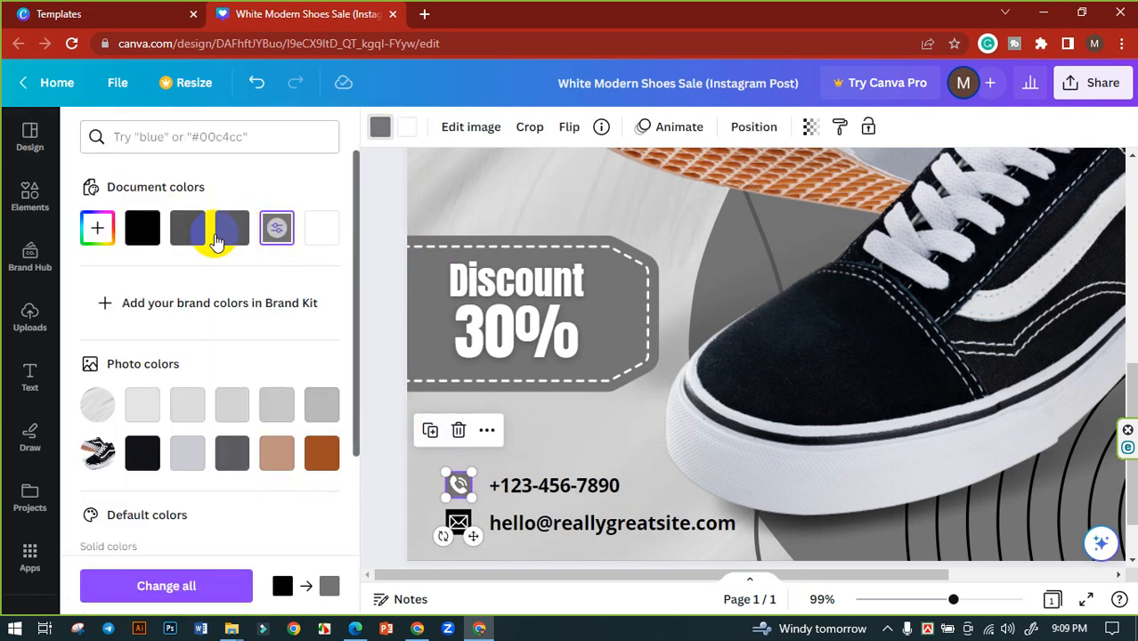
pyautogui.click(394, 437)
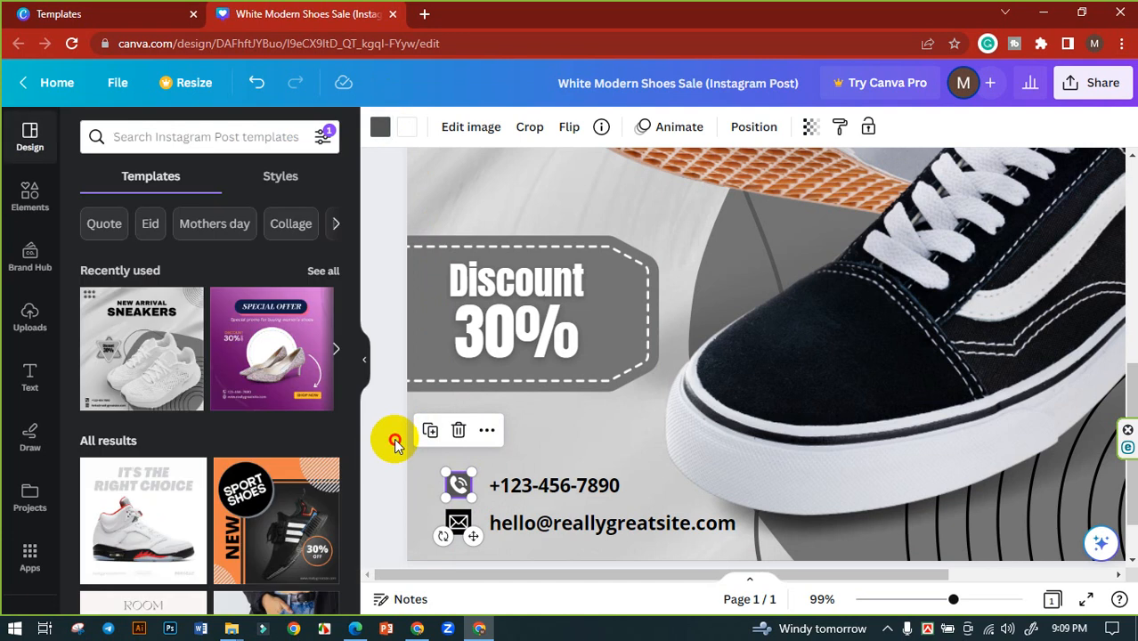
# - Recolor the black square of the e-mail icon to the same dark gray document color
pyautogui.click(454, 522)
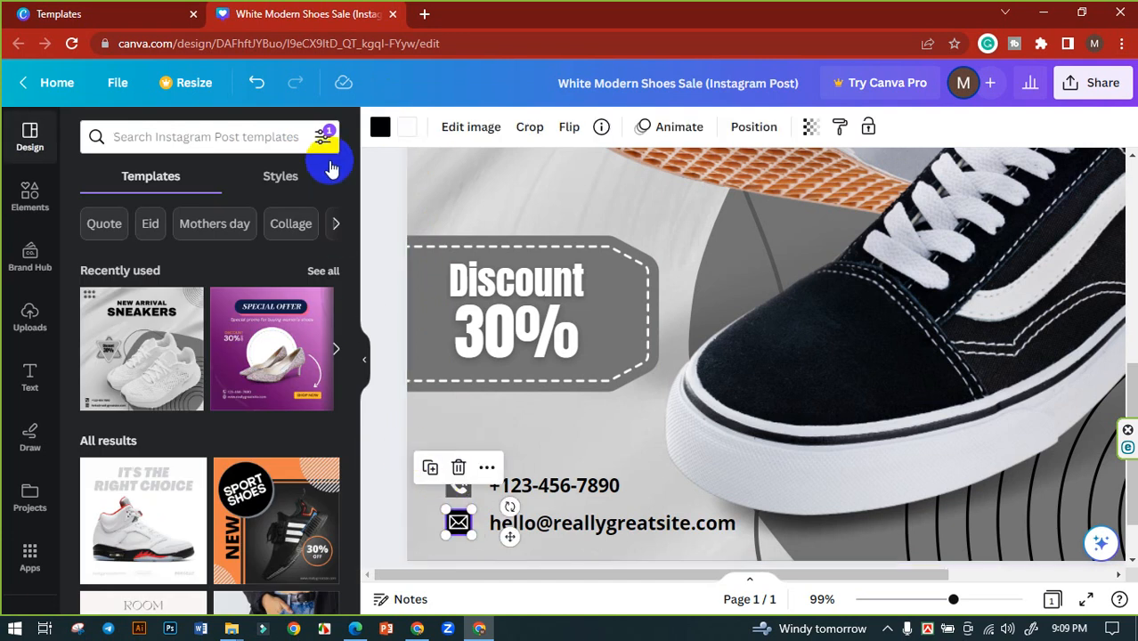
pyautogui.click(381, 128)
pyautogui.click(187, 227)
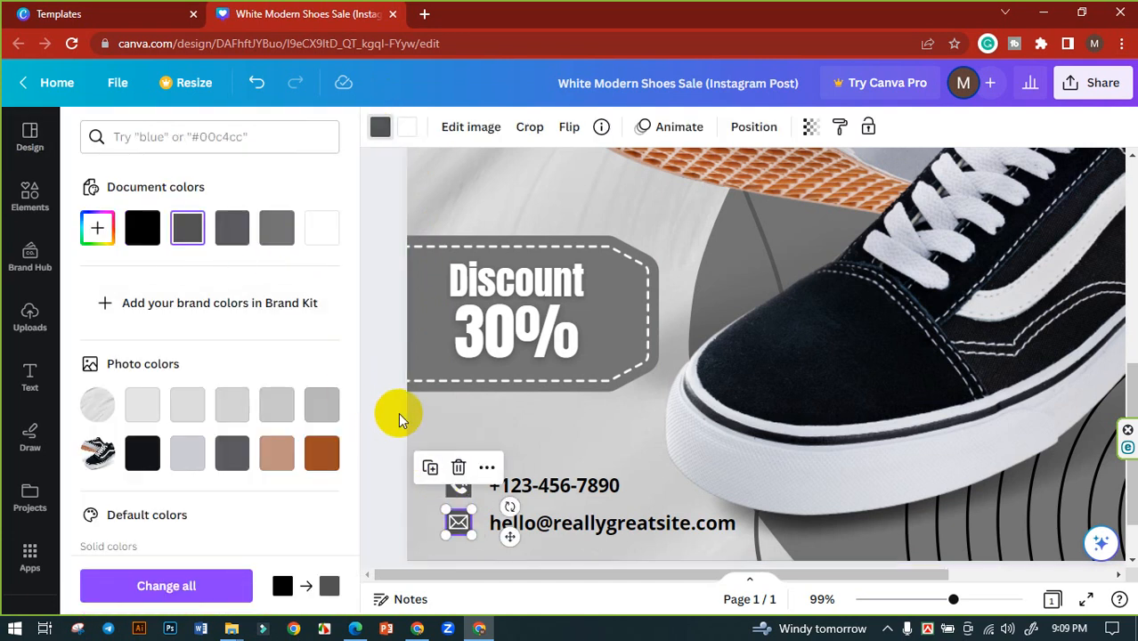
pyautogui.click(387, 415)
# - Recolor the phone number and e-mail text lines together to a dark gray document color
pyautogui.moveTo(534, 459); pyautogui.dragTo(578, 524)
pyautogui.click(620, 127)
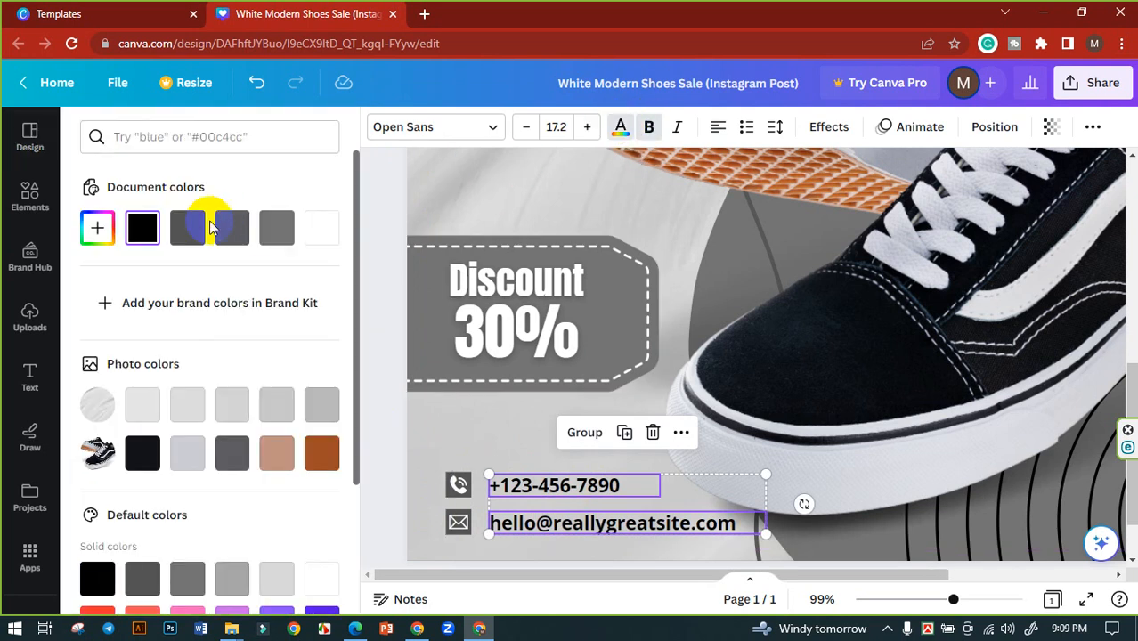
pyautogui.click(227, 245)
pyautogui.click(382, 301)
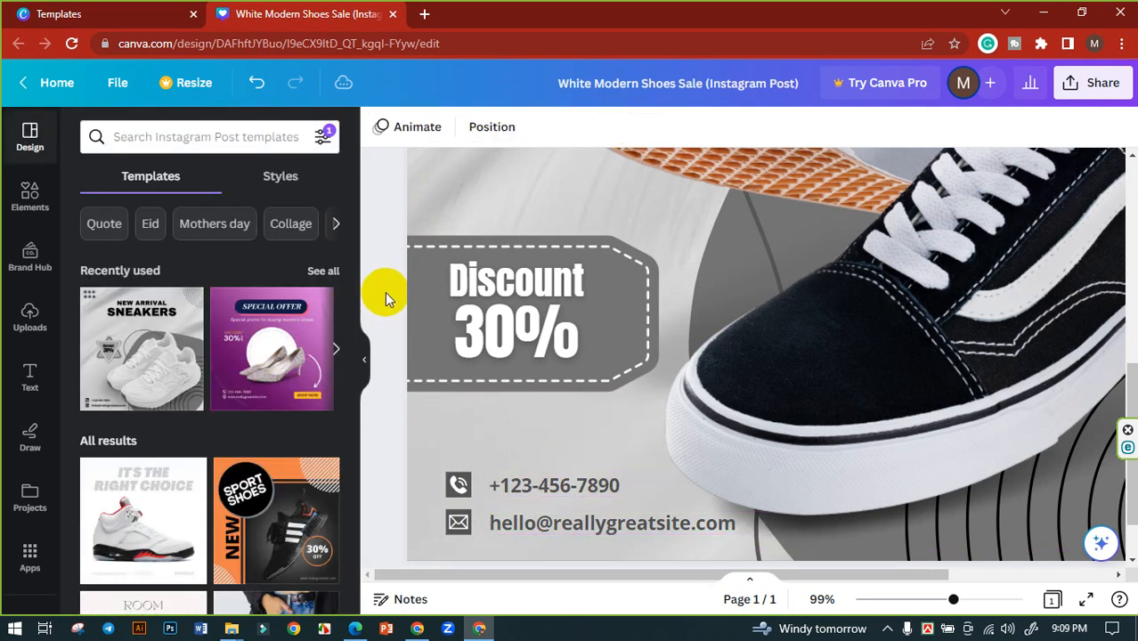
# - Search Google for "apex" in a new browser tab, open the Apex footwear site and copy its web address
pyautogui.moveTo(953, 602); pyautogui.dragTo(924, 599)
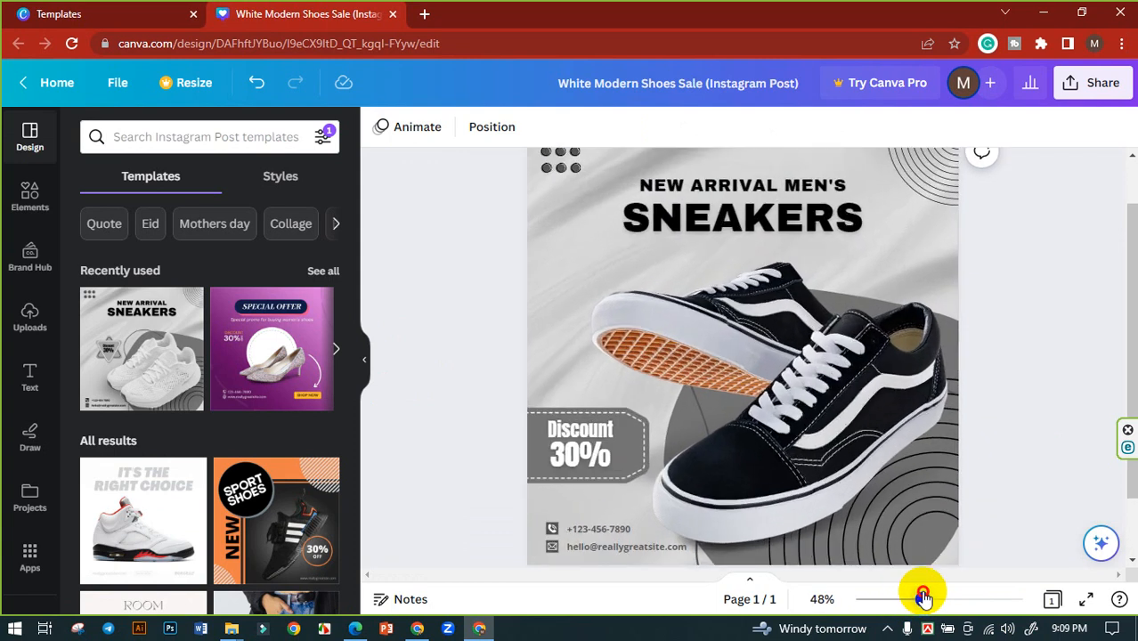
pyautogui.click(609, 532)
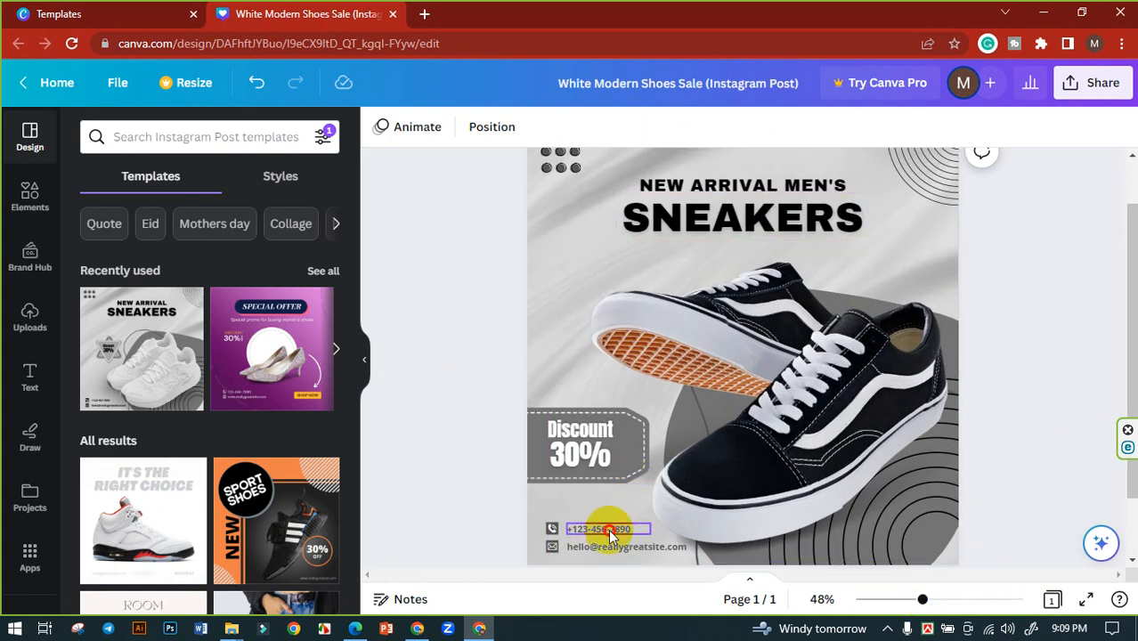
pyautogui.click(424, 14)
pyautogui.write('ape')
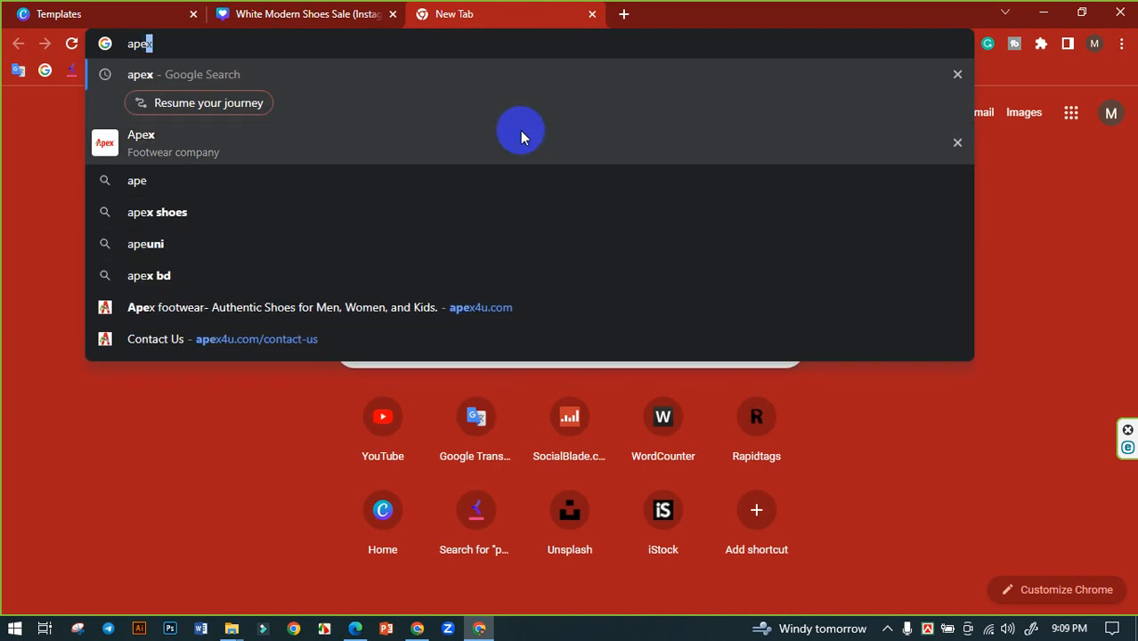
pyautogui.press('Return')
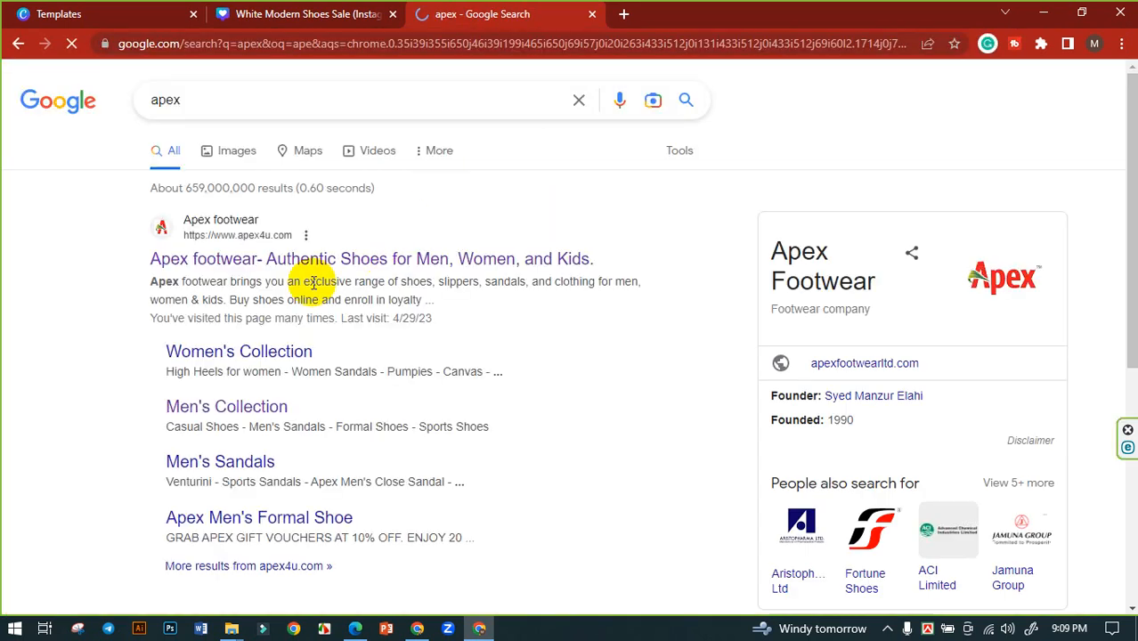
pyautogui.click(289, 257)
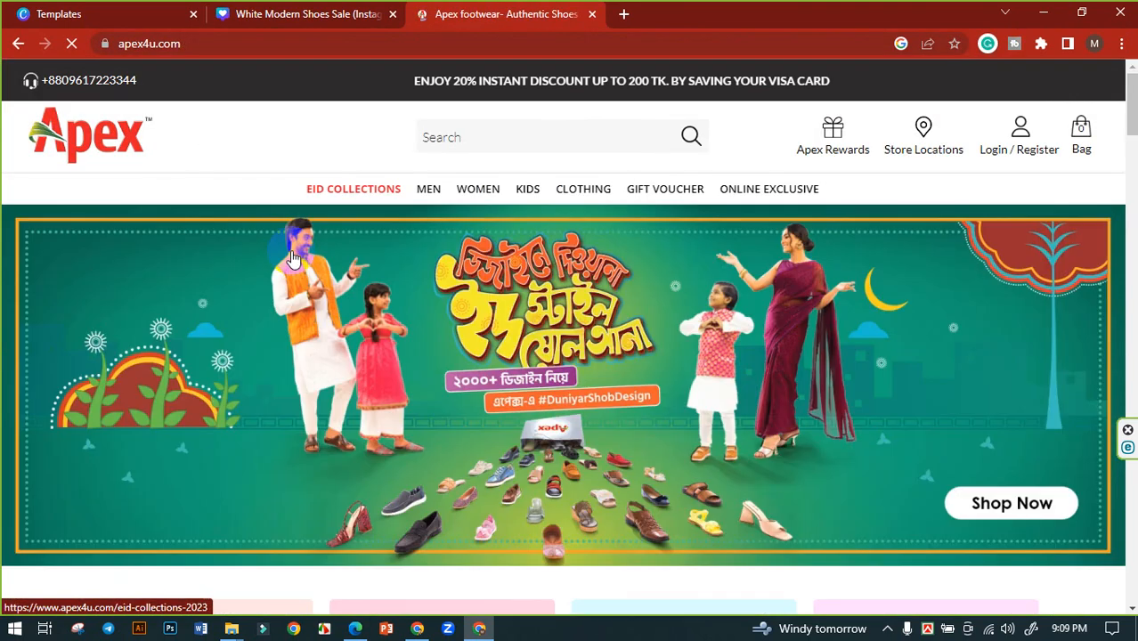
pyautogui.click(195, 43)
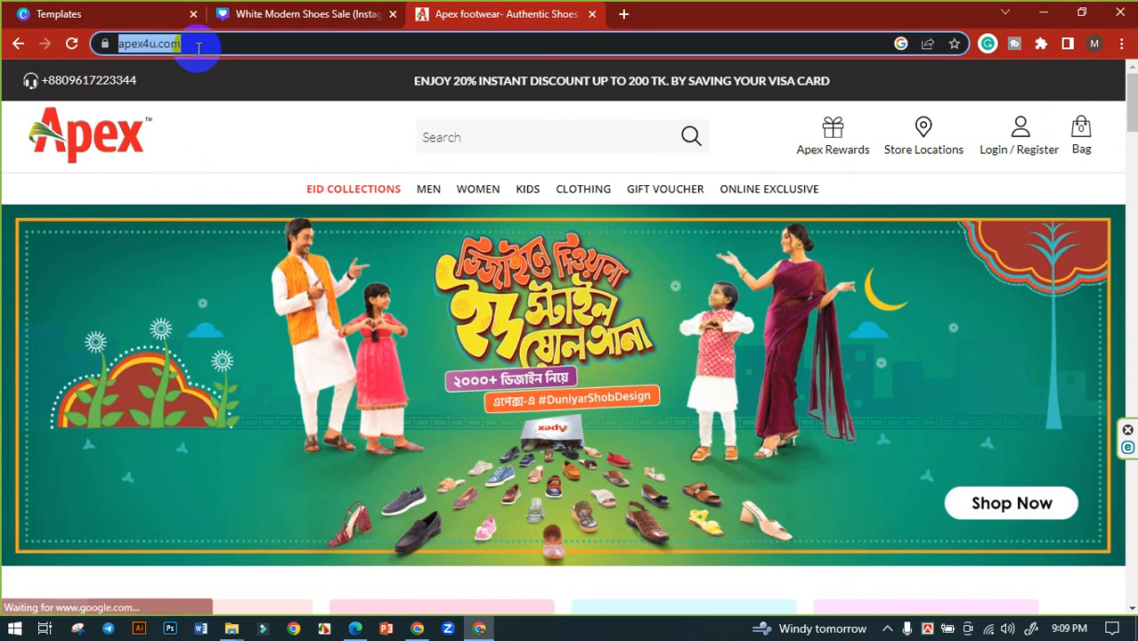
pyautogui.click(272, 14)
pyautogui.click(629, 544)
pyautogui.click(631, 545)
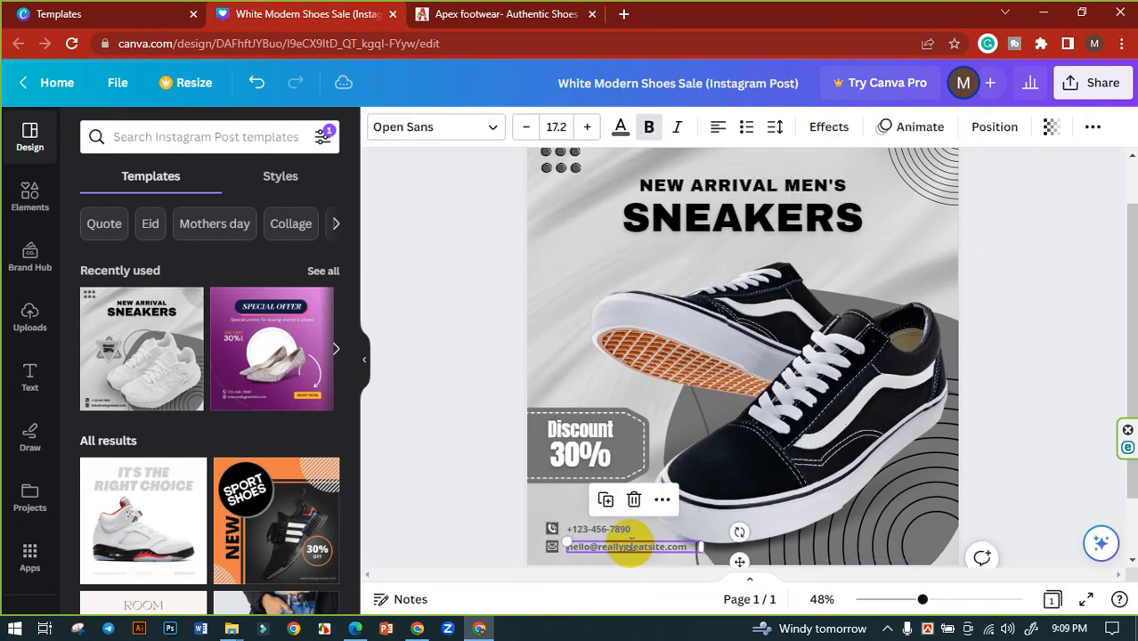
pyautogui.doubleClick(632, 545)
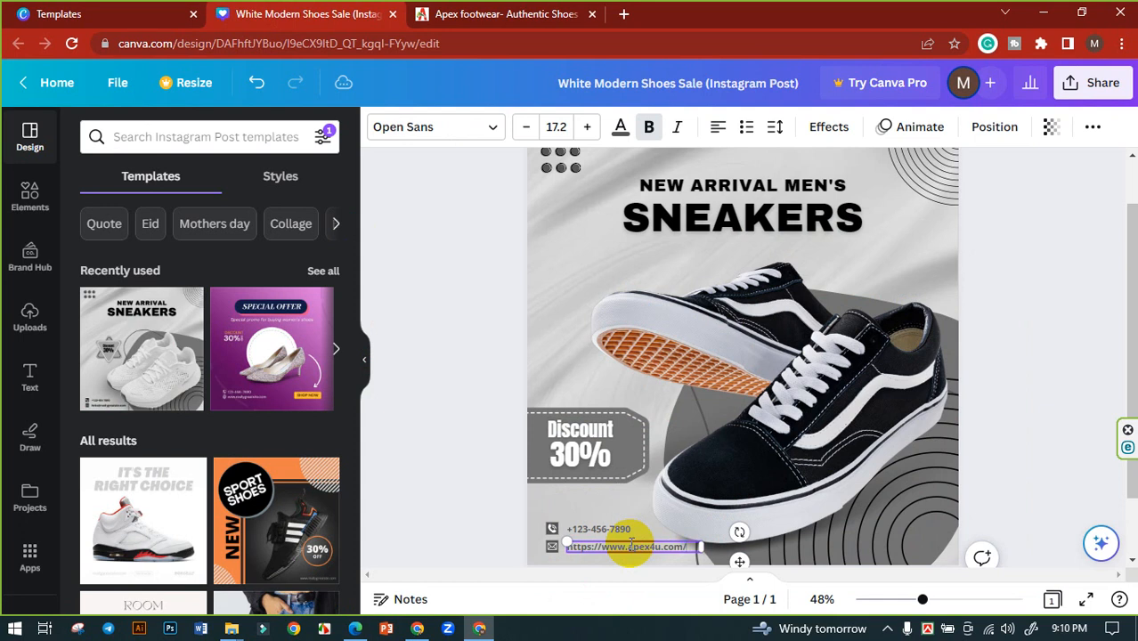
pyautogui.moveTo(603, 548); pyautogui.dragTo(558, 552)
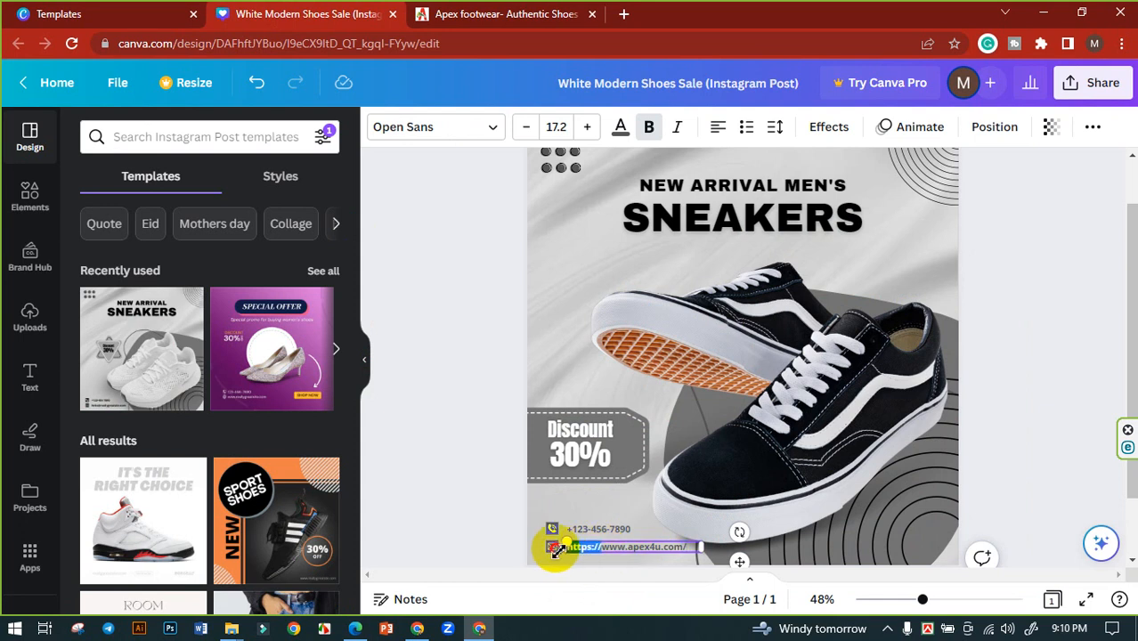
pyautogui.press('BackSpace')
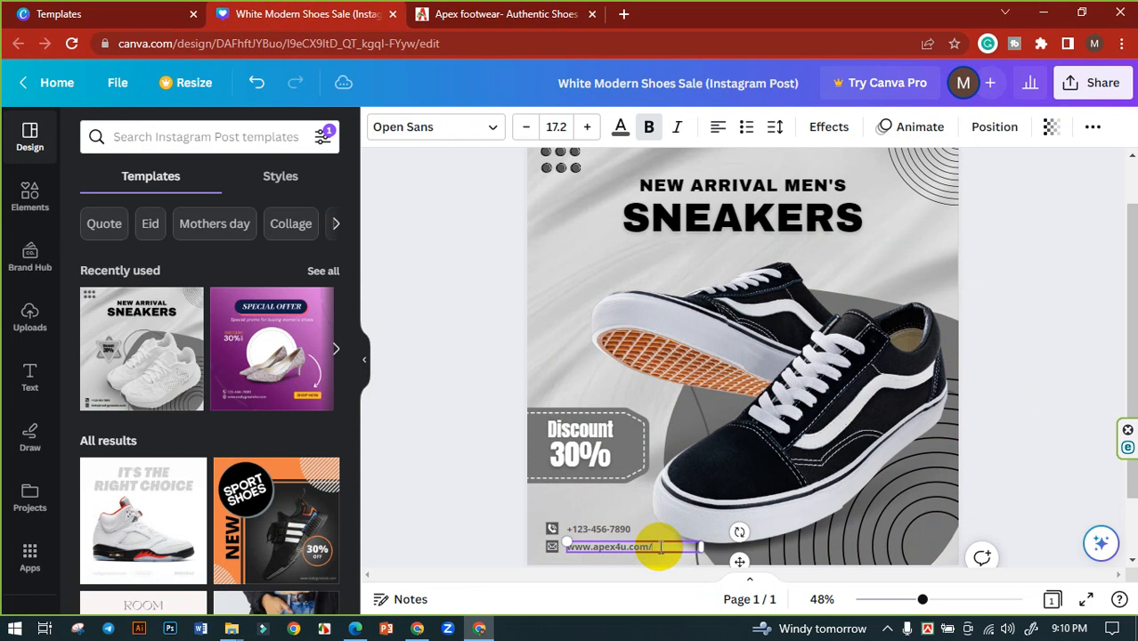
pyautogui.moveTo(663, 547); pyautogui.dragTo(540, 541)
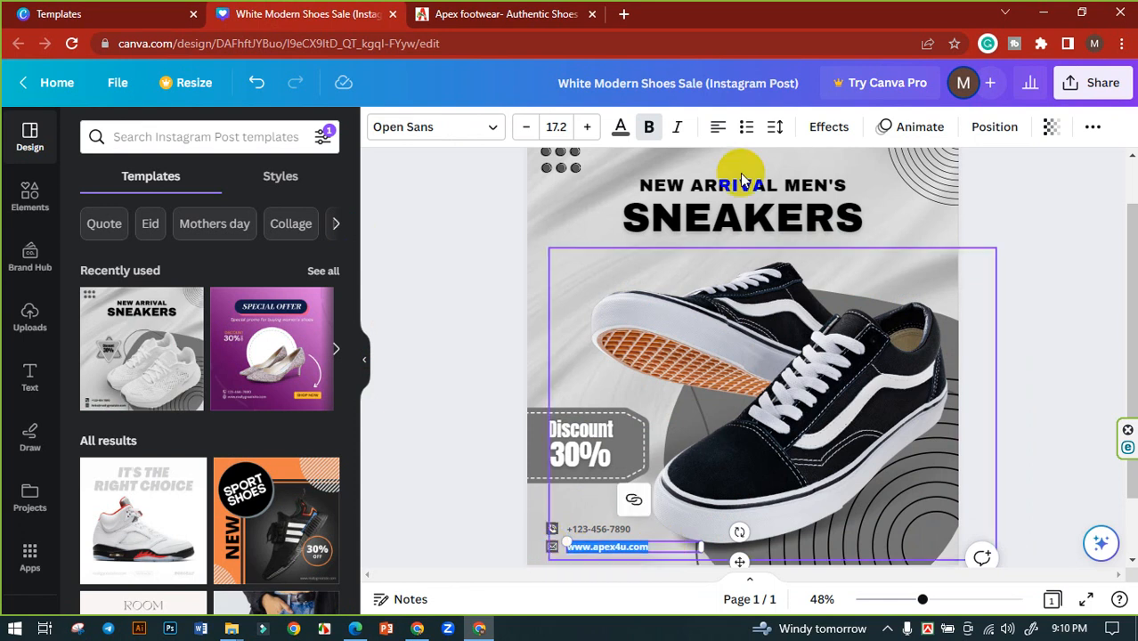
pyautogui.click(776, 127)
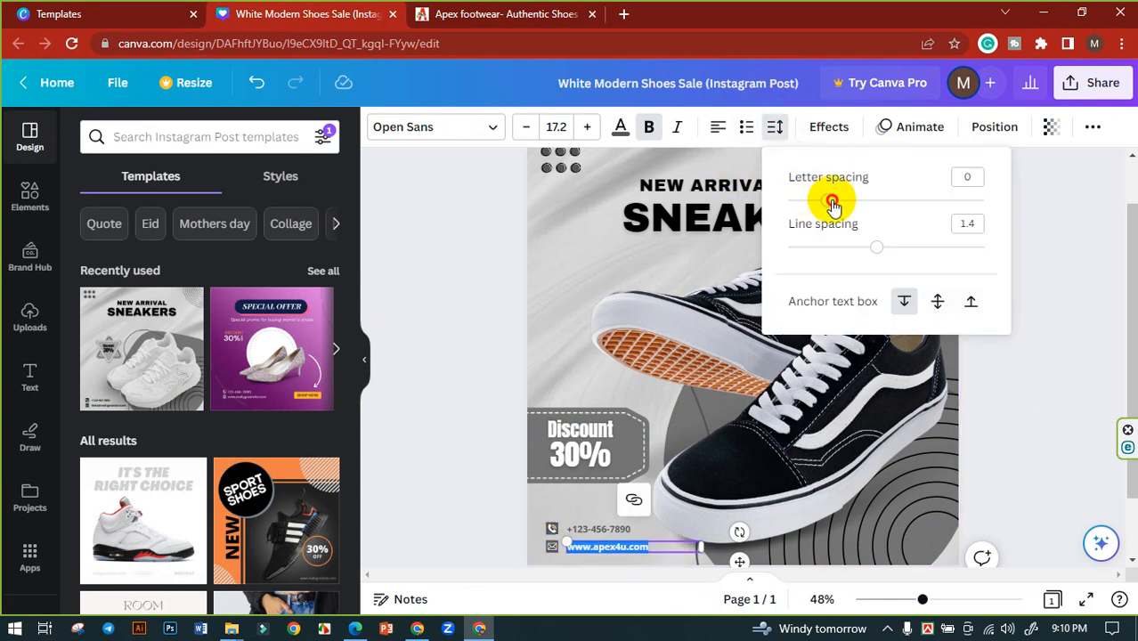
pyautogui.moveTo(833, 204); pyautogui.dragTo(899, 204)
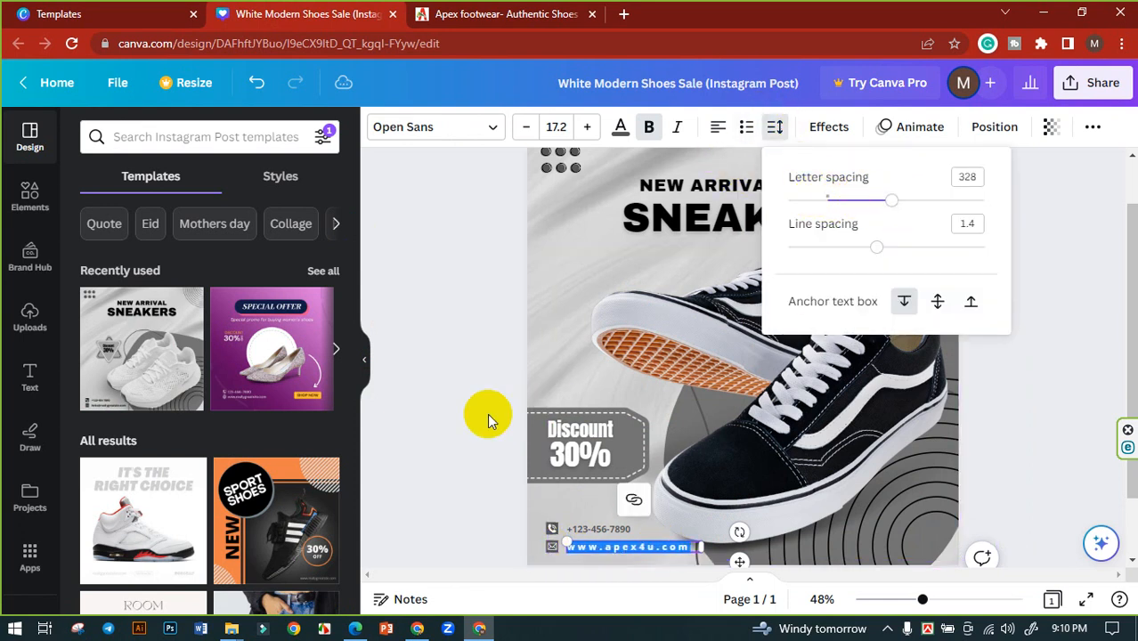
pyautogui.click(462, 426)
# - Switch to the Apex website, open its Contact Us page and copy the customer care phone number
pyautogui.click(589, 532)
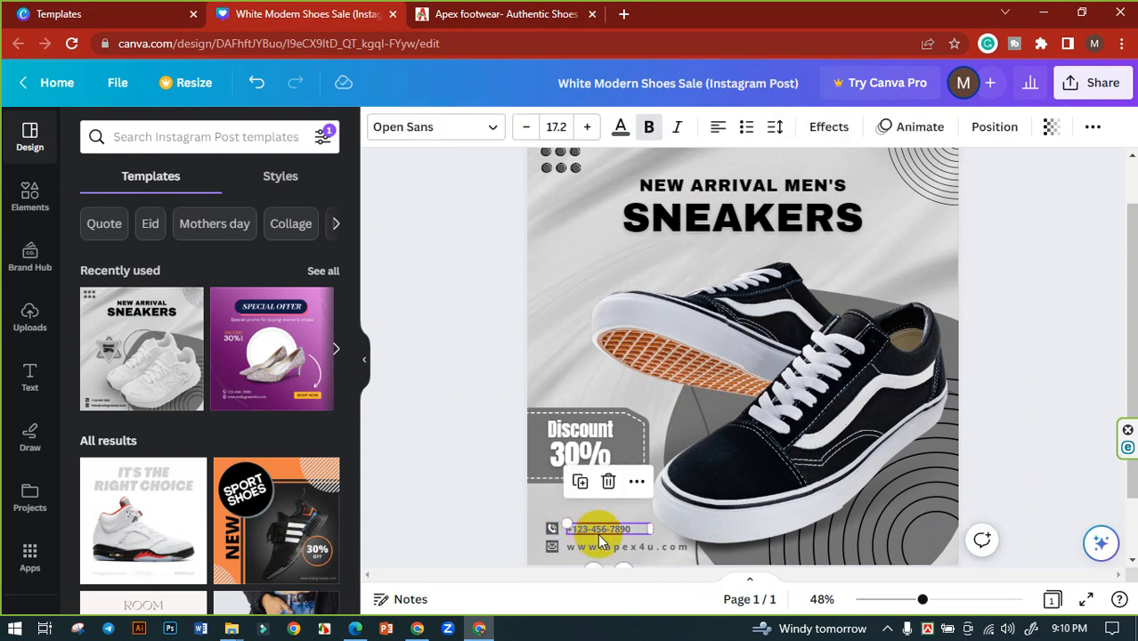
pyautogui.click(534, 14)
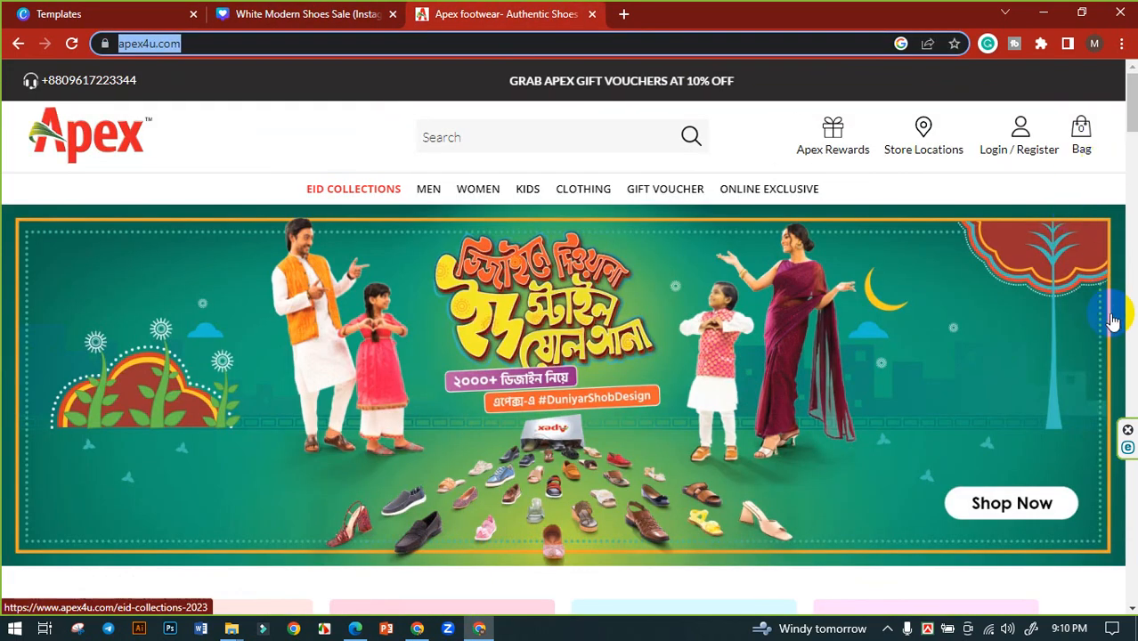
pyautogui.moveTo(1132, 128); pyautogui.dragTo(1110, 603)
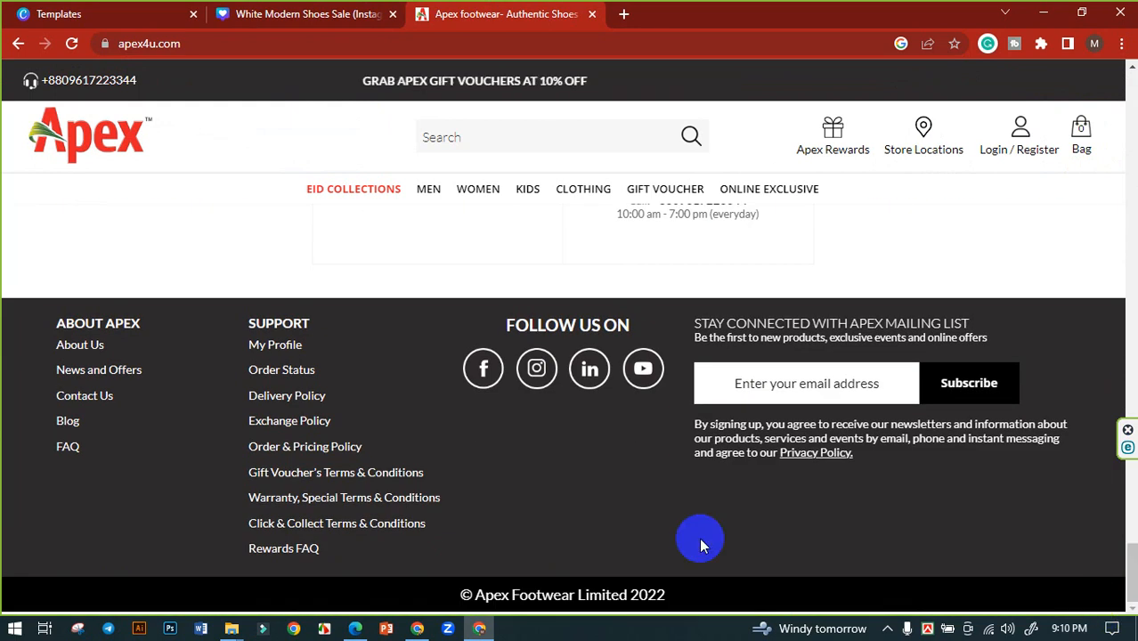
pyautogui.click(85, 402)
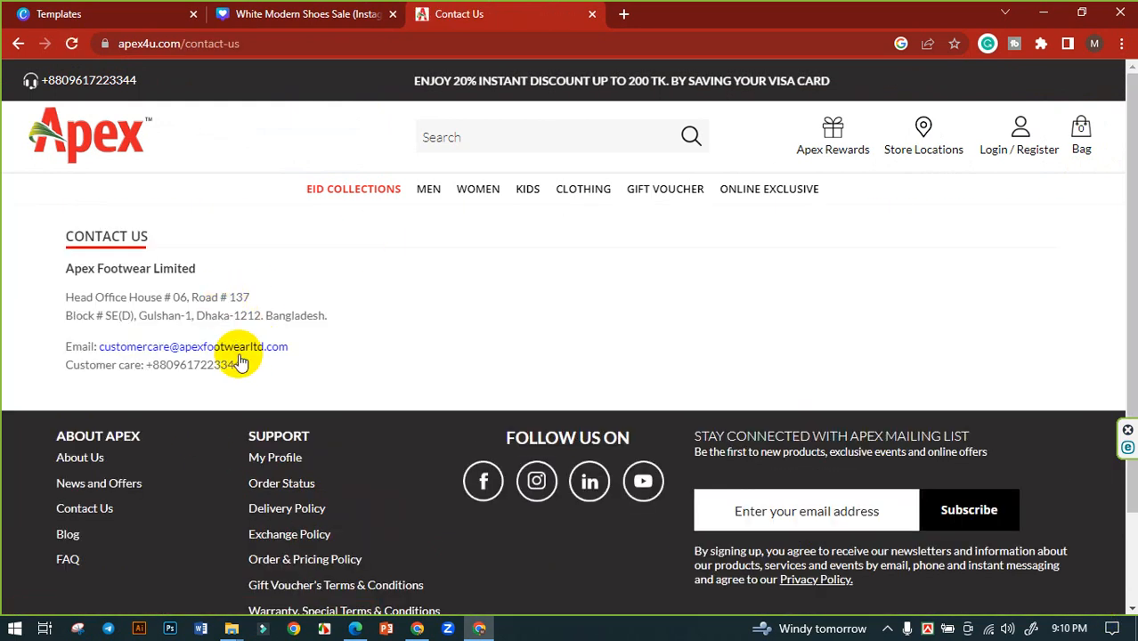
pyautogui.moveTo(244, 372); pyautogui.dragTo(157, 371)
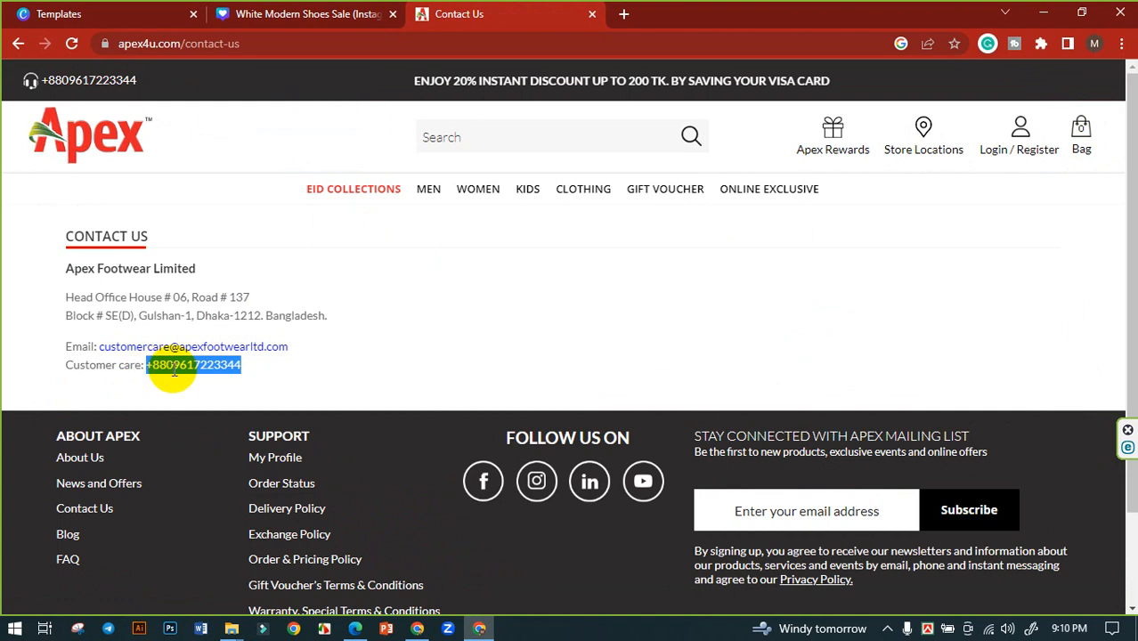
pyautogui.rightClick(174, 372)
pyautogui.click(192, 385)
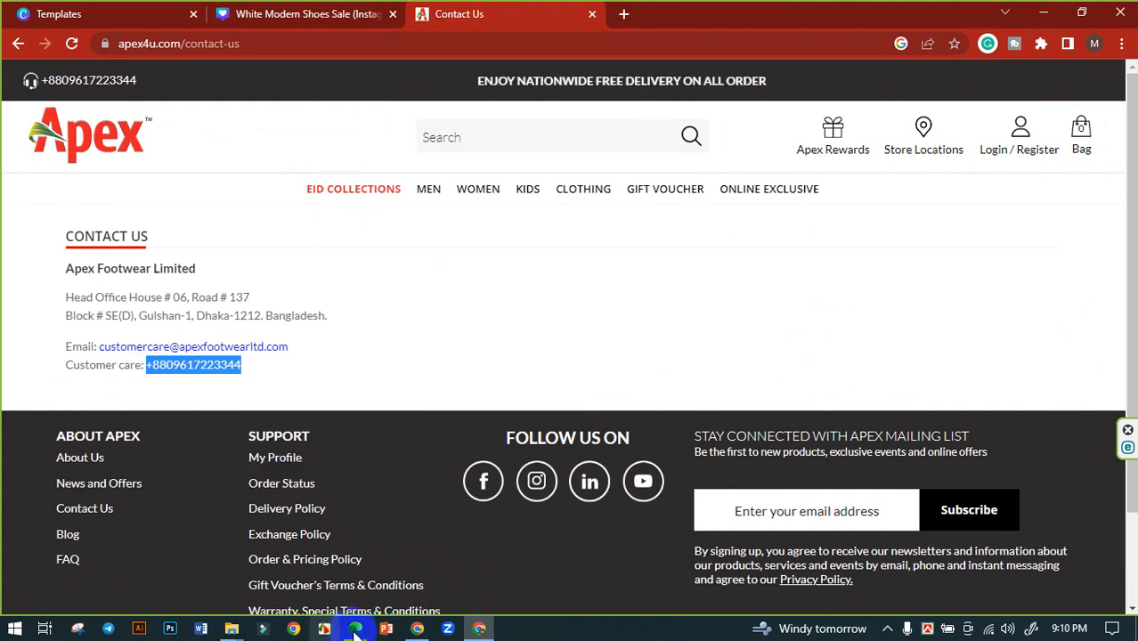
# - Return to the Canva design and replace the placeholder phone number with the copied customer care number
pyautogui.click(301, 9)
pyautogui.doubleClick(618, 532)
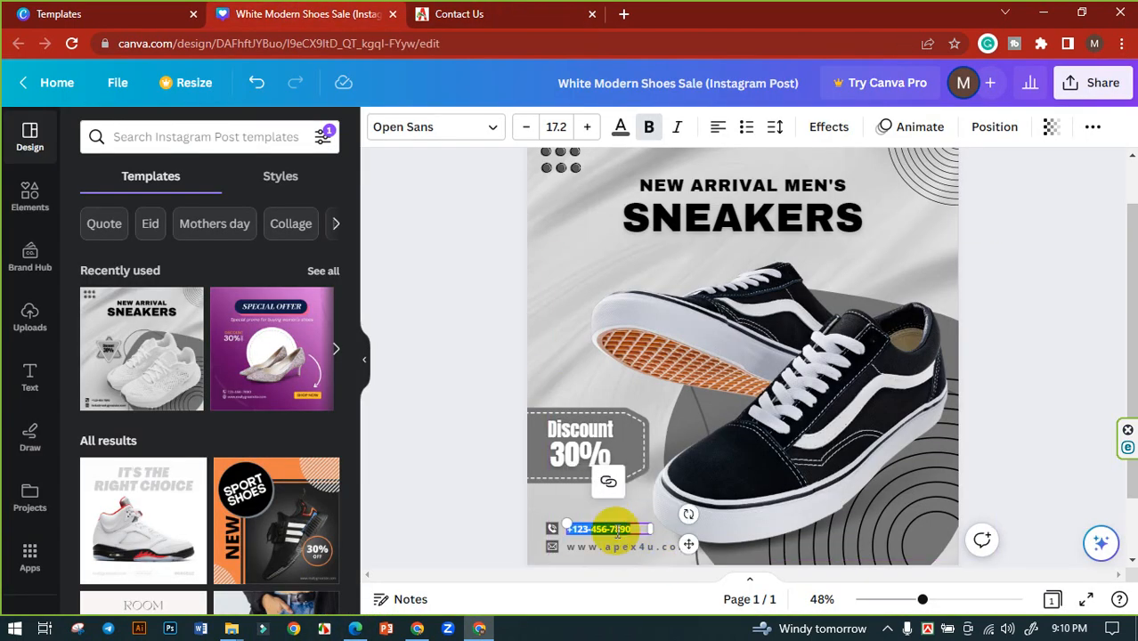
pyautogui.hotkey('ctrl', 'v')
pyautogui.click(486, 506)
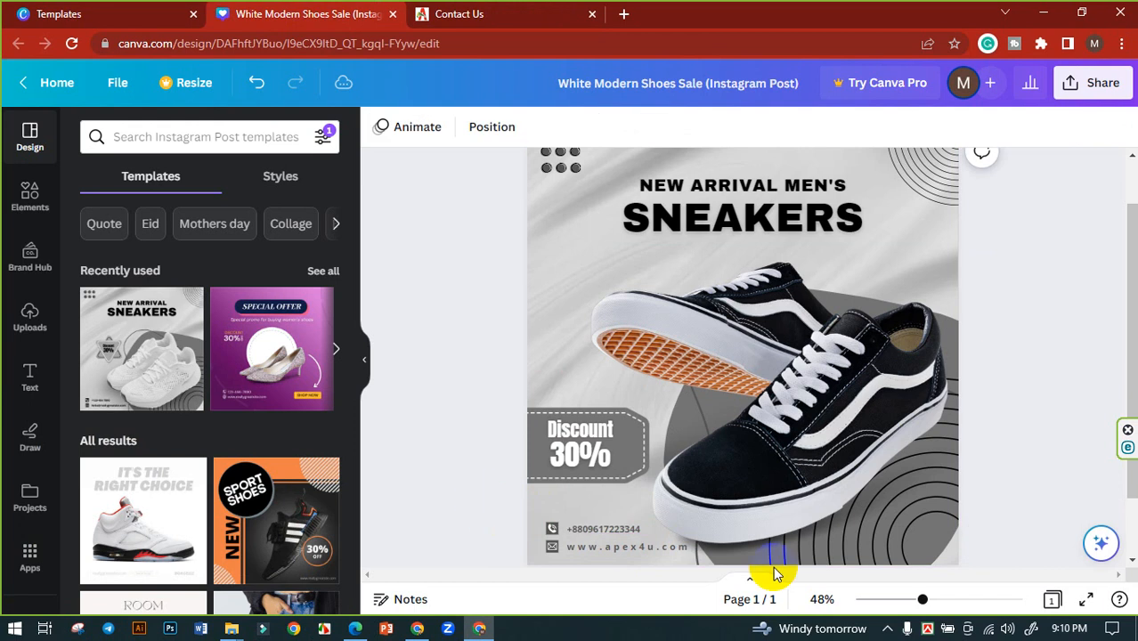
# - Select the envelope icon beside the web address and open the search for graphic elements
pyautogui.moveTo(921, 605); pyautogui.dragTo(953, 600)
pyautogui.scroll(-3, 389, 396)
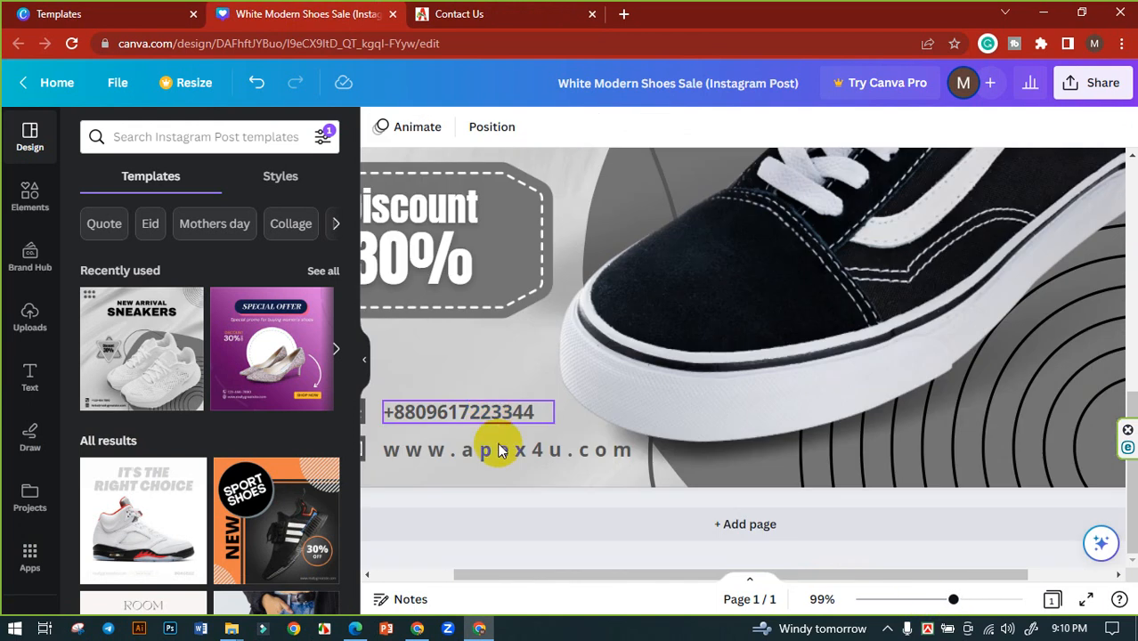
pyautogui.moveTo(769, 581); pyautogui.dragTo(542, 579)
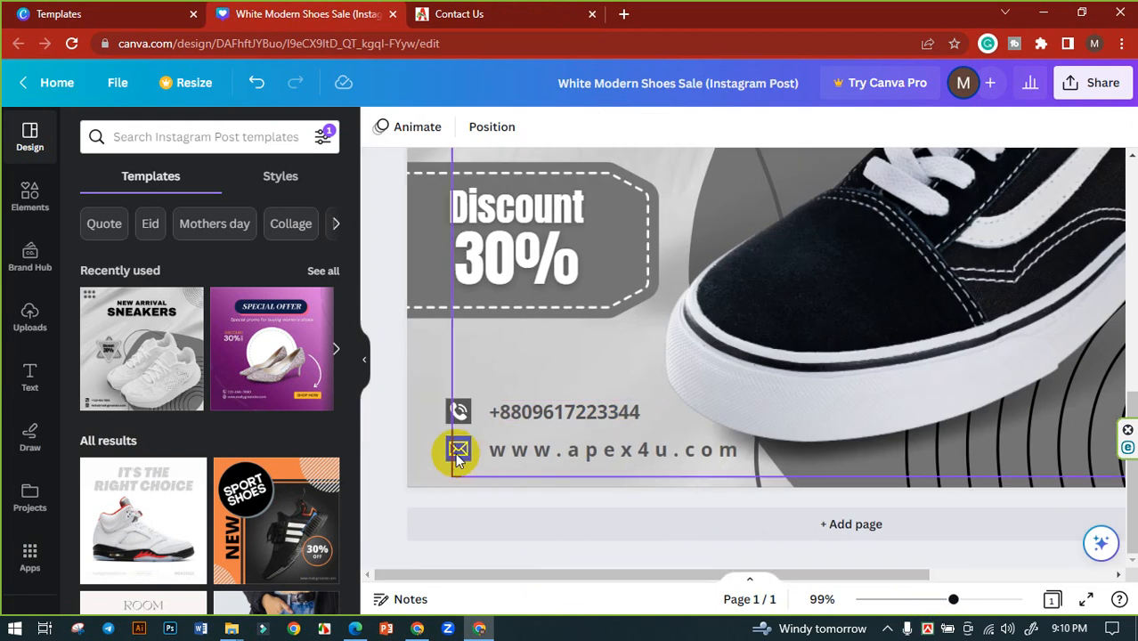
pyautogui.click(397, 431)
pyautogui.click(456, 449)
pyautogui.click(414, 439)
pyautogui.click(455, 448)
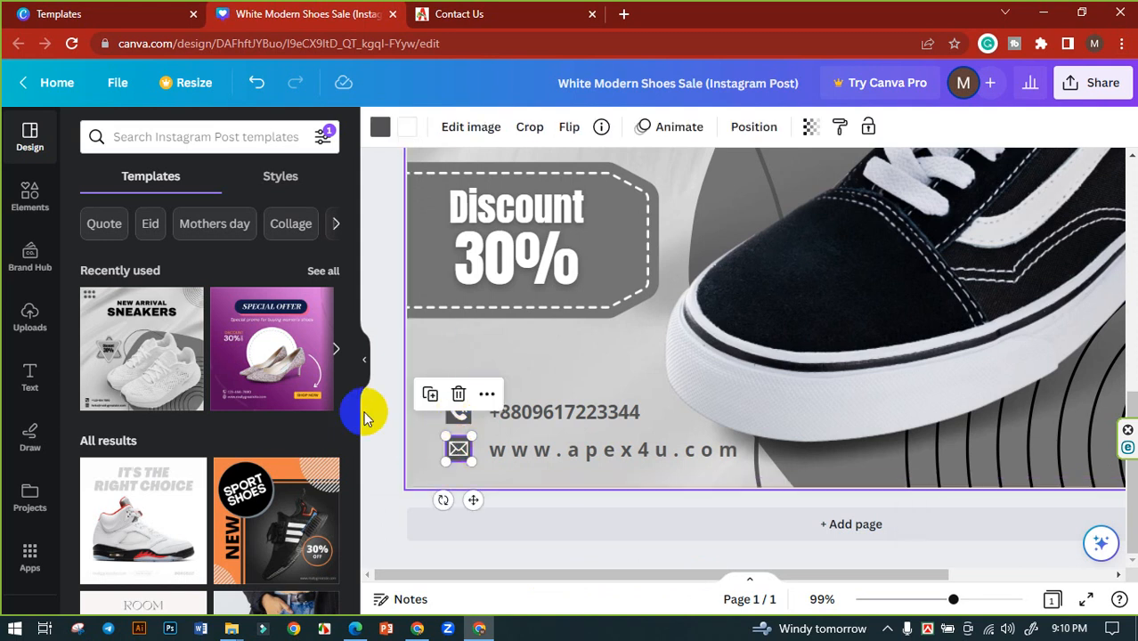
pyautogui.click(148, 136)
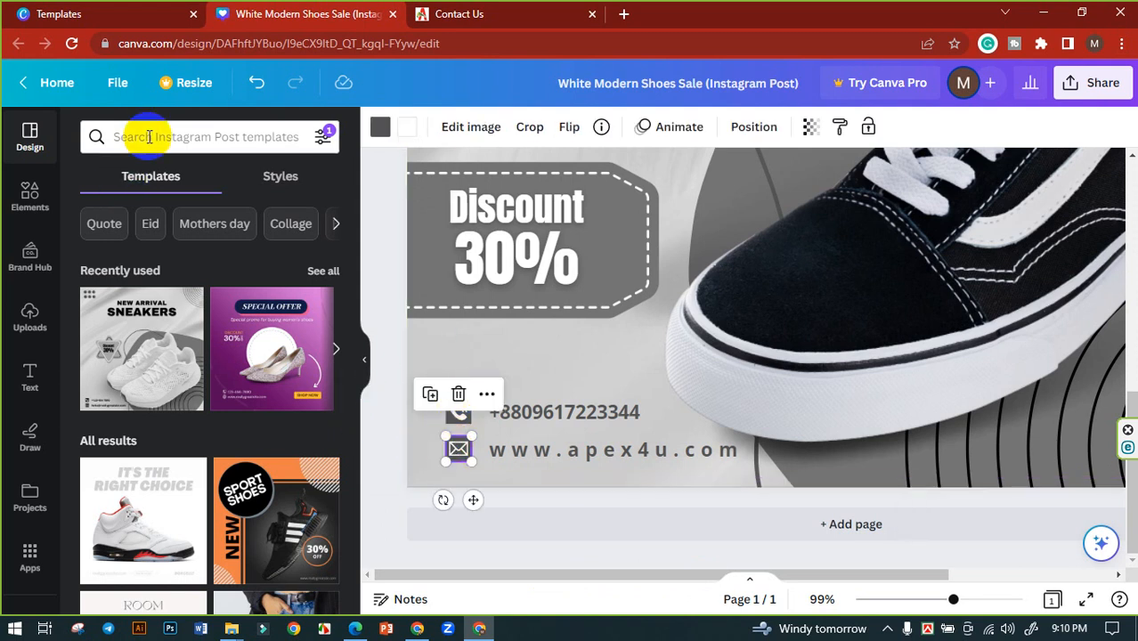
pyautogui.click(27, 190)
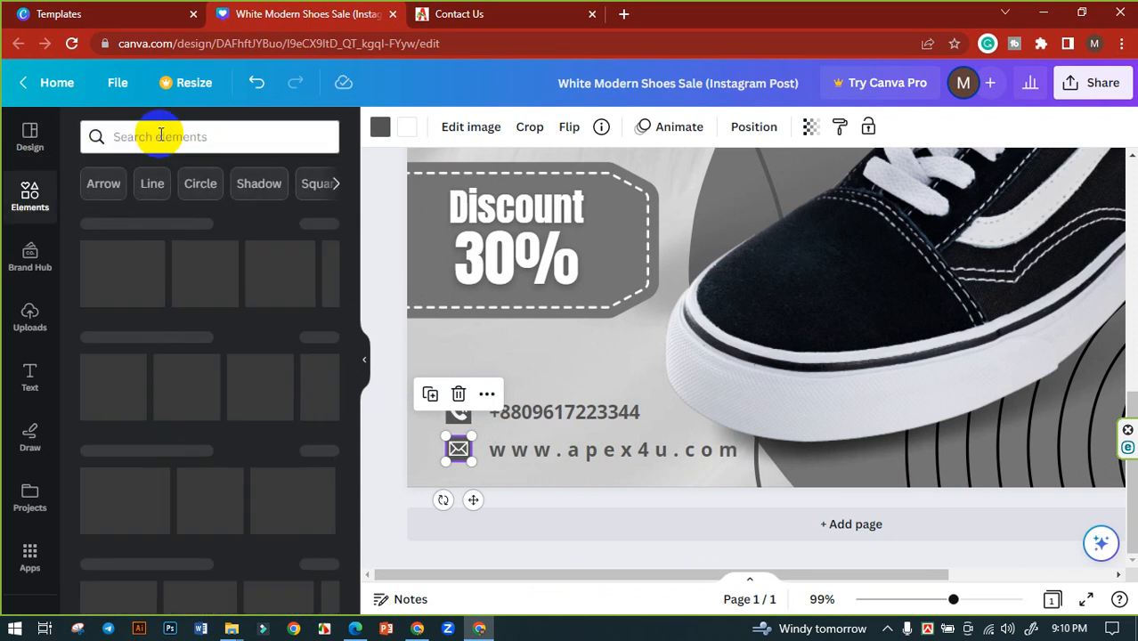
pyautogui.click(160, 134)
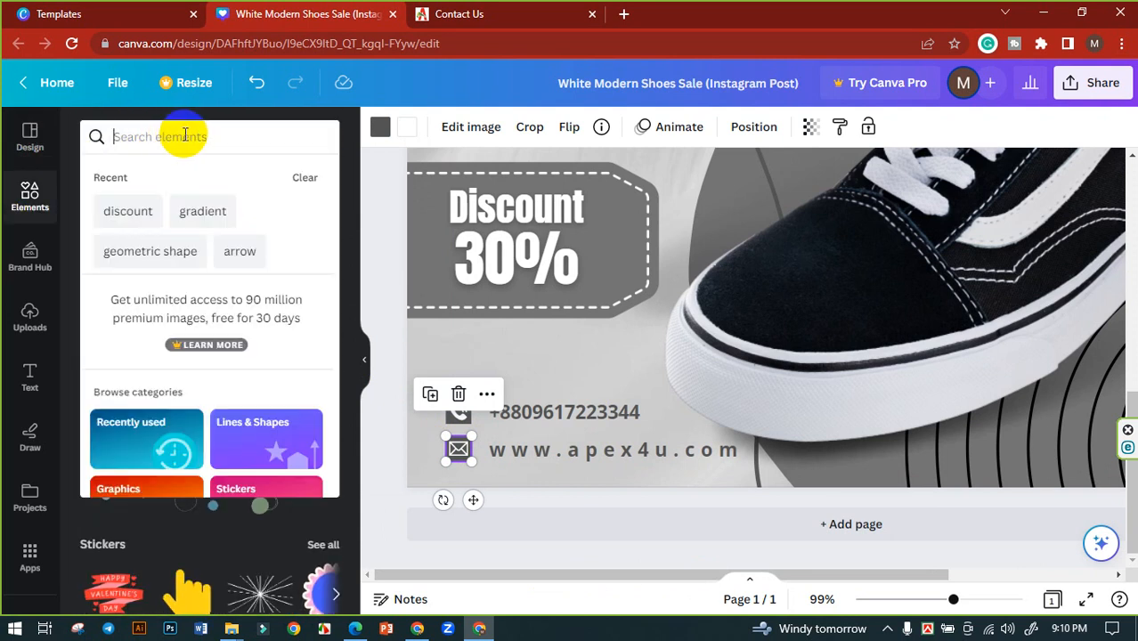